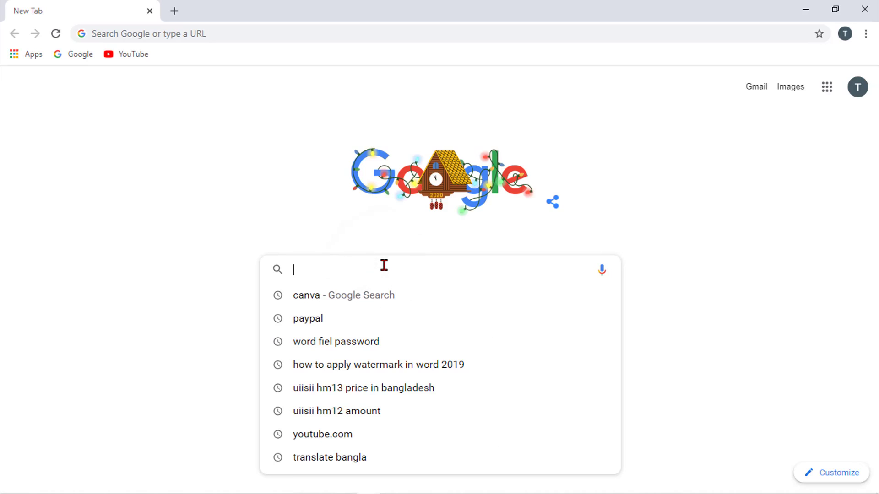
- Search Google for 'canva' and open the canva.com result
{"action": "type", "text": "canva"}
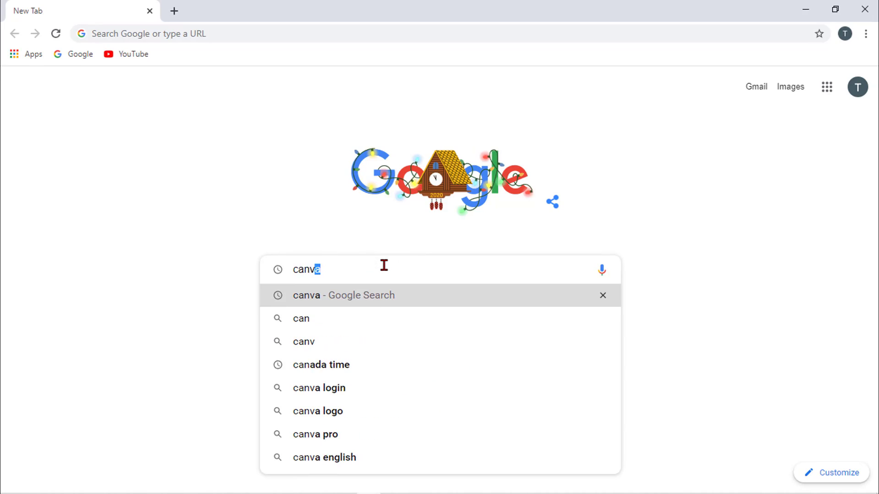
{"action": "key", "text": "Return"}
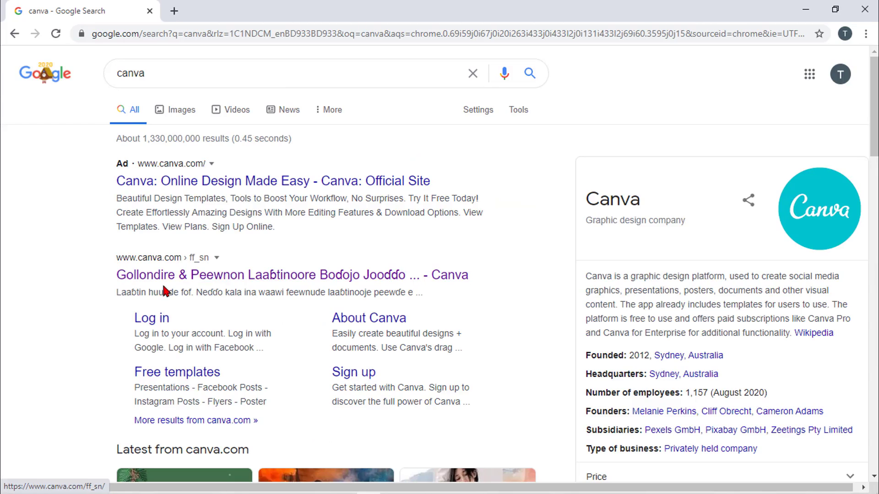
{"action": "left_click", "coordinate": [197, 283]}
{"action": "scroll", "coordinate": [197, 283], "scroll_direction": "down", "scroll_amount": 3}
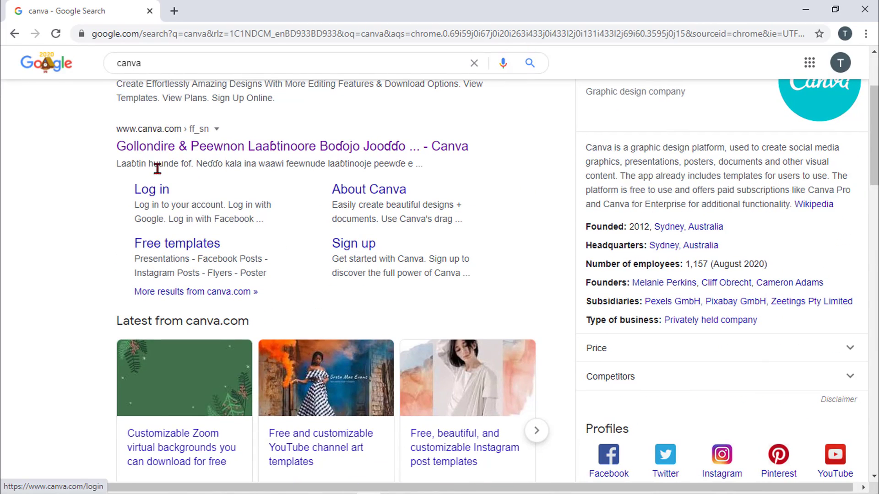
{"action": "scroll", "coordinate": [213, 157], "scroll_direction": "up", "scroll_amount": 2}
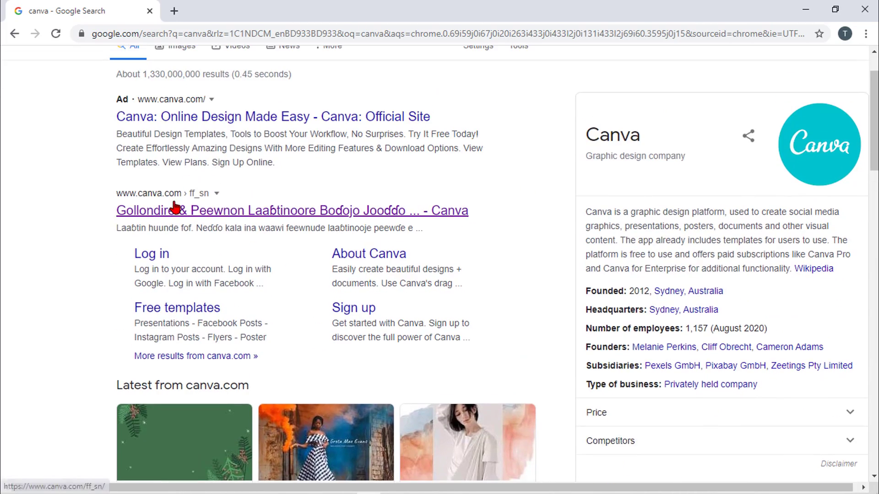
{"action": "left_click", "coordinate": [202, 215]}
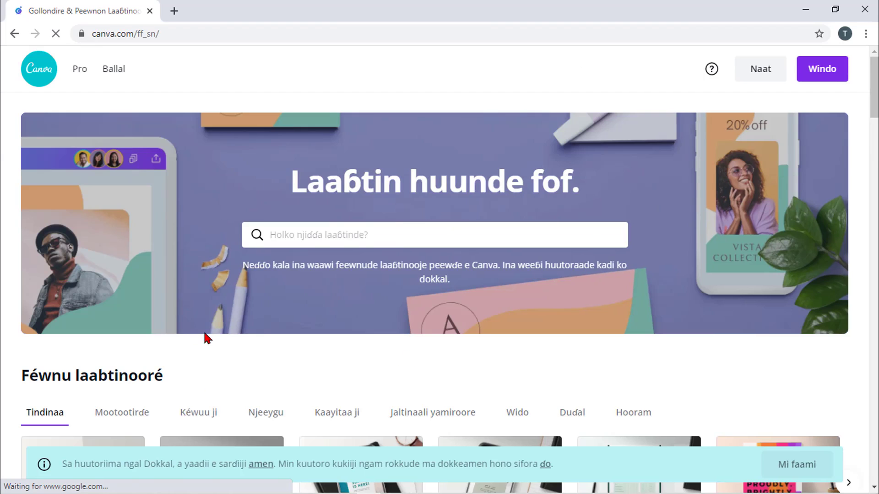
- Open the Canva Help Center from the canva.com homepage navigation
{"action": "scroll", "coordinate": [206, 334], "scroll_direction": "down", "scroll_amount": 10}
{"action": "scroll", "coordinate": [209, 332], "scroll_direction": "up", "scroll_amount": 5}
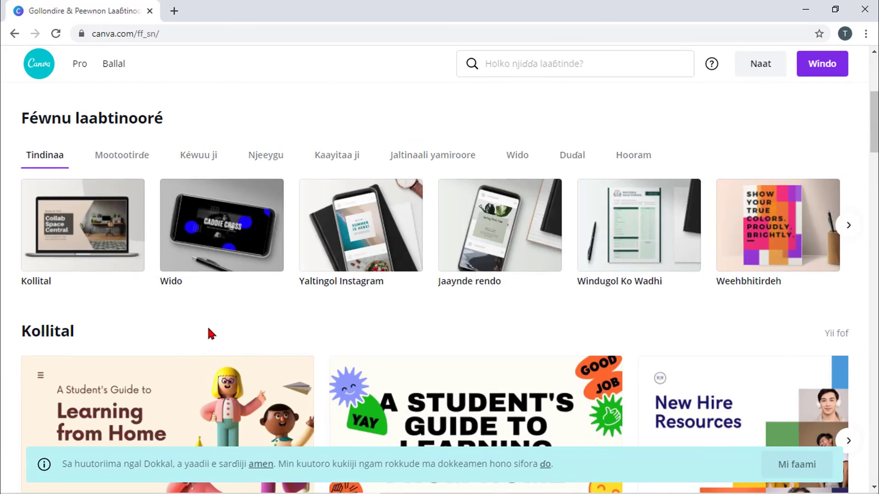
{"action": "scroll", "coordinate": [208, 326], "scroll_direction": "up", "scroll_amount": 5}
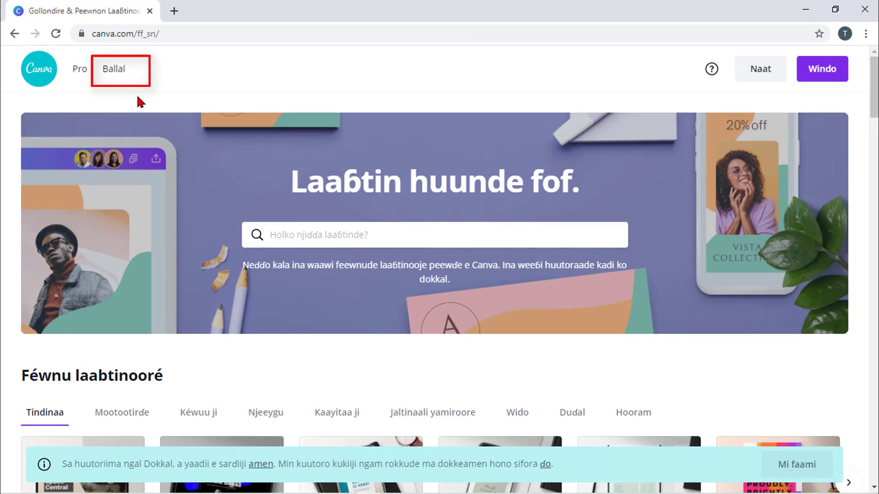
{"action": "left_click", "coordinate": [118, 73]}
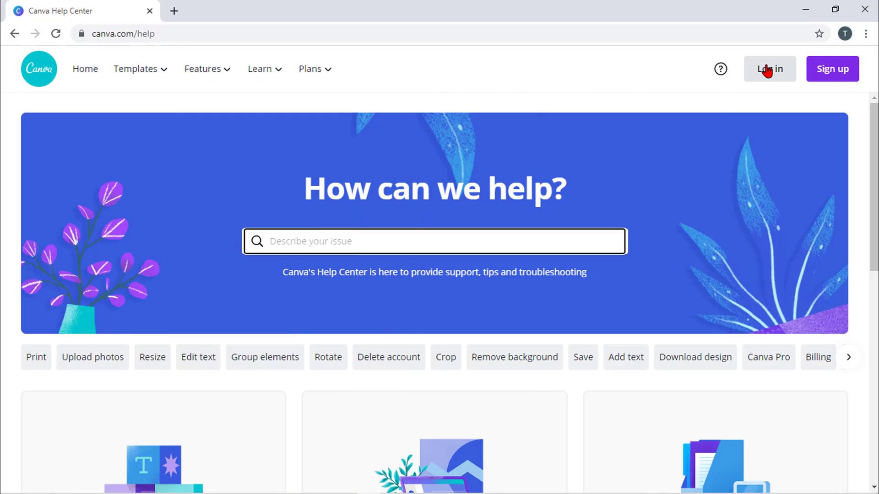
- Start an e-mail sign-up, then close the create-account form
{"action": "left_click", "coordinate": [844, 75]}
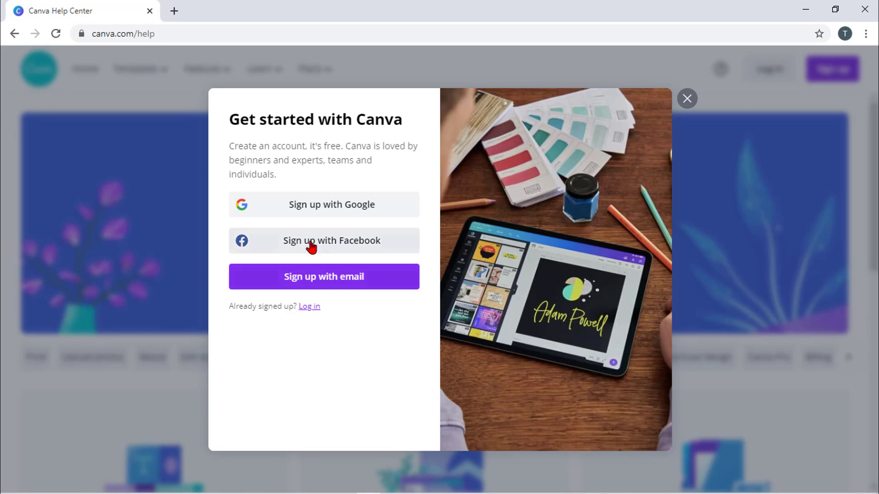
{"action": "left_click", "coordinate": [350, 281]}
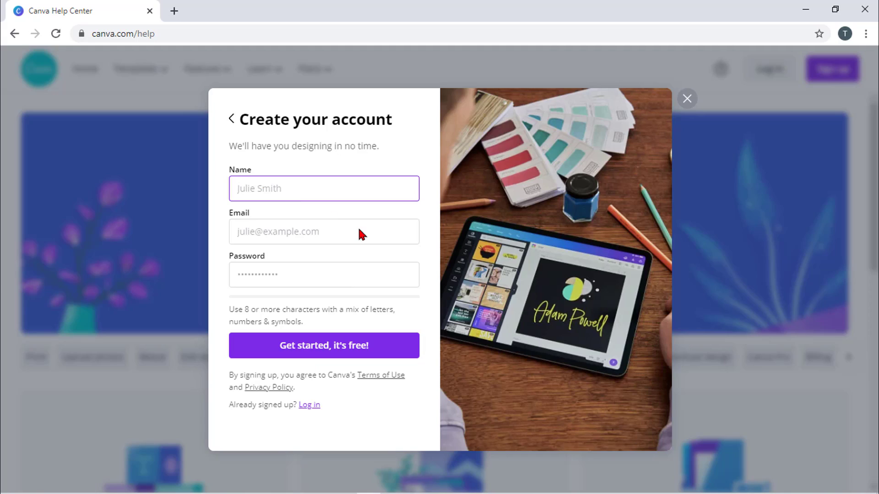
{"action": "left_click", "coordinate": [503, 237]}
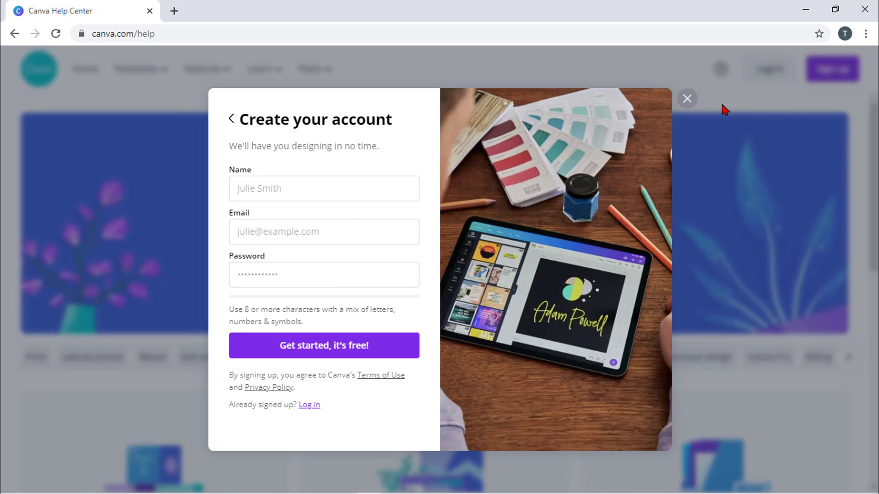
{"action": "left_click", "coordinate": [693, 99]}
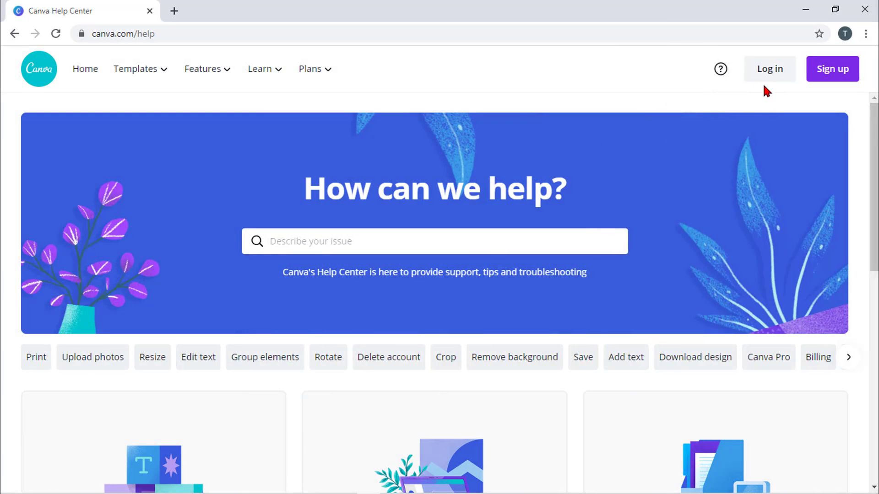
- Log in to Canva with the account e-mail and password
{"action": "left_click", "coordinate": [765, 71]}
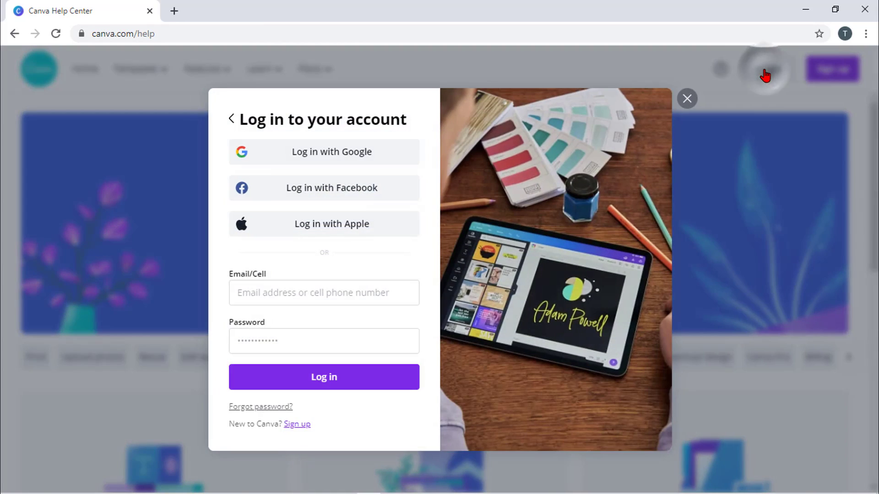
{"action": "left_click", "coordinate": [298, 295]}
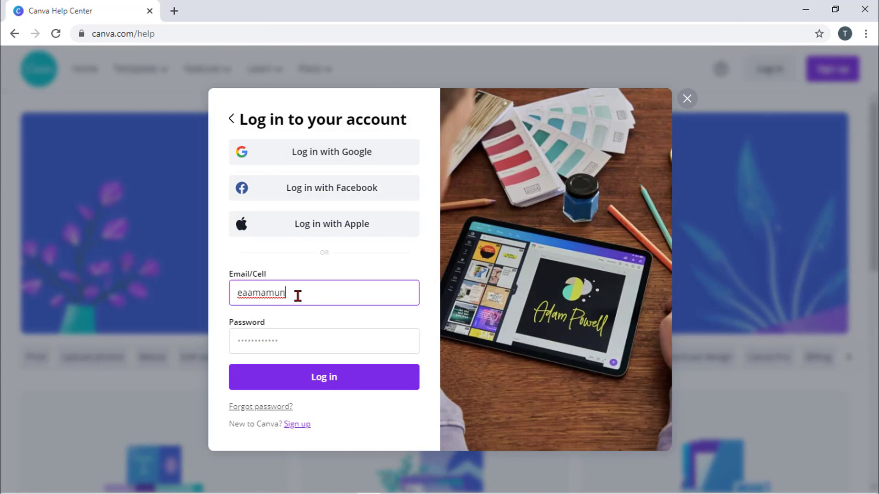
{"action": "left_click", "coordinate": [304, 341]}
{"action": "type", "text": "••••••••"}
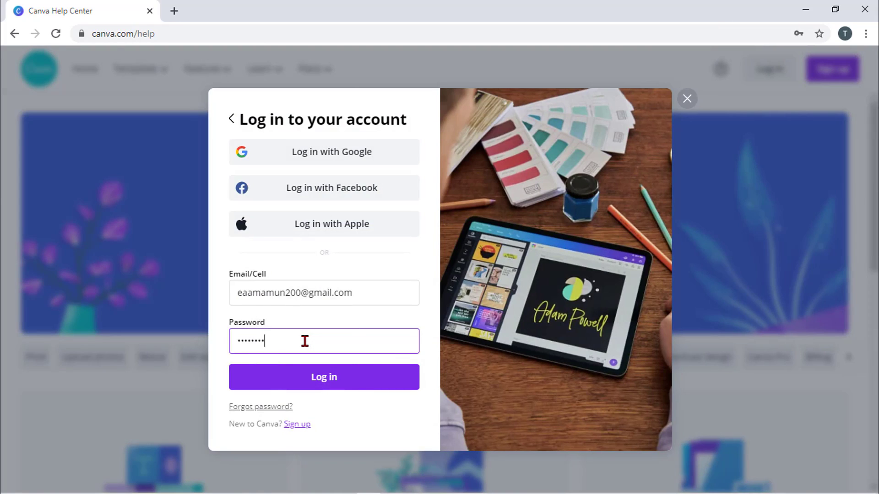
{"action": "left_click", "coordinate": [324, 378]}
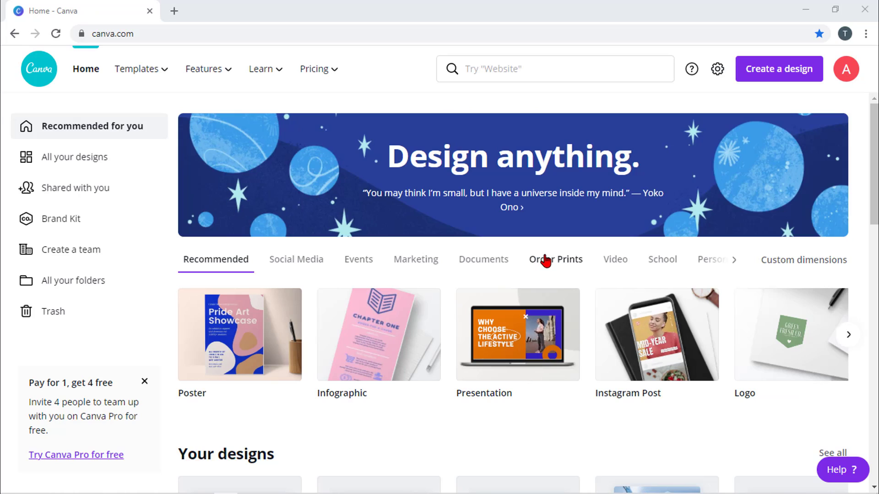
- Create a new YouTube Thumbnail design by searching 'YouTu' under Create a design
{"action": "left_click", "coordinate": [791, 78]}
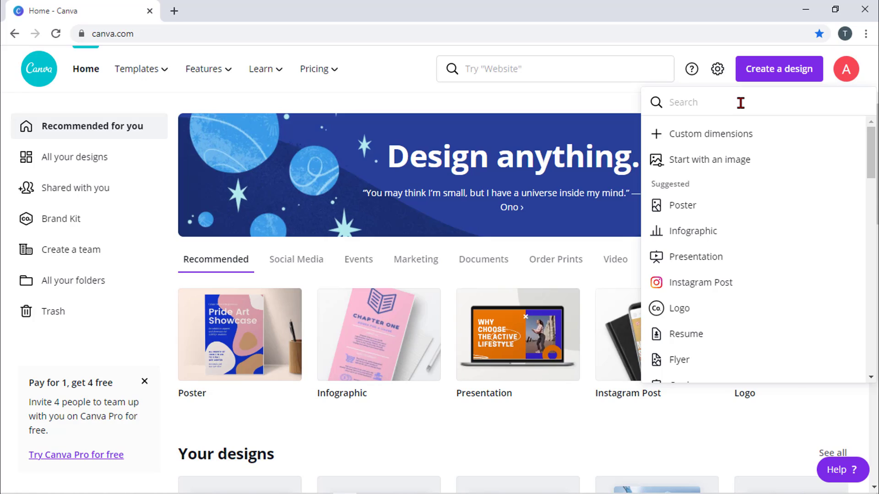
{"action": "type", "text": "YouTube"}
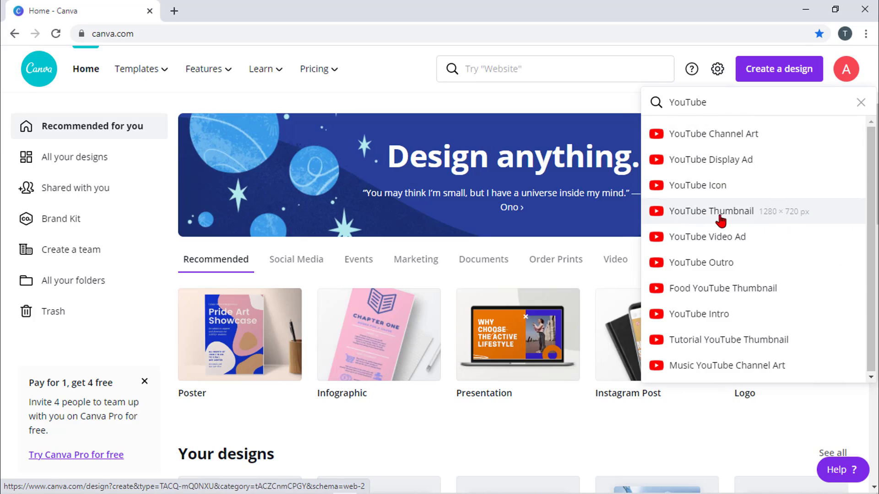
{"action": "left_click", "coordinate": [752, 219]}
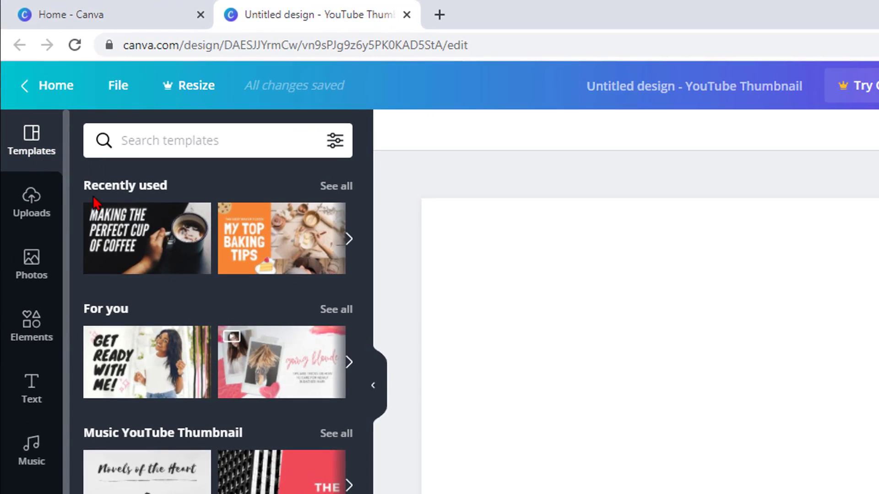
- Browse recently used templates and apply the Novels of the Heart template
{"action": "scroll", "coordinate": [209, 256], "scroll_direction": "down", "scroll_amount": 2}
{"action": "scroll", "coordinate": [210, 259], "scroll_direction": "down", "scroll_amount": 6}
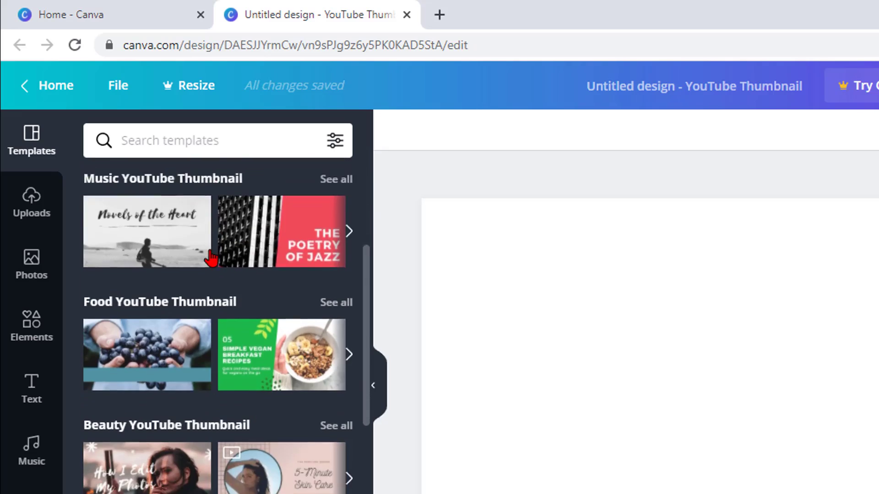
{"action": "scroll", "coordinate": [211, 259], "scroll_direction": "up", "scroll_amount": 8}
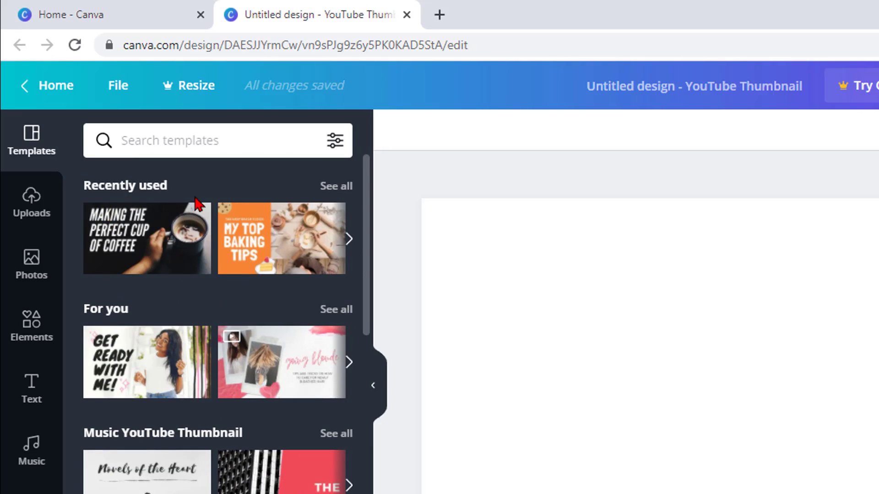
{"action": "left_click", "coordinate": [349, 239]}
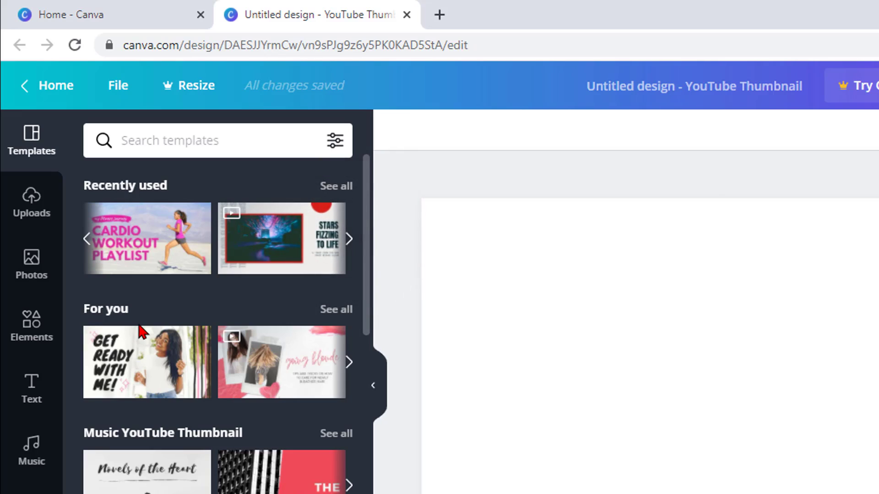
{"action": "scroll", "coordinate": [139, 331], "scroll_direction": "down", "scroll_amount": 4}
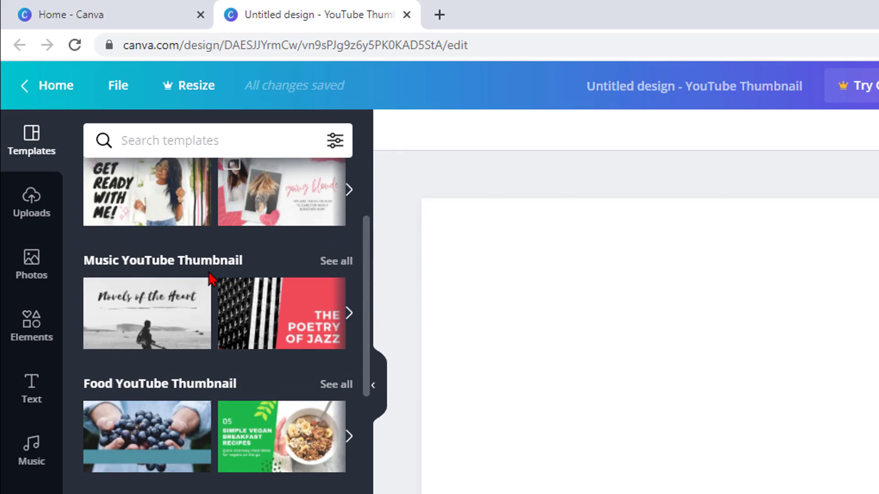
{"action": "left_click", "coordinate": [159, 316]}
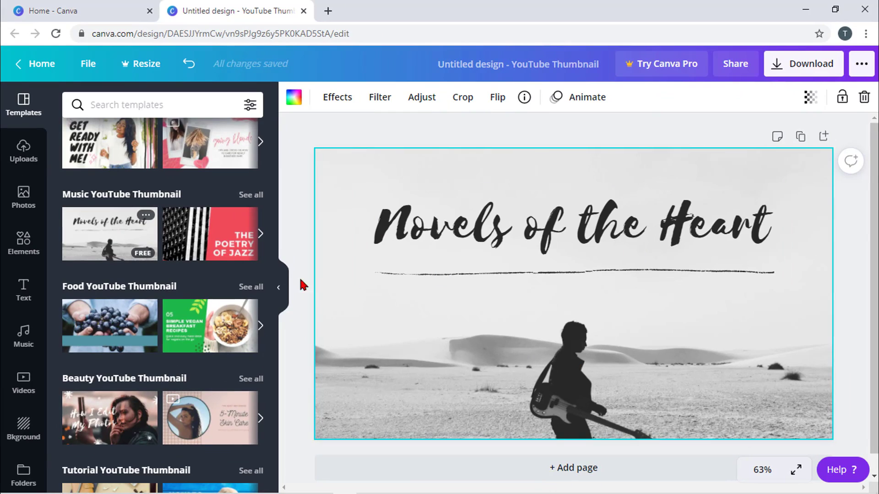
- Page through music thumbnail templates and apply the INDIE WEDNESDAYS guitar template
{"action": "left_click", "coordinate": [260, 234]}
{"action": "left_click", "coordinate": [259, 234]}
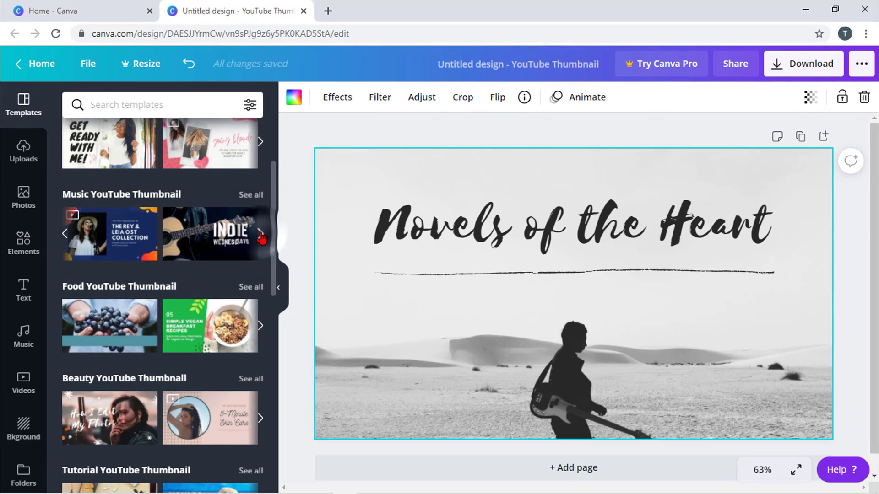
{"action": "left_click", "coordinate": [238, 237]}
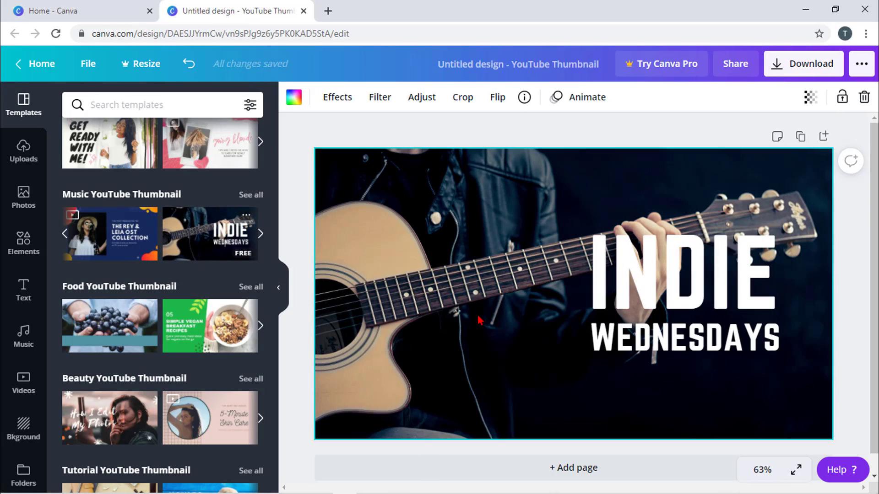
- Replace INDIE with MUSIC and delete the WEDNESDAYS line from the heading
{"action": "left_click", "coordinate": [679, 290]}
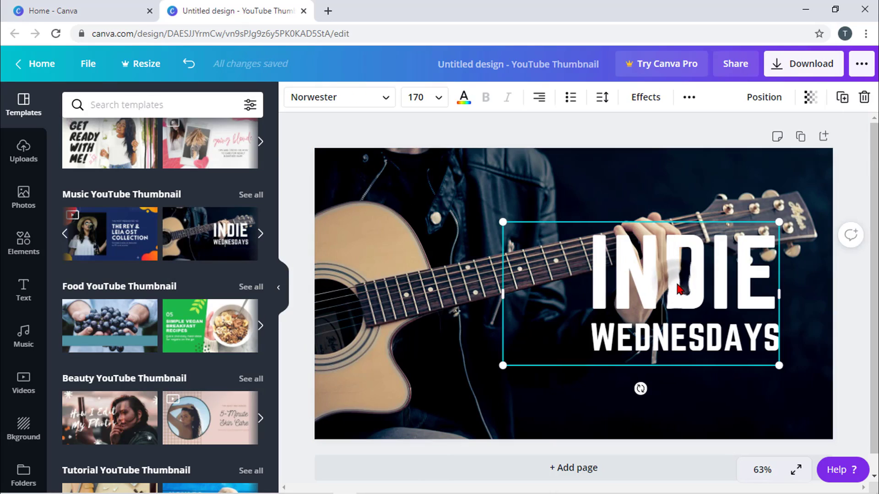
{"action": "left_click", "coordinate": [766, 272]}
{"action": "key", "text": "BackSpace"}
{"action": "key", "text": "BackSpace"}
{"action": "key", "text": "BackSpace"}
{"action": "key", "text": "BackSpace"}
{"action": "key", "text": "BackSpace"}
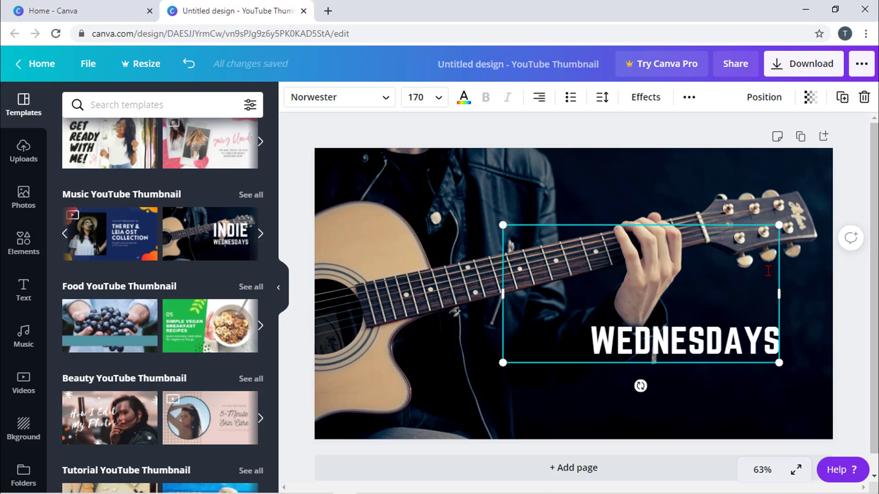
{"action": "type", "text": "MUSIC"}
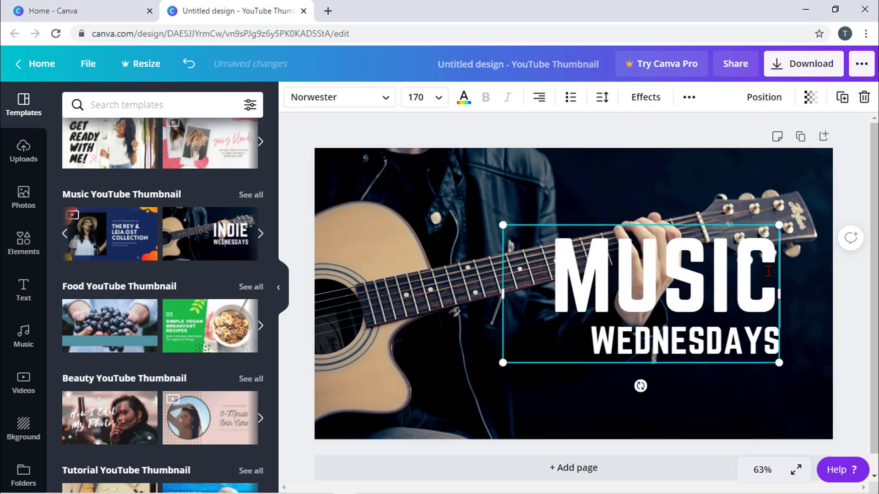
{"action": "left_click", "coordinate": [771, 341]}
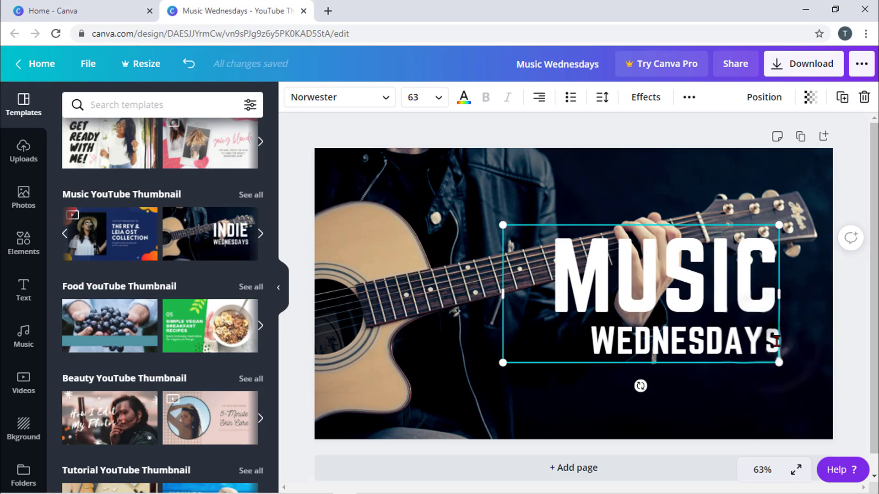
{"action": "key", "text": "BackSpace"}
{"action": "key", "text": "BackSpace"}
{"action": "key", "text": "BackSpace"}
{"action": "key", "text": "BackSpace"}
{"action": "key", "text": "BackSpace"}
{"action": "key", "text": "BackSpace"}
{"action": "key", "text": "BackSpace"}
{"action": "key", "text": "BackSpace"}
{"action": "key", "text": "BackSpace"}
{"action": "key", "text": "BackSpace"}
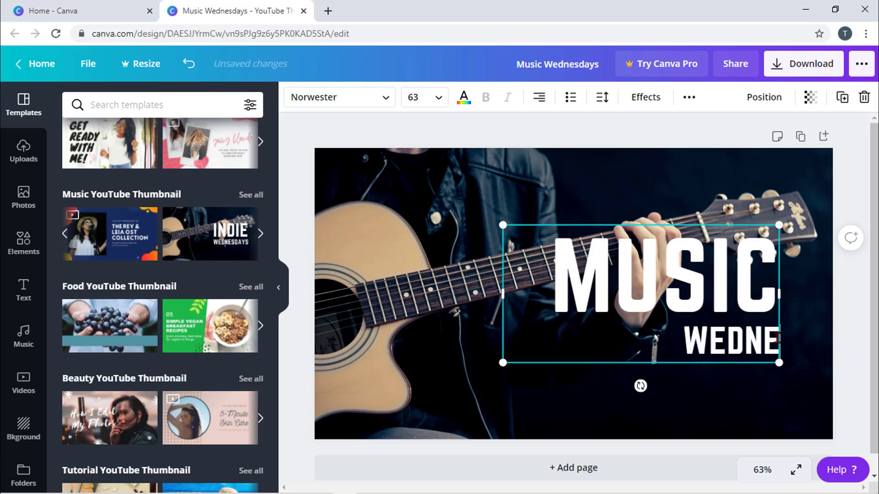
{"action": "key", "text": "BackSpace"}
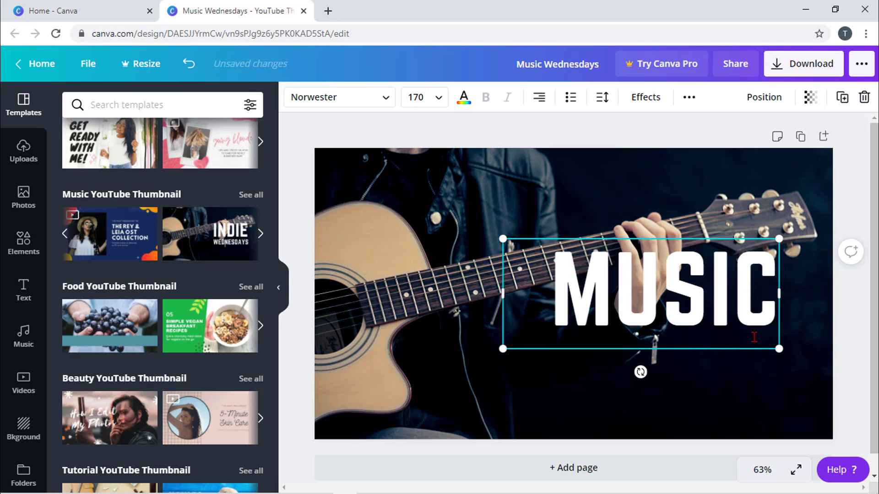
- Move the MUSIC title to the lower-right corner of the guitar photo
{"action": "left_click_drag", "start_coordinate": [639, 316], "coordinate": [635, 321]}
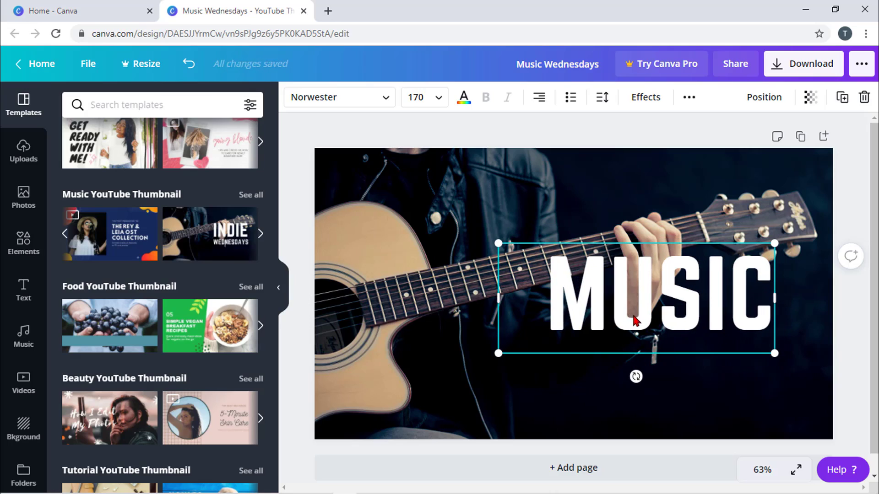
{"action": "left_click", "coordinate": [592, 219]}
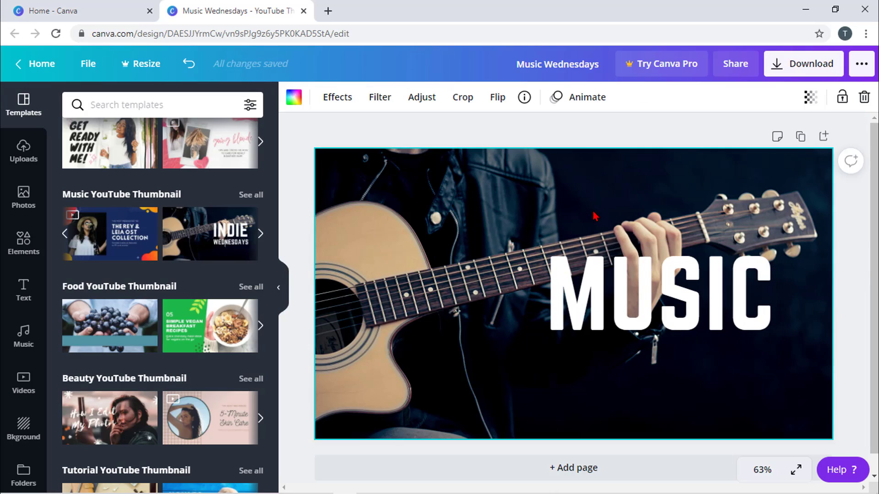
{"action": "left_click", "coordinate": [600, 289]}
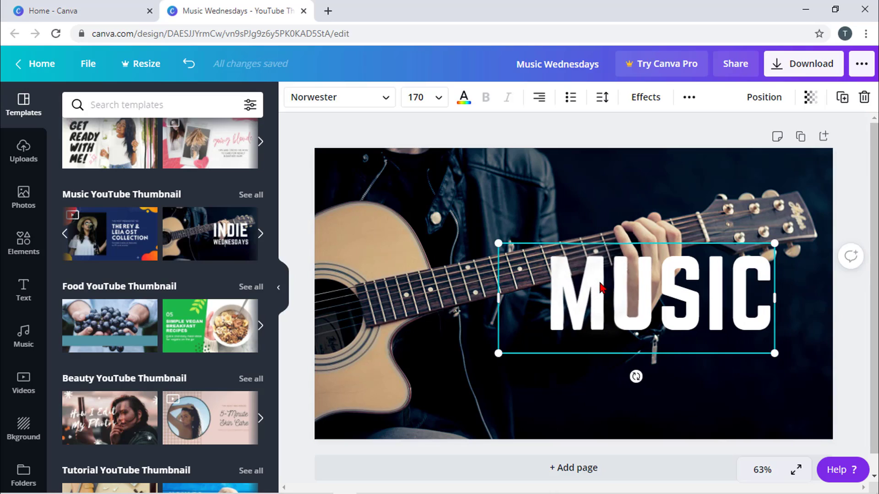
{"action": "left_click_drag", "start_coordinate": [593, 256], "coordinate": [650, 377]}
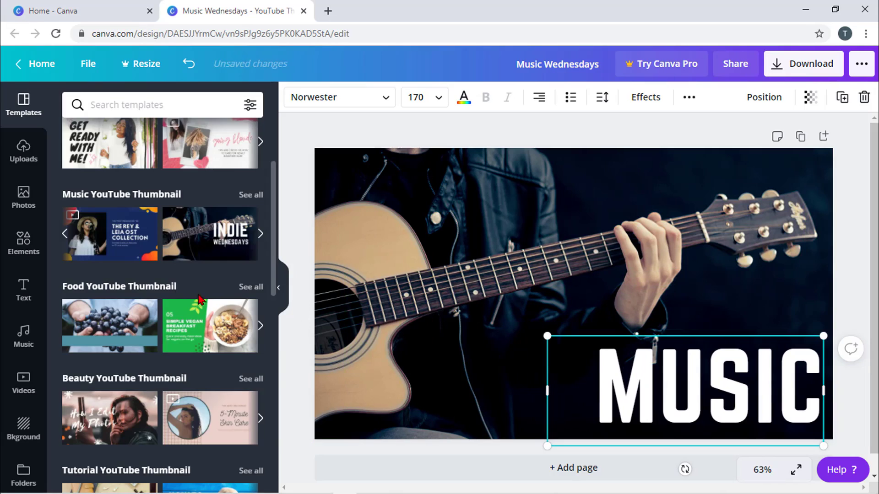
- Open Uploads and choose Upload media to list Device, Google Drive and Dropbox sources
{"action": "scroll", "coordinate": [126, 275], "scroll_direction": "down", "scroll_amount": 10}
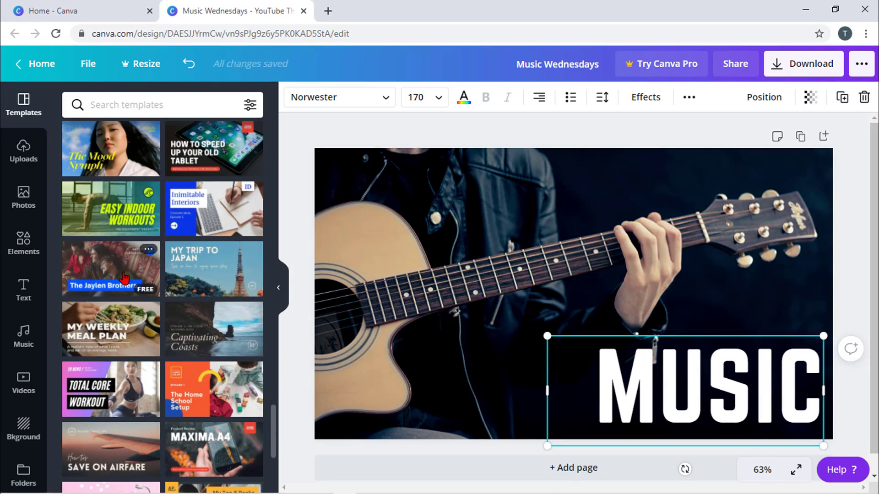
{"action": "scroll", "coordinate": [124, 278], "scroll_direction": "down", "scroll_amount": 4}
{"action": "scroll", "coordinate": [124, 278], "scroll_direction": "down", "scroll_amount": 3}
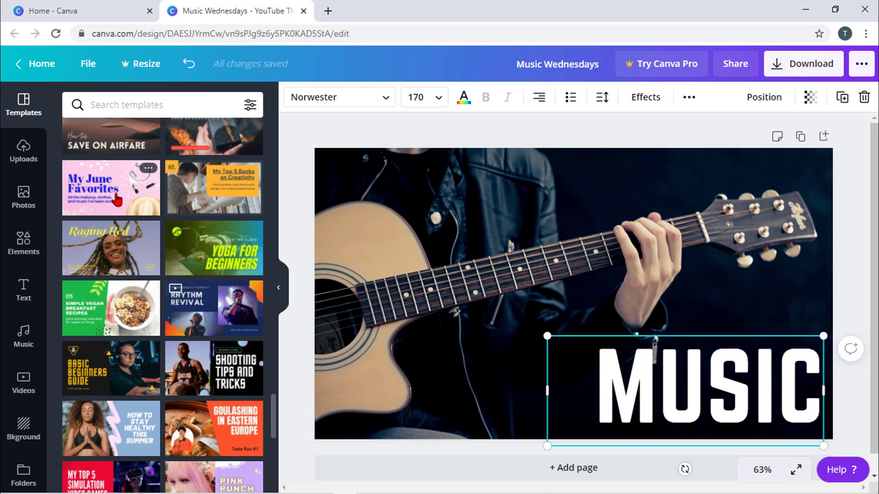
{"action": "left_click", "coordinate": [23, 155]}
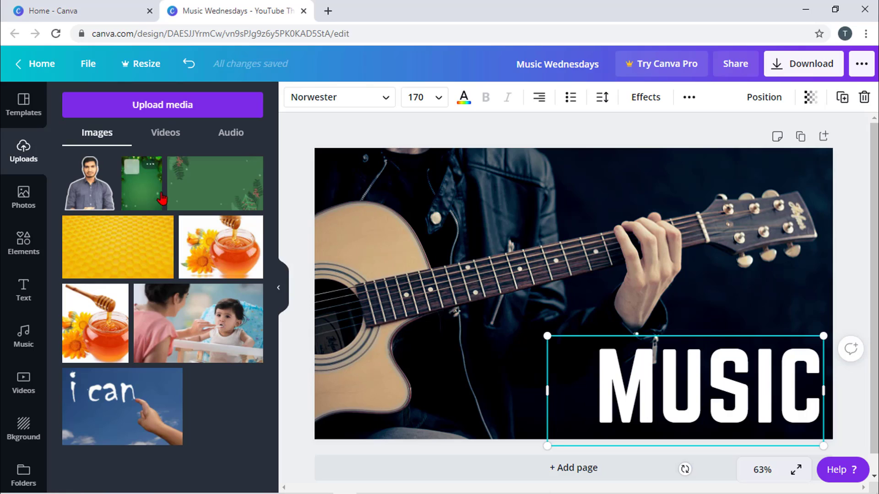
{"action": "left_click", "coordinate": [196, 113]}
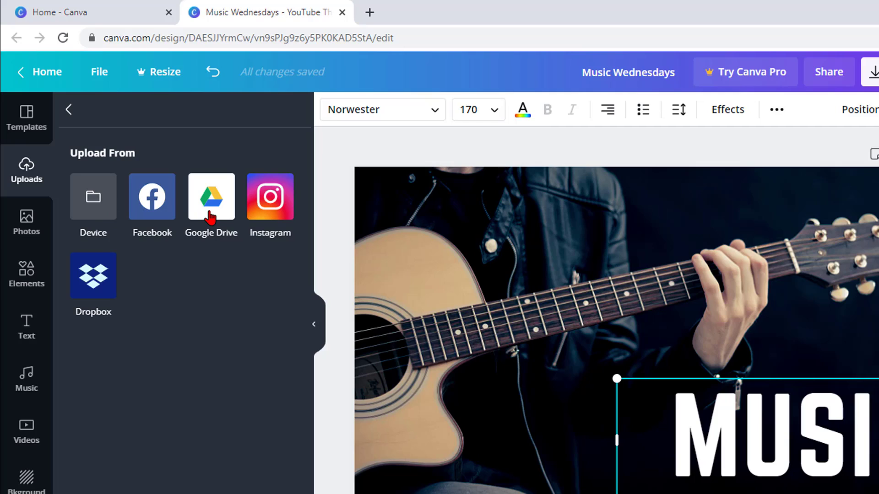
- Upload Solid-Blue-Yellow-Background-For-Free.jpg from the device, then minimise the browser
{"action": "left_click", "coordinate": [92, 213]}
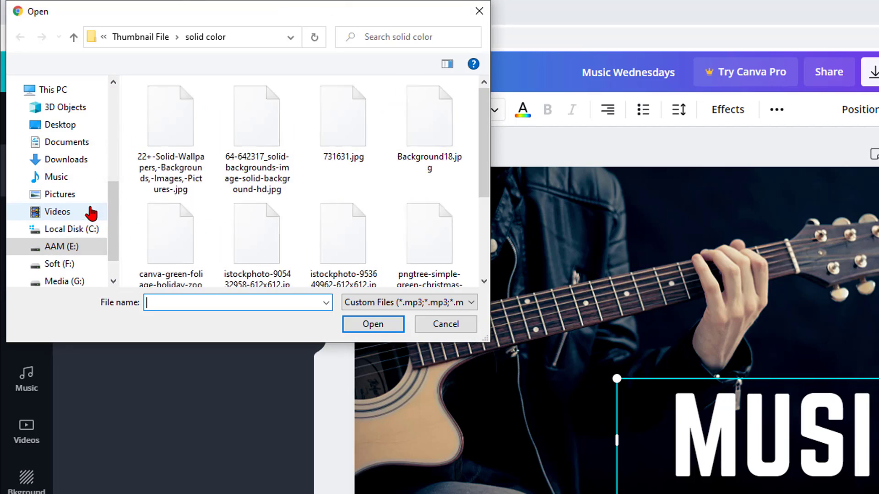
{"action": "scroll", "coordinate": [229, 183], "scroll_direction": "down", "scroll_amount": 2}
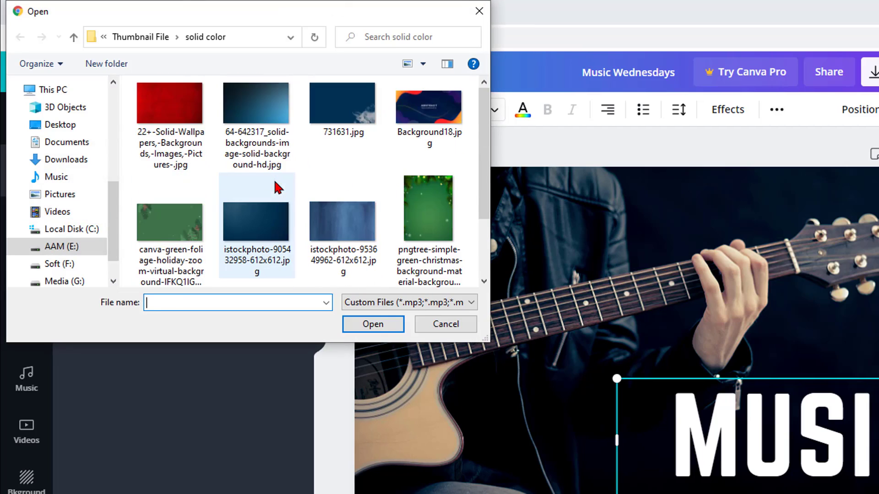
{"action": "left_click", "coordinate": [169, 229]}
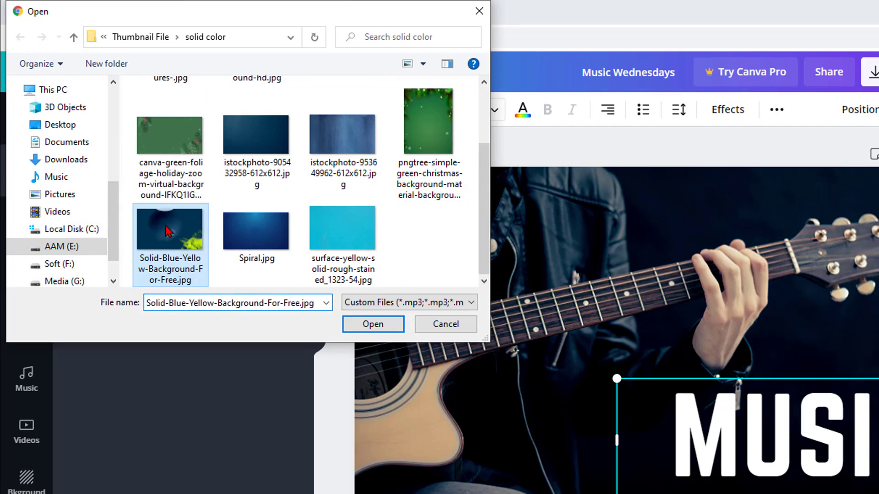
{"action": "left_click", "coordinate": [372, 323]}
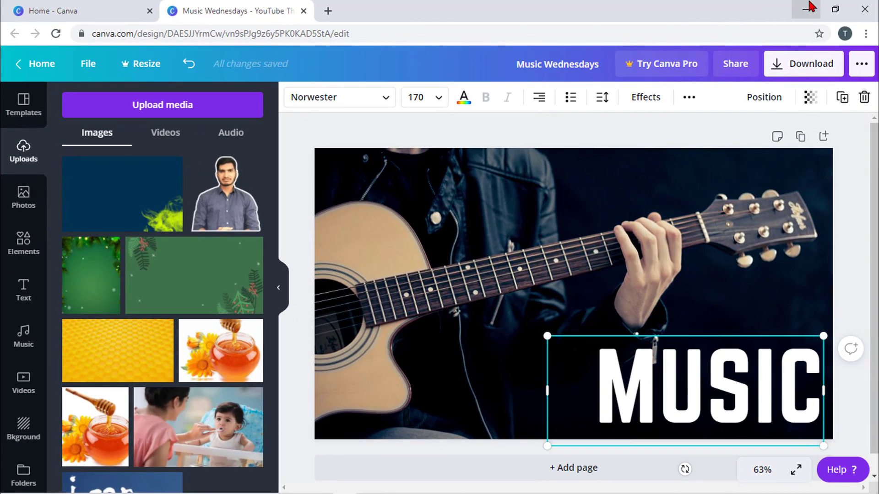
{"action": "left_click", "coordinate": [809, 7]}
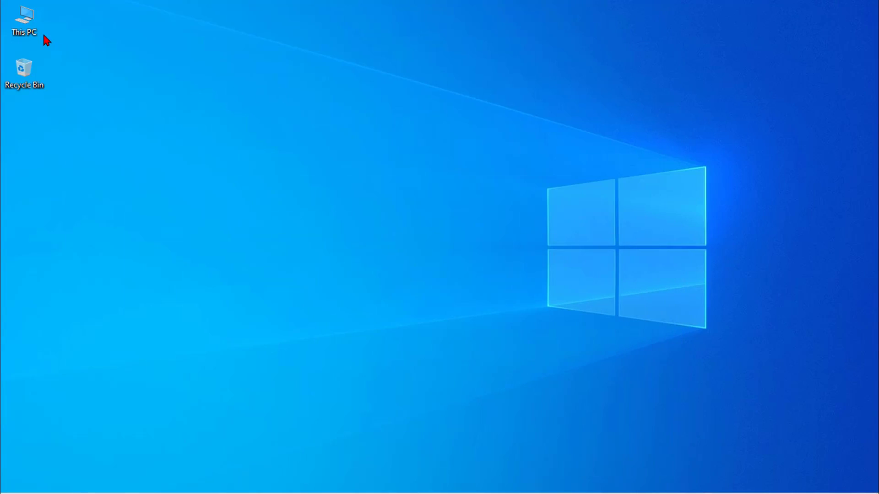
- Drag amazing-stones-minerals-14__700.jpg from G:\desktop\All File\Picture Download into Canva's Uploads
{"action": "double_click", "coordinate": [26, 20]}
{"action": "double_click", "coordinate": [695, 243]}
{"action": "double_click", "coordinate": [831, 165]}
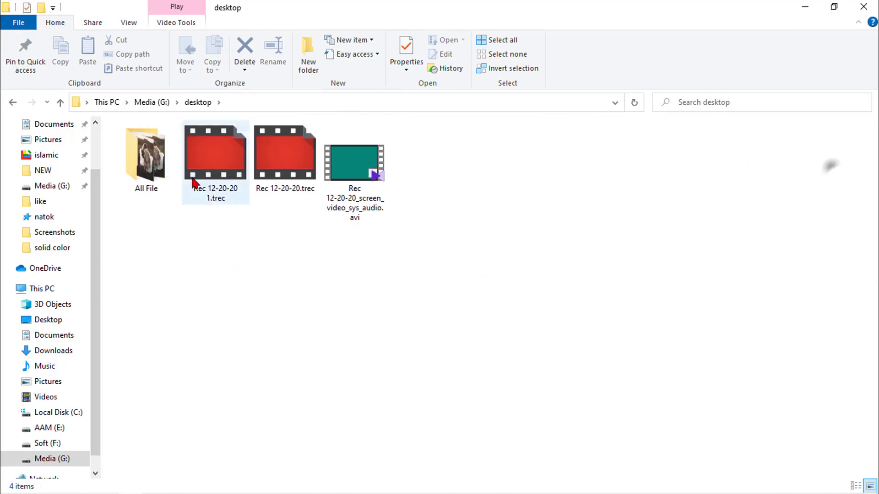
{"action": "double_click", "coordinate": [146, 158]}
{"action": "double_click", "coordinate": [355, 156]}
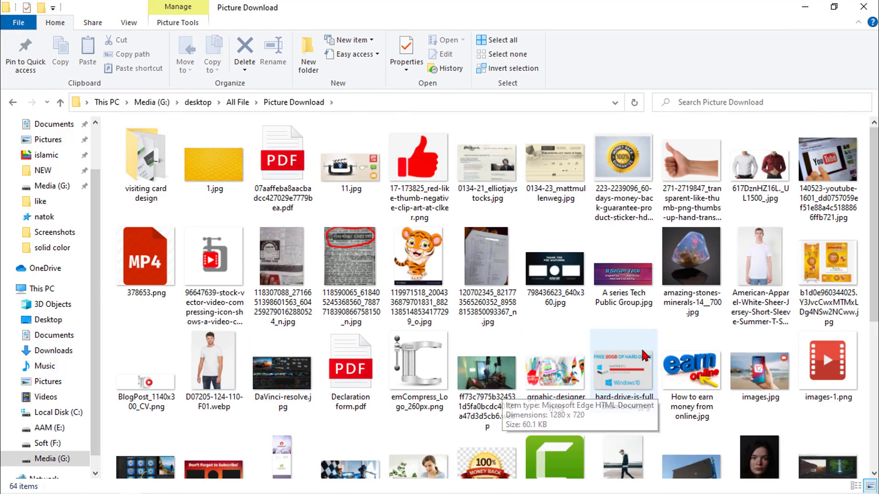
{"action": "left_click_drag", "start_coordinate": [691, 261], "coordinate": [197, 223]}
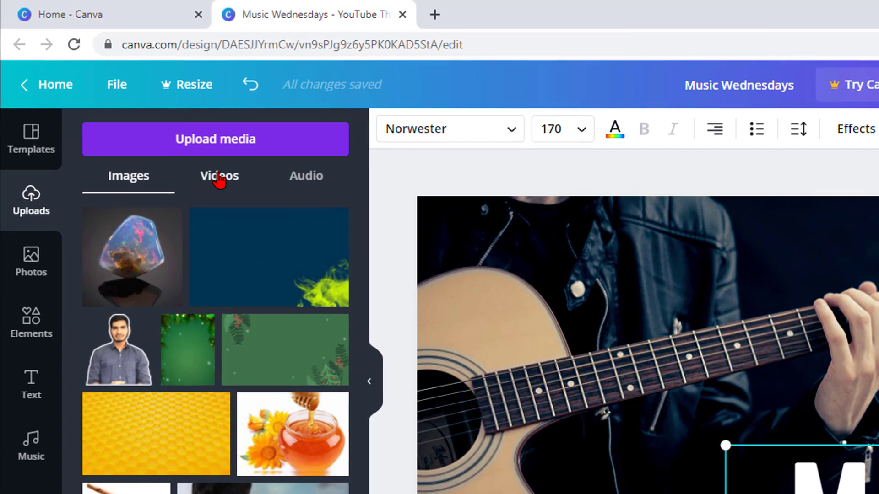
- Check the Videos and Audio upload tabs, return to Images, then open stock Photos
{"action": "left_click", "coordinate": [165, 136]}
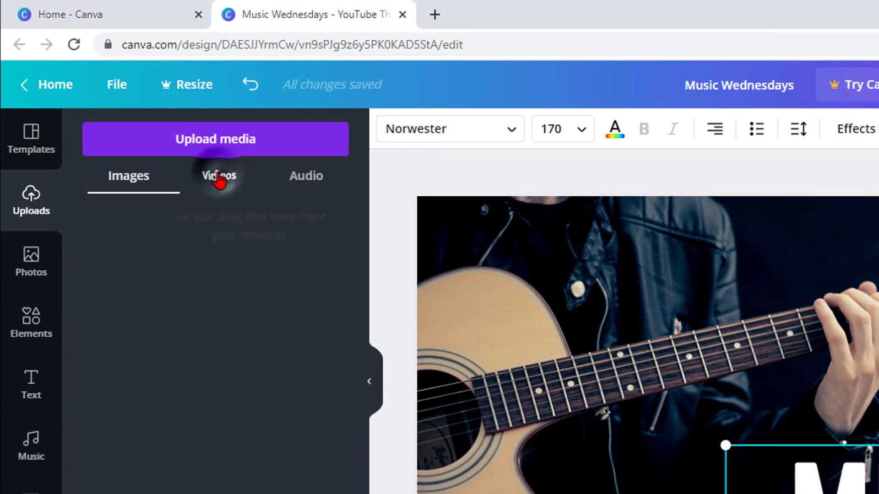
{"action": "left_click", "coordinate": [299, 181]}
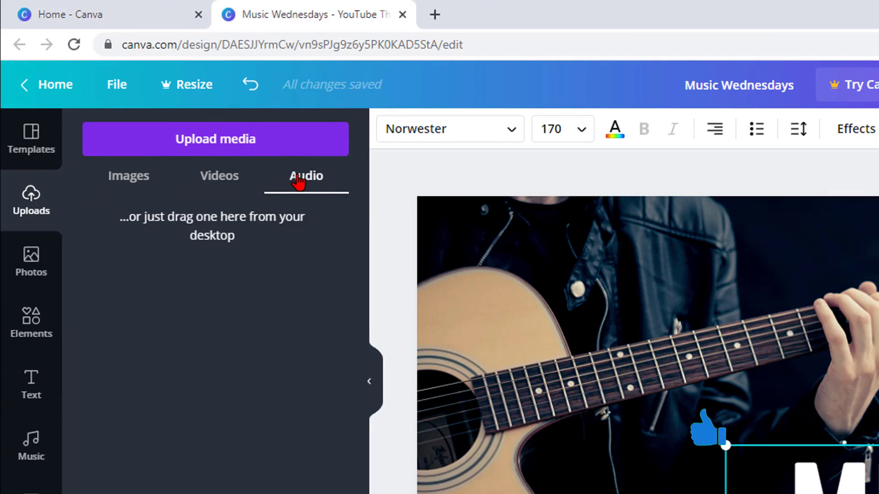
{"action": "left_click", "coordinate": [136, 186]}
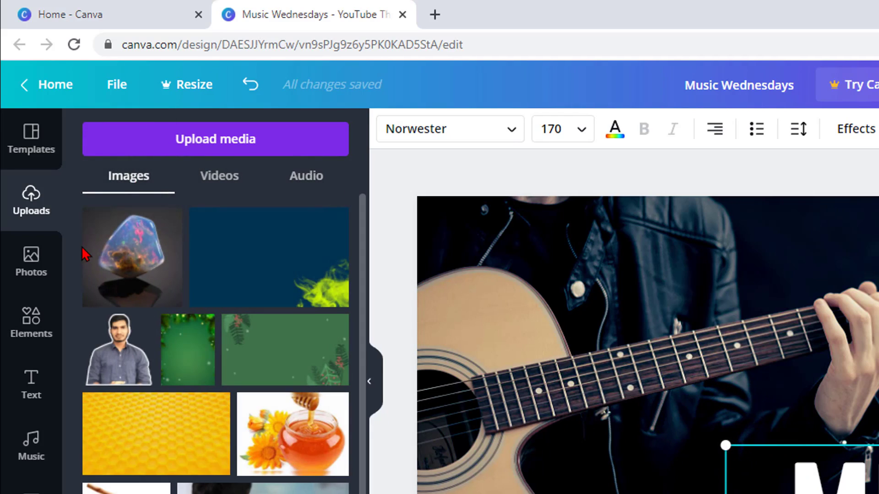
{"action": "left_click", "coordinate": [31, 261]}
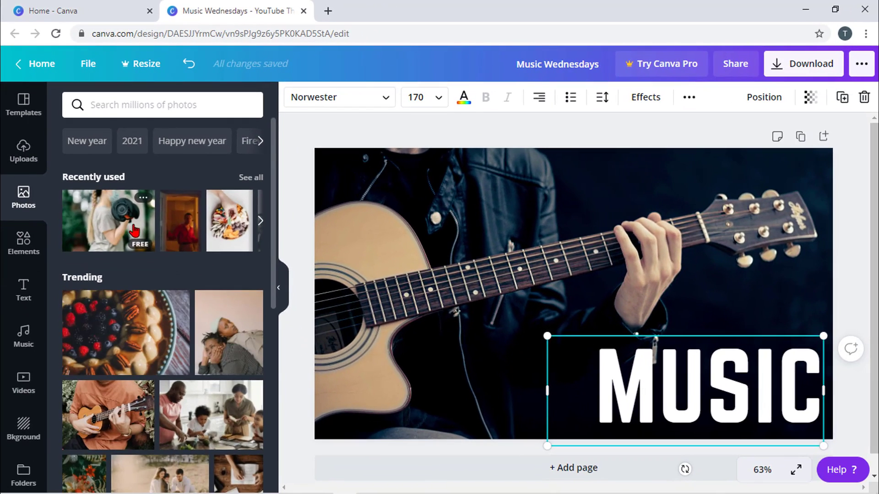
- Add the family-baking photo to the design and move it toward the bottom edge
{"action": "scroll", "coordinate": [134, 232], "scroll_direction": "down", "scroll_amount": 10}
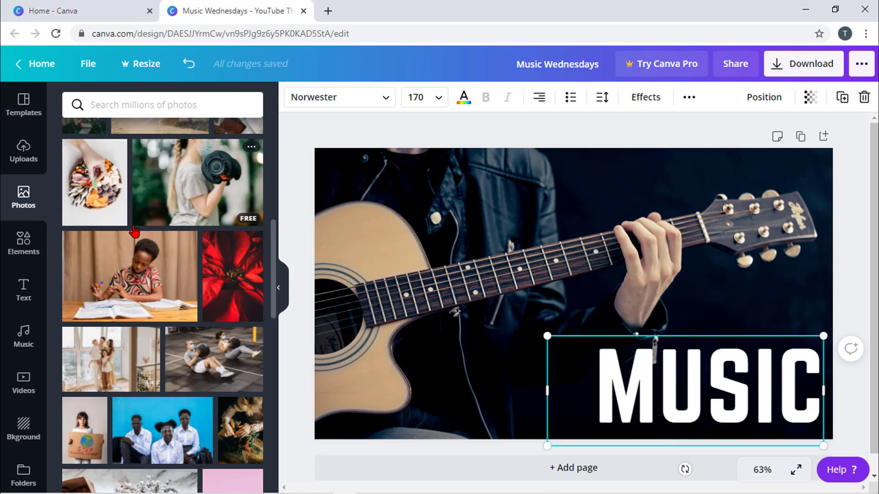
{"action": "scroll", "coordinate": [134, 232], "scroll_direction": "down", "scroll_amount": 10}
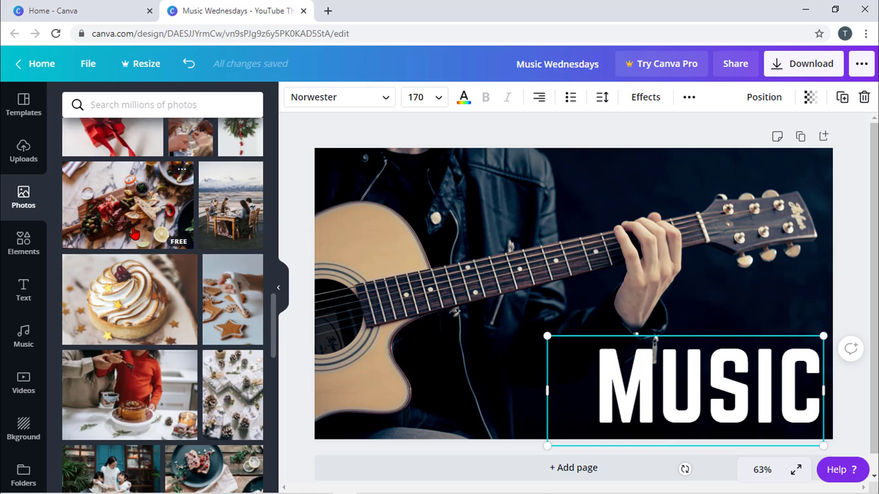
{"action": "scroll", "coordinate": [134, 233], "scroll_direction": "down", "scroll_amount": 3}
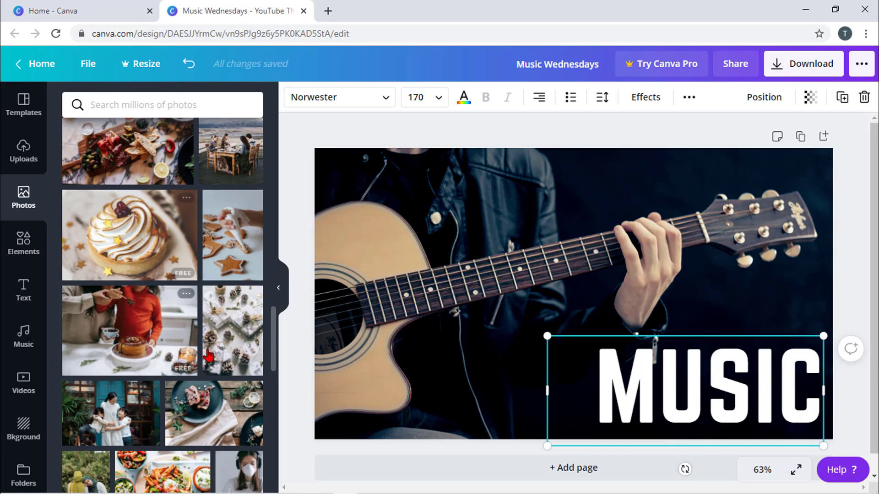
{"action": "key", "text": "Escape"}
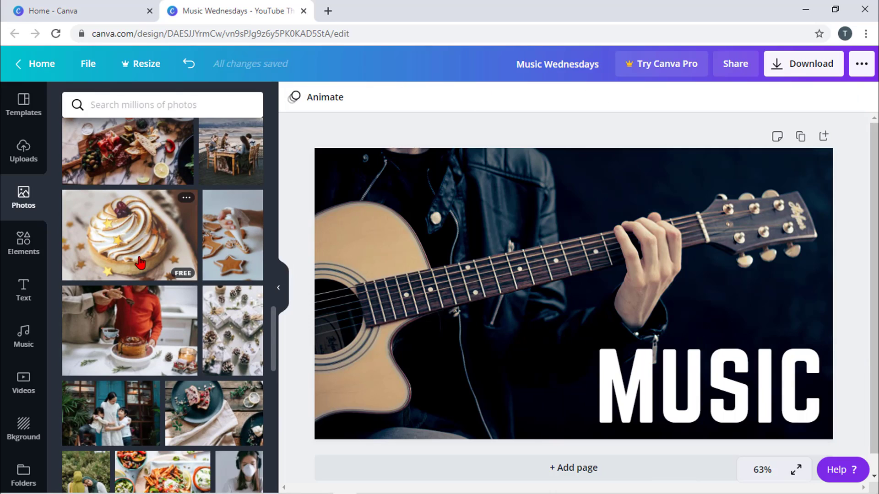
{"action": "left_click", "coordinate": [138, 334]}
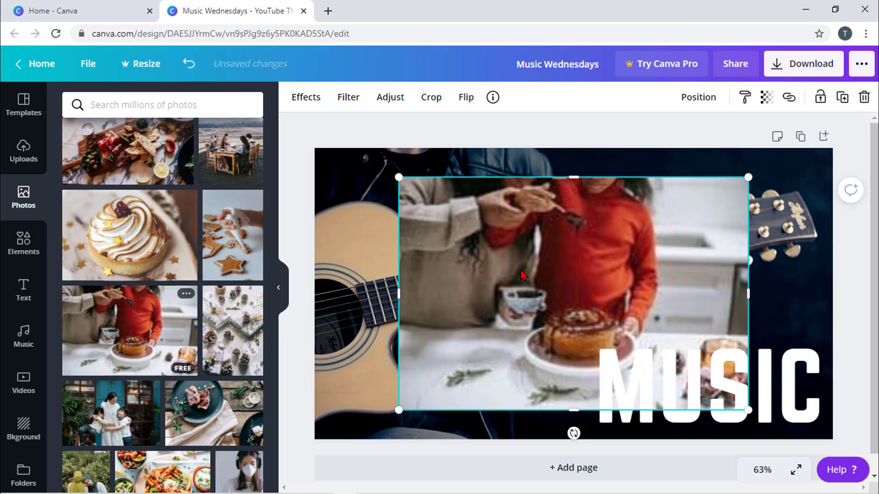
{"action": "mouse_move", "coordinate": [521, 270]}
{"action": "left_mouse_down"}
{"action": "mouse_move", "coordinate": [584, 276]}
{"action": "mouse_move", "coordinate": [456, 260]}
{"action": "mouse_move", "coordinate": [492, 243]}
{"action": "mouse_move", "coordinate": [545, 261]}
{"action": "mouse_move", "coordinate": [508, 282]}
{"action": "left_mouse_up"}
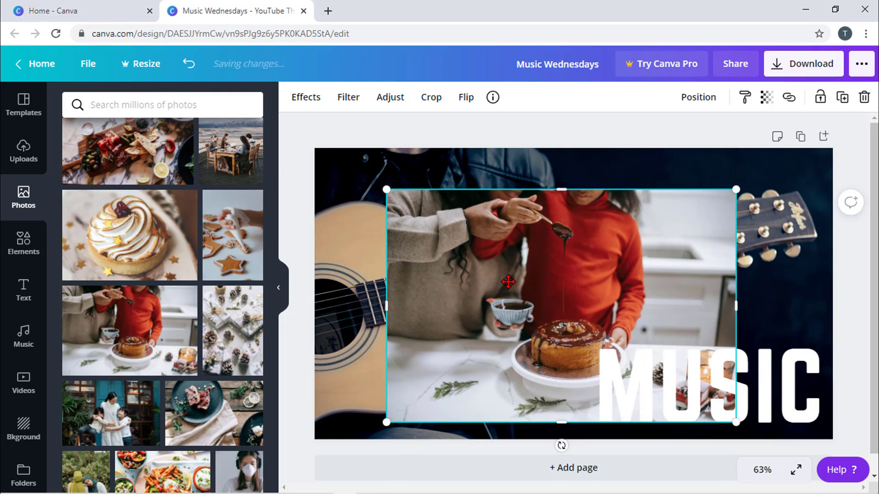
- Reposition the baking photo, then delete it from the design
{"action": "scroll", "coordinate": [169, 326], "scroll_direction": "down", "scroll_amount": 1}
{"action": "scroll", "coordinate": [169, 326], "scroll_direction": "down", "scroll_amount": 1}
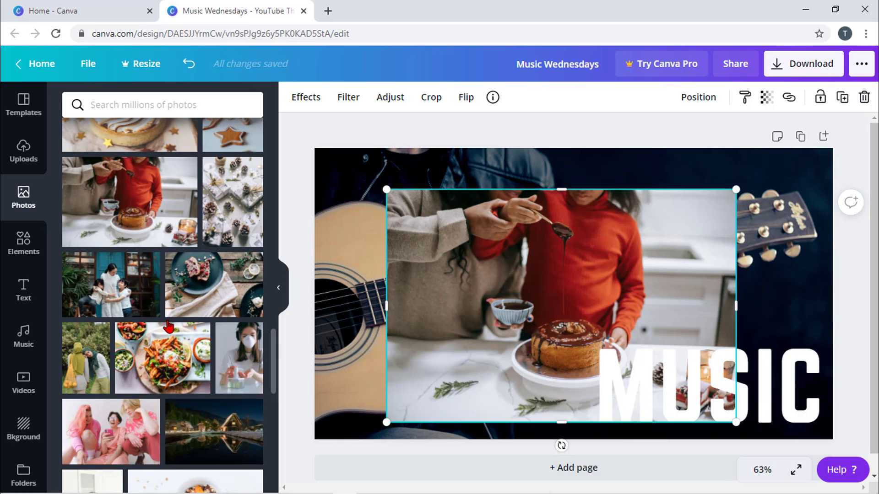
{"action": "scroll", "coordinate": [168, 326], "scroll_direction": "down", "scroll_amount": 7}
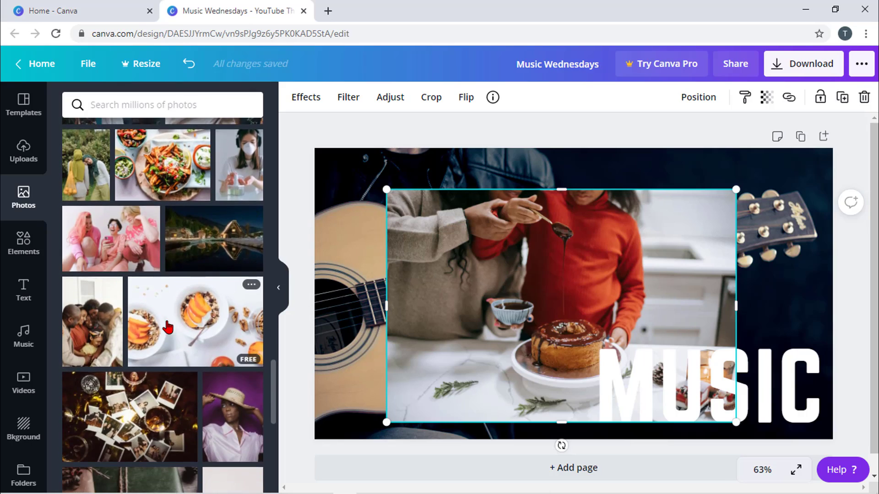
{"action": "scroll", "coordinate": [166, 326], "scroll_direction": "down", "scroll_amount": 1}
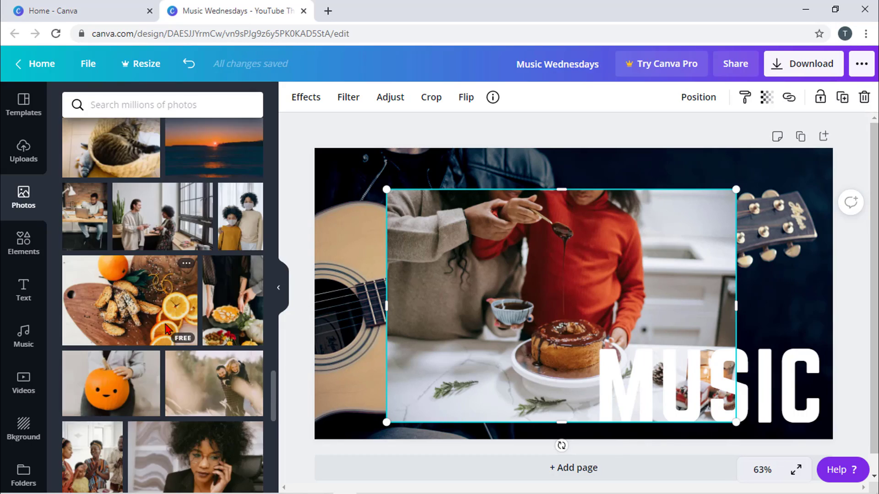
{"action": "scroll", "coordinate": [167, 328], "scroll_direction": "down", "scroll_amount": 3}
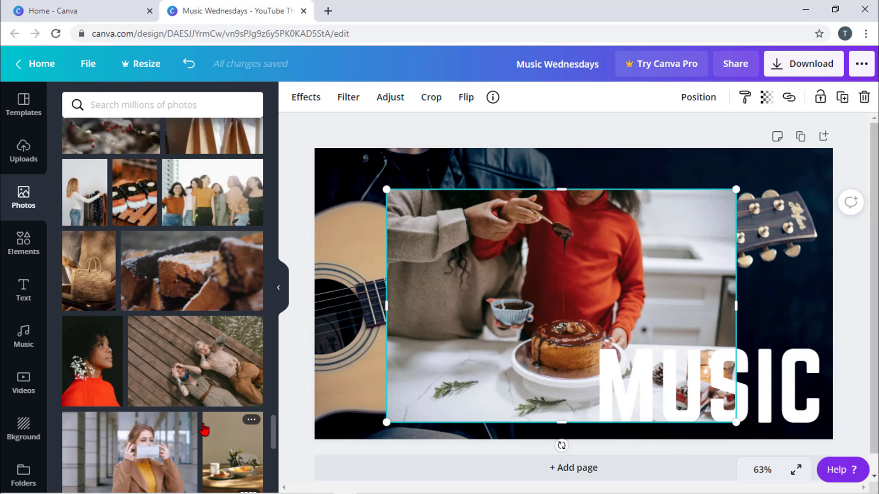
{"action": "scroll", "coordinate": [203, 430], "scroll_direction": "down", "scroll_amount": 2}
{"action": "scroll", "coordinate": [204, 430], "scroll_direction": "down", "scroll_amount": 1}
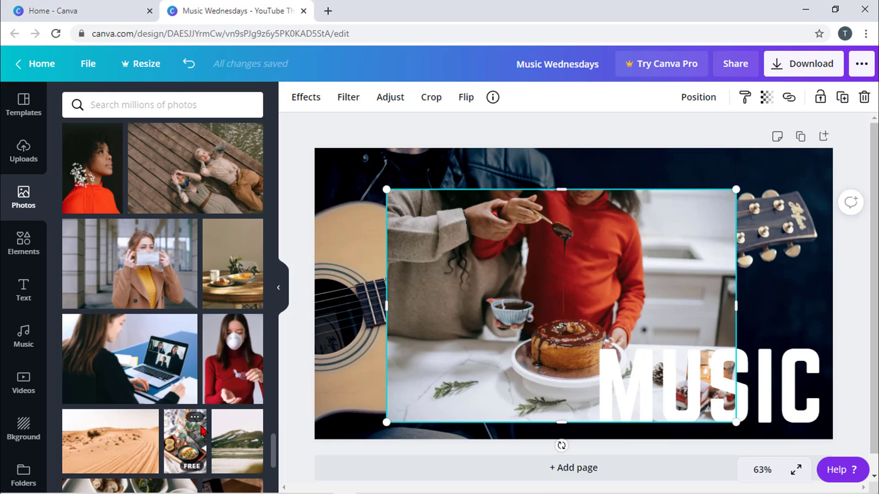
{"action": "scroll", "coordinate": [202, 430], "scroll_direction": "down", "scroll_amount": 2}
{"action": "left_click_drag", "start_coordinate": [510, 321], "coordinate": [482, 294]}
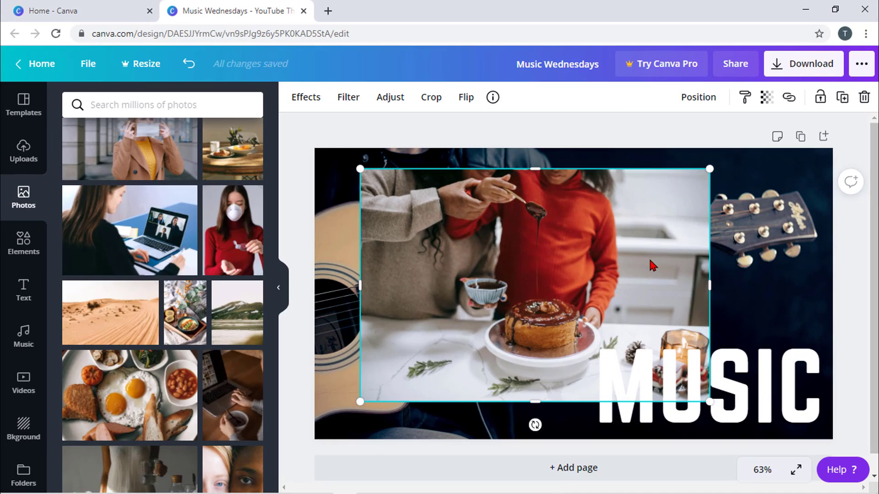
{"action": "left_click", "coordinate": [863, 98]}
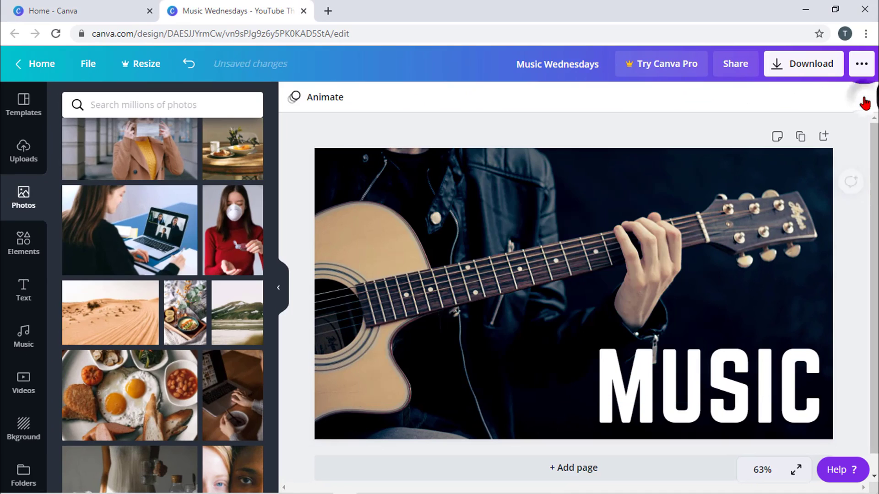
- Add a circle shape from Elements and stretch it into a wide oval
{"action": "left_click", "coordinate": [23, 252]}
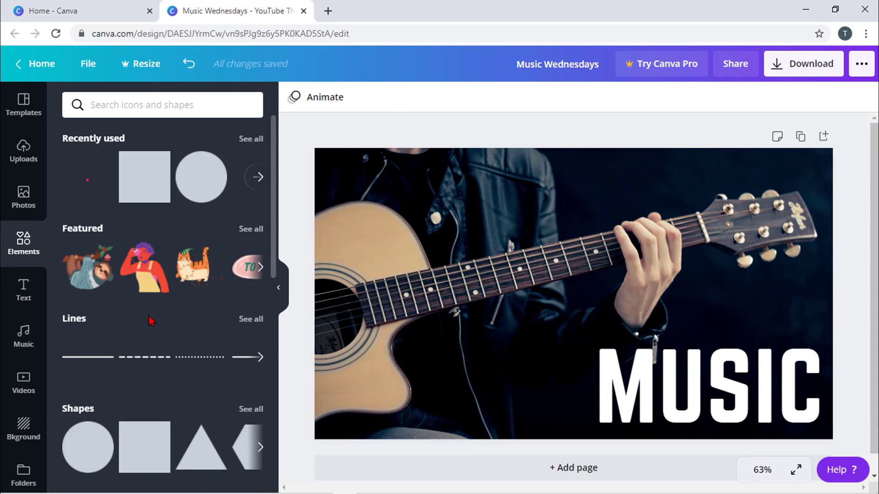
{"action": "scroll", "coordinate": [149, 320], "scroll_direction": "down", "scroll_amount": 3}
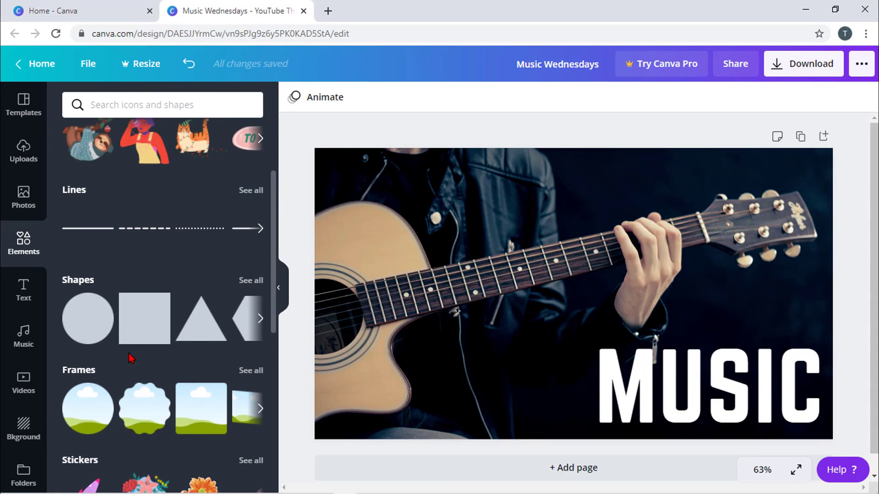
{"action": "scroll", "coordinate": [128, 353], "scroll_direction": "down", "scroll_amount": 2}
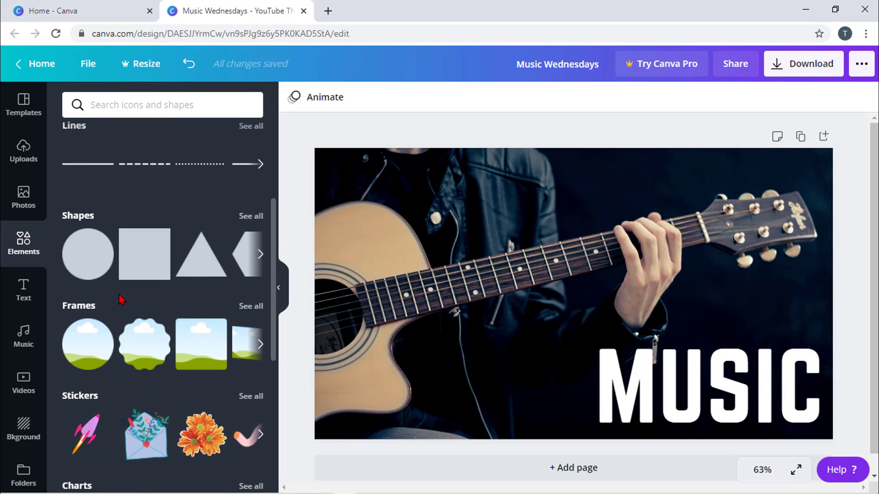
{"action": "scroll", "coordinate": [170, 340], "scroll_direction": "up", "scroll_amount": 1}
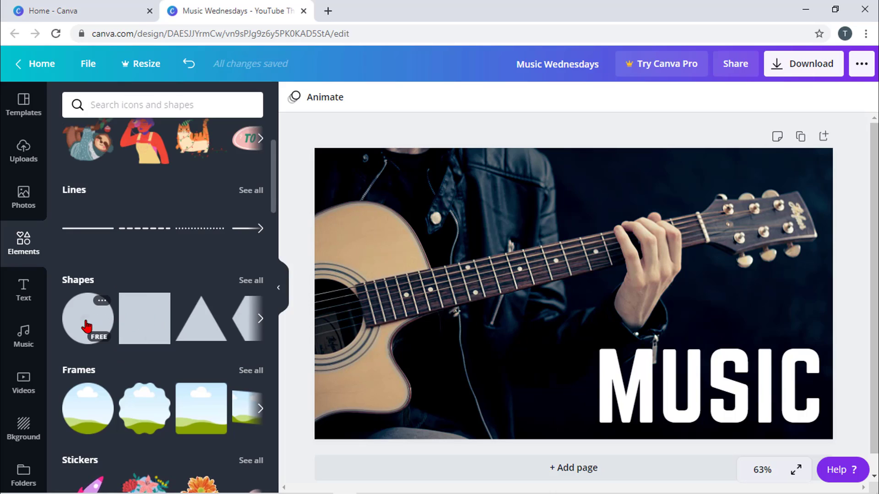
{"action": "left_click_drag", "start_coordinate": [86, 326], "coordinate": [440, 239]}
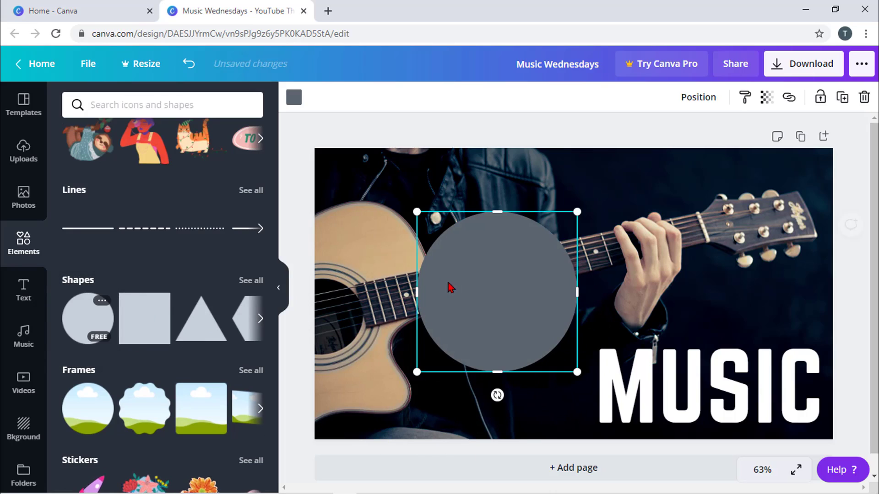
{"action": "left_click_drag", "start_coordinate": [415, 291], "coordinate": [240, 299]}
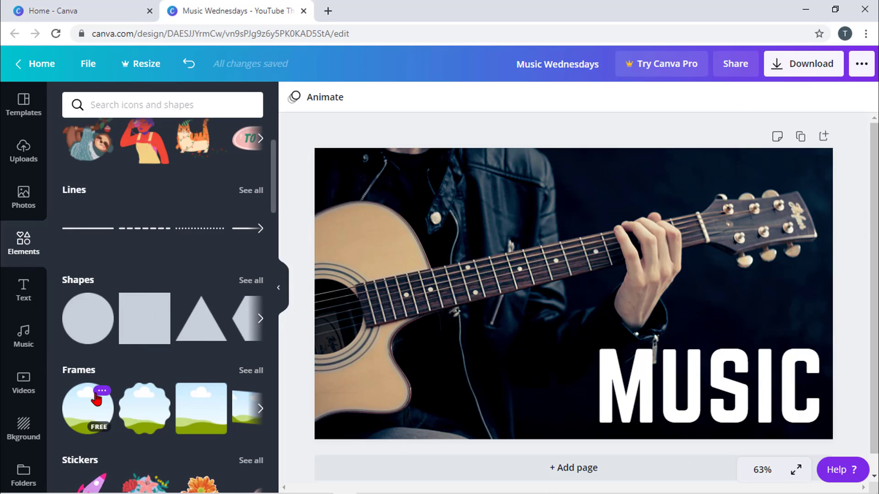
- Place a circular frame near the guitar headstock at the upper right
{"action": "left_click", "coordinate": [260, 410]}
{"action": "left_click", "coordinate": [260, 410]}
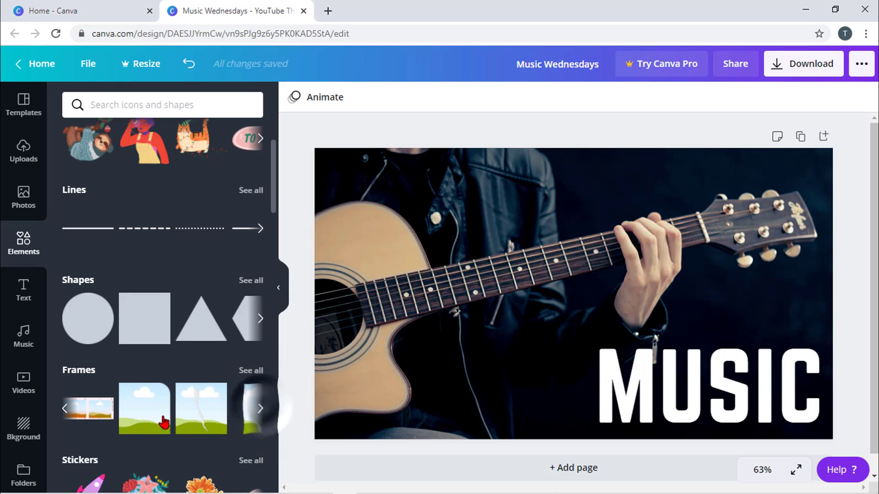
{"action": "left_click", "coordinate": [66, 409]}
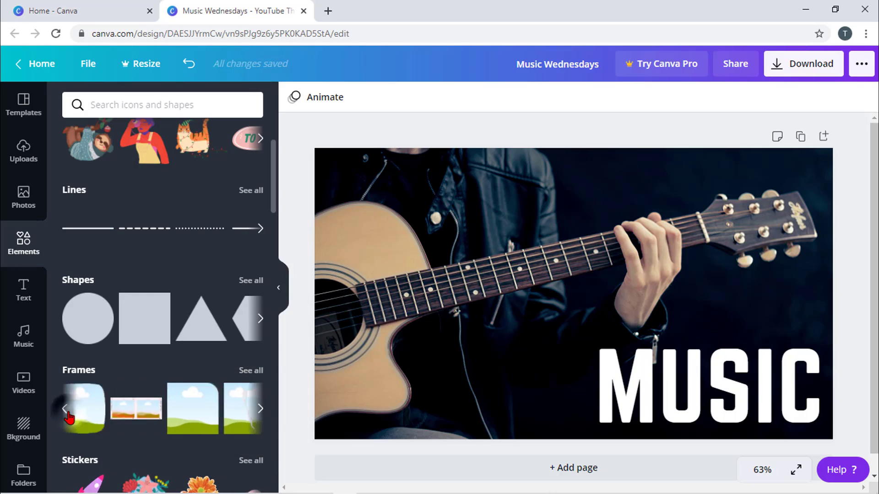
{"action": "left_click", "coordinate": [66, 409]}
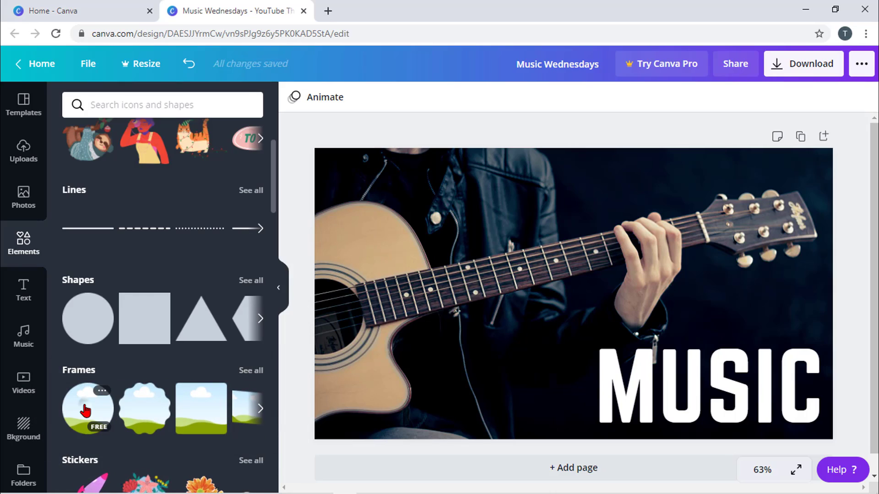
{"action": "left_click_drag", "start_coordinate": [85, 411], "coordinate": [676, 200]}
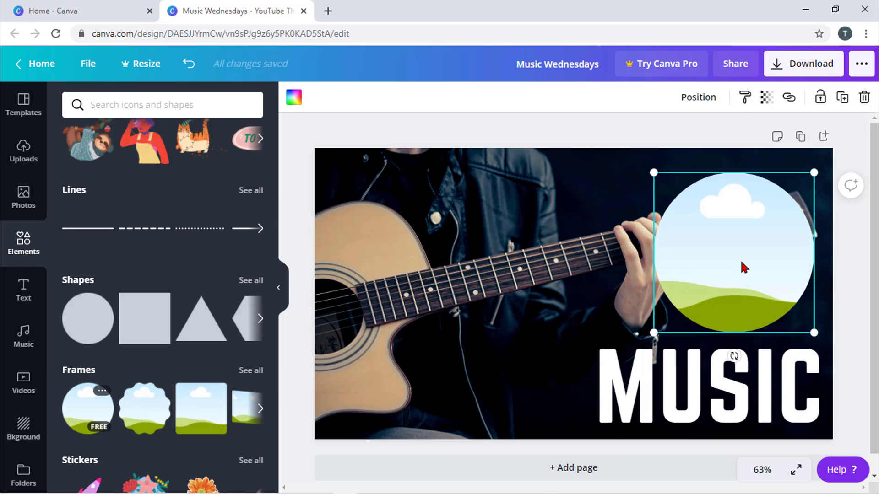
- Fill the circle frame with the masked-woman photo, nudge it up, then delete it
{"action": "left_click", "coordinate": [23, 198]}
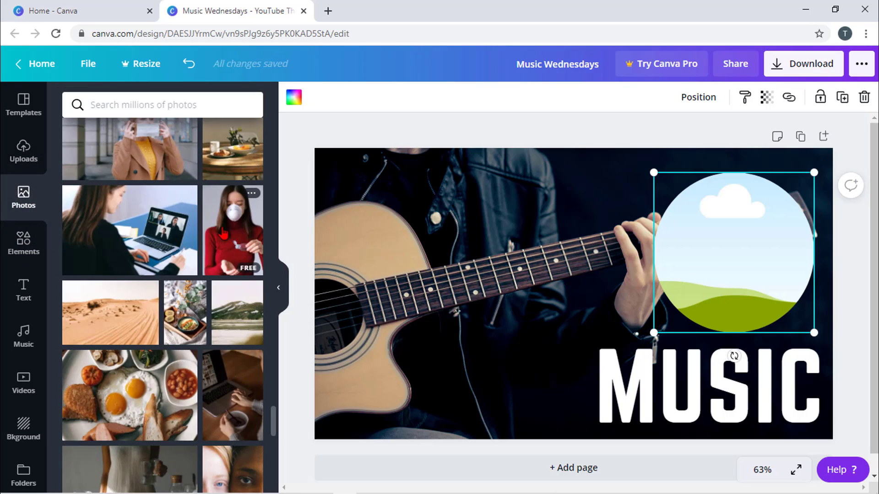
{"action": "left_click_drag", "start_coordinate": [223, 233], "coordinate": [685, 212]}
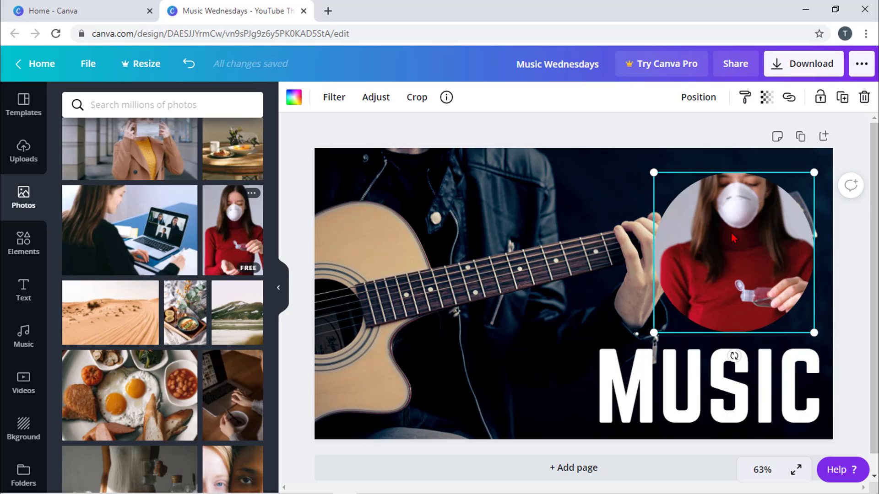
{"action": "left_click_drag", "start_coordinate": [734, 238], "coordinate": [739, 223]}
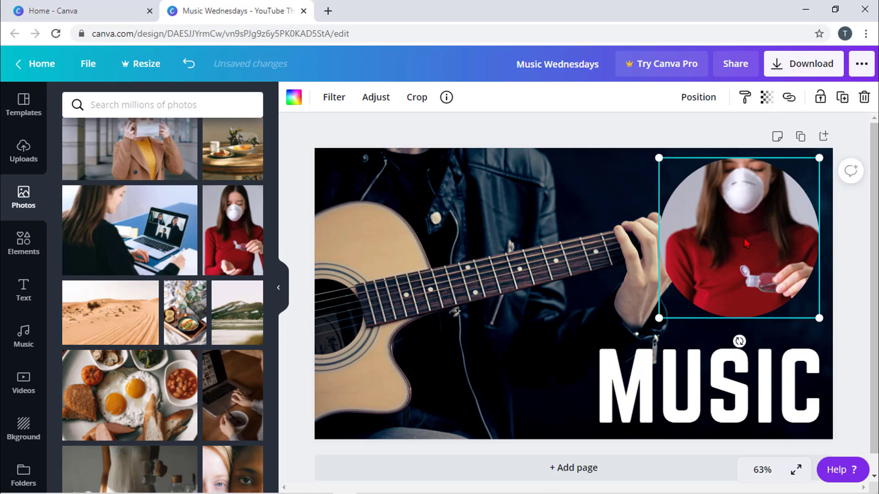
{"action": "left_click", "coordinate": [24, 242]}
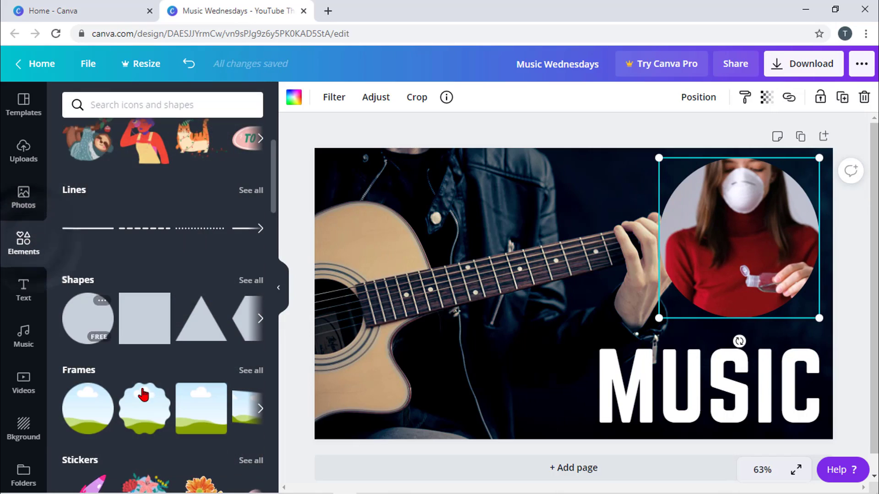
{"action": "left_click", "coordinate": [259, 410]}
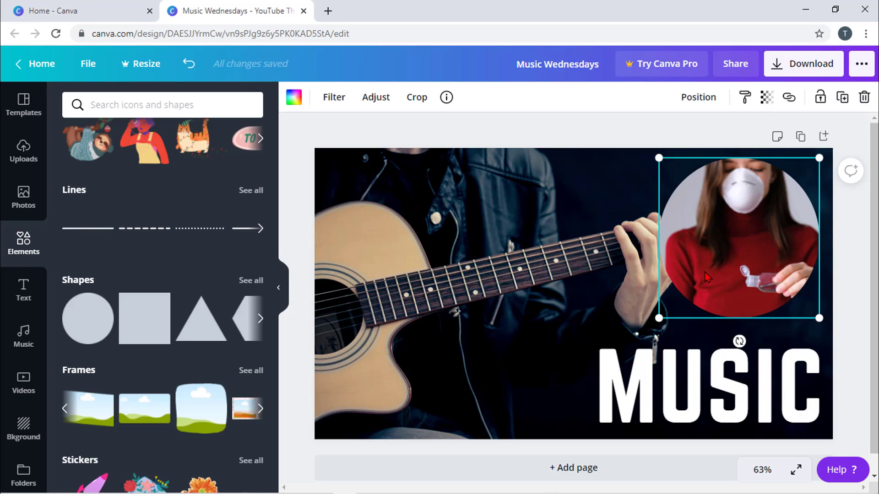
{"action": "key", "text": "Delete"}
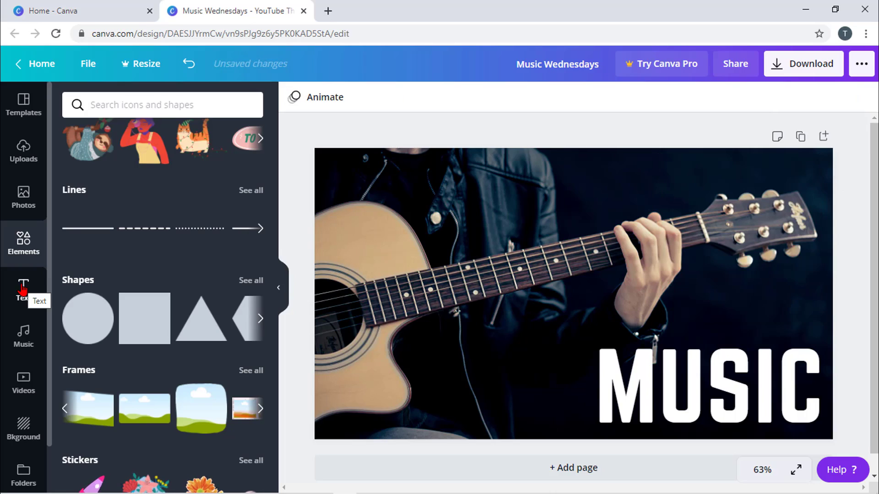
- Add the GAME ON text template, shrink it to size 102 and move it onto the guitar body
{"action": "left_click", "coordinate": [23, 287]}
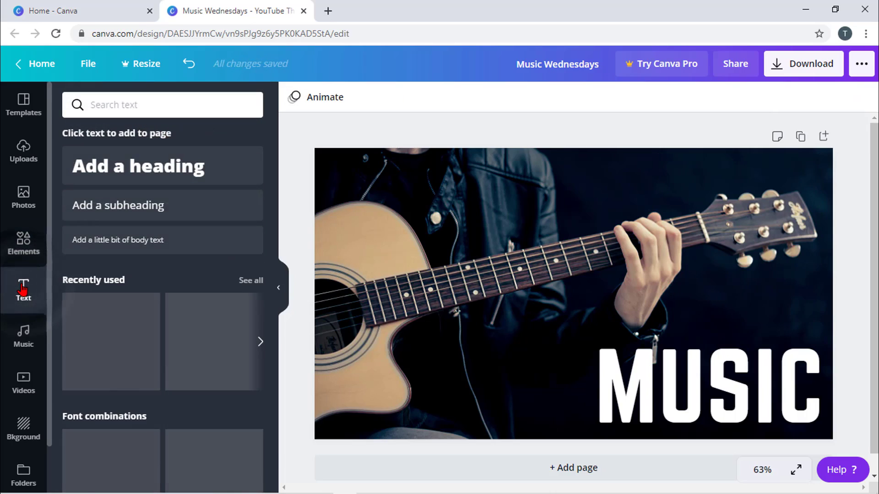
{"action": "scroll", "coordinate": [190, 260], "scroll_direction": "down", "scroll_amount": 10}
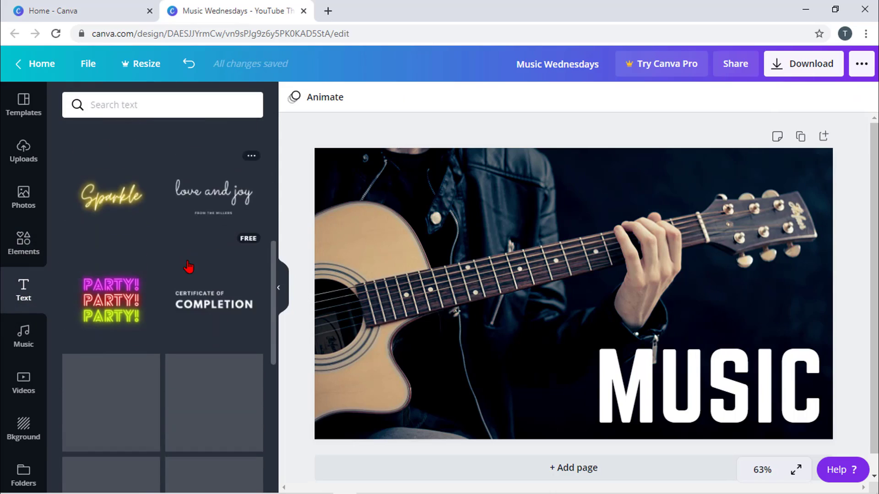
{"action": "scroll", "coordinate": [188, 263], "scroll_direction": "down", "scroll_amount": 3}
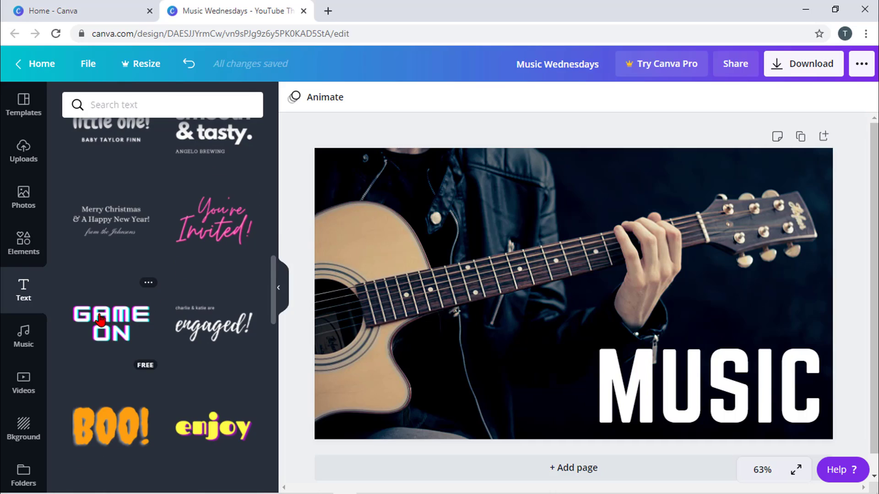
{"action": "left_click_drag", "start_coordinate": [100, 319], "coordinate": [374, 232]}
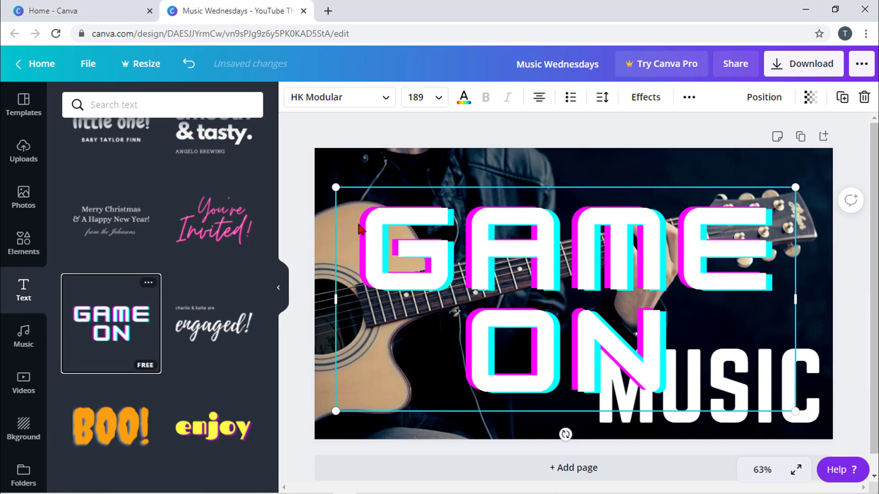
{"action": "left_click_drag", "start_coordinate": [334, 188], "coordinate": [545, 291]}
{"action": "left_click_drag", "start_coordinate": [625, 319], "coordinate": [452, 249]}
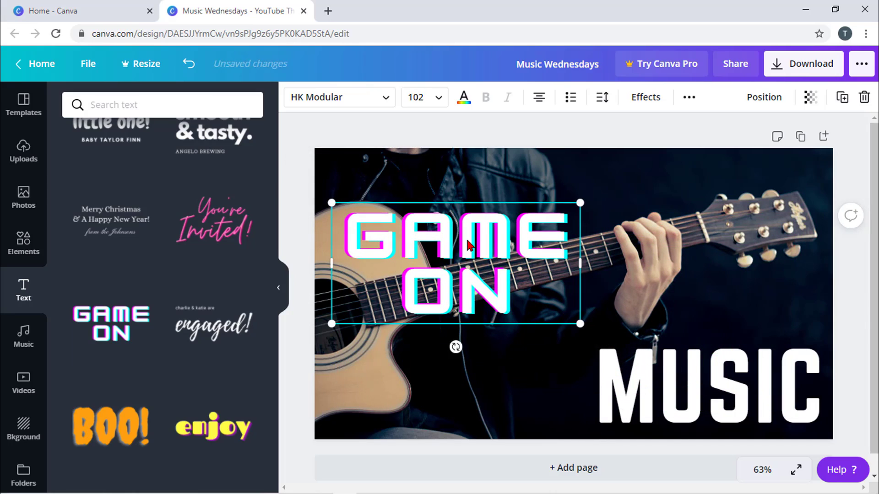
- Delete letters from the GAME ON text, then remove the text box
{"action": "double_click", "coordinate": [469, 246]}
{"action": "left_click", "coordinate": [467, 240]}
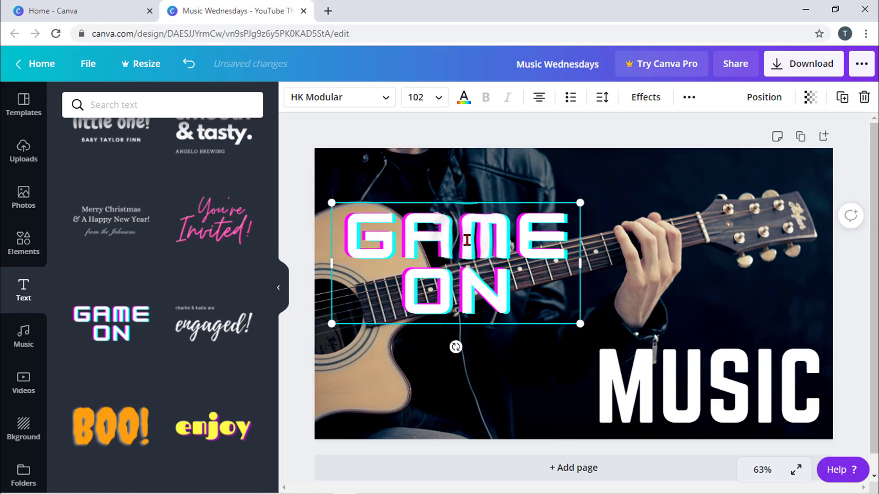
{"action": "key", "text": "BackSpace"}
{"action": "key", "text": "BackSpace"}
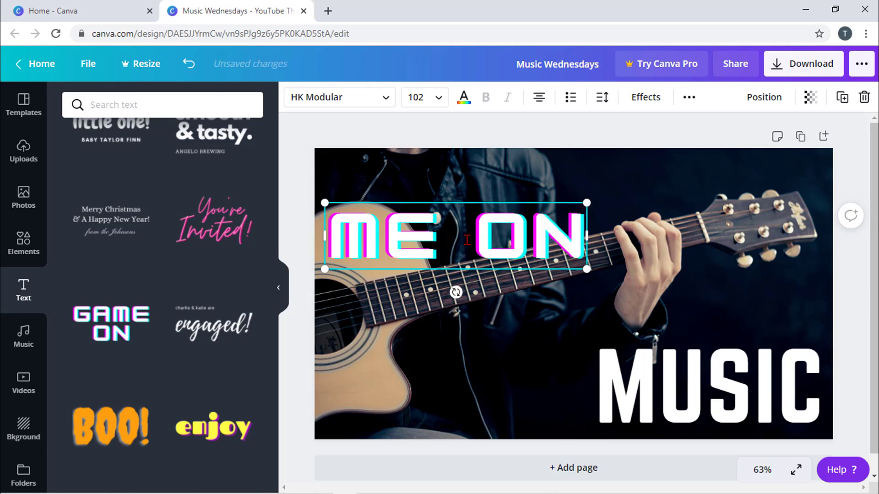
{"action": "key", "text": "Escape"}
{"action": "key", "text": "Delete"}
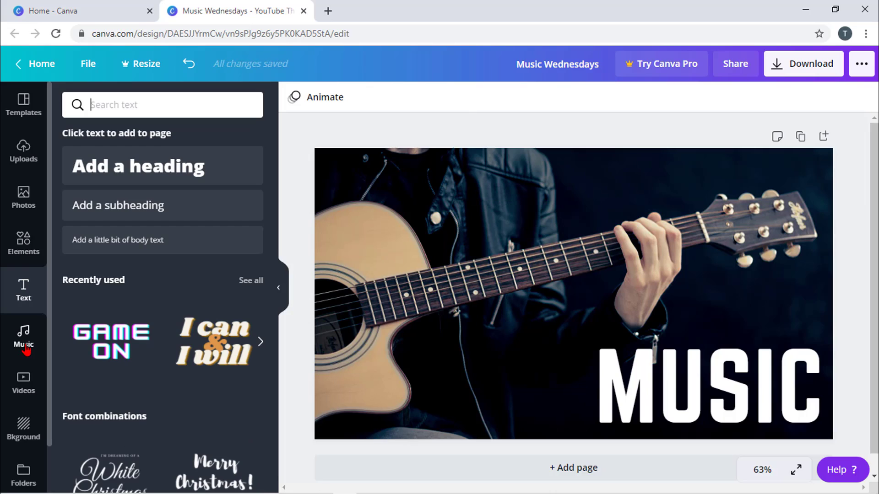
- Turn the page background solid green from the Backgrounds library
{"action": "left_click", "coordinate": [24, 337]}
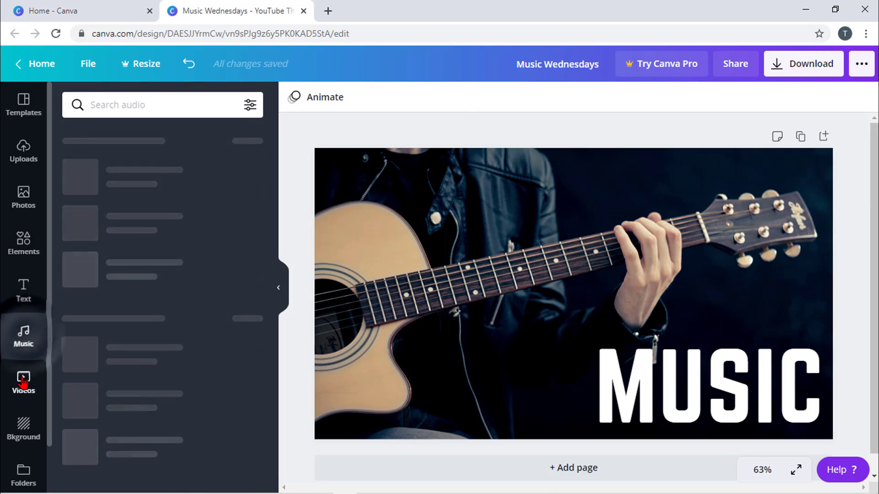
{"action": "left_click", "coordinate": [24, 381]}
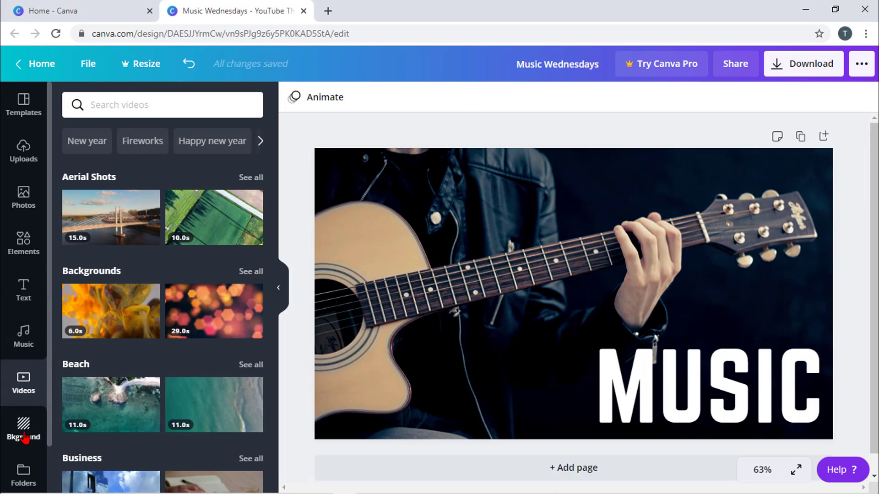
{"action": "left_click", "coordinate": [23, 430]}
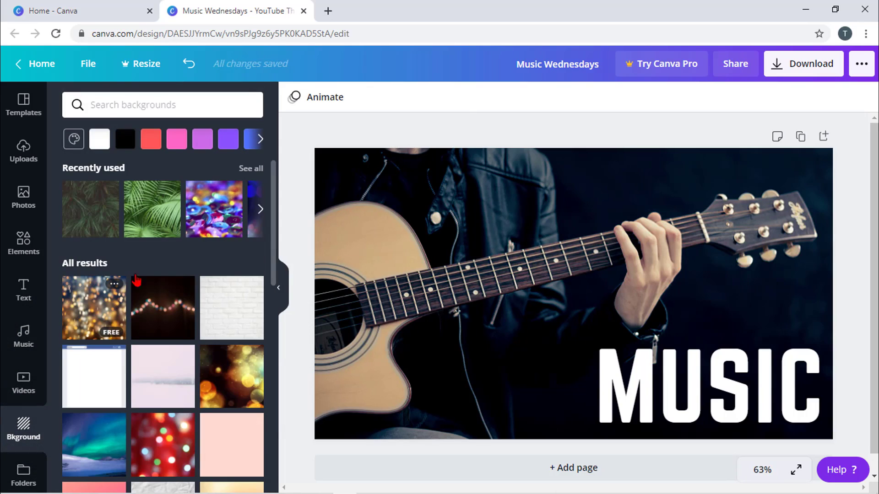
{"action": "left_click", "coordinate": [262, 142]}
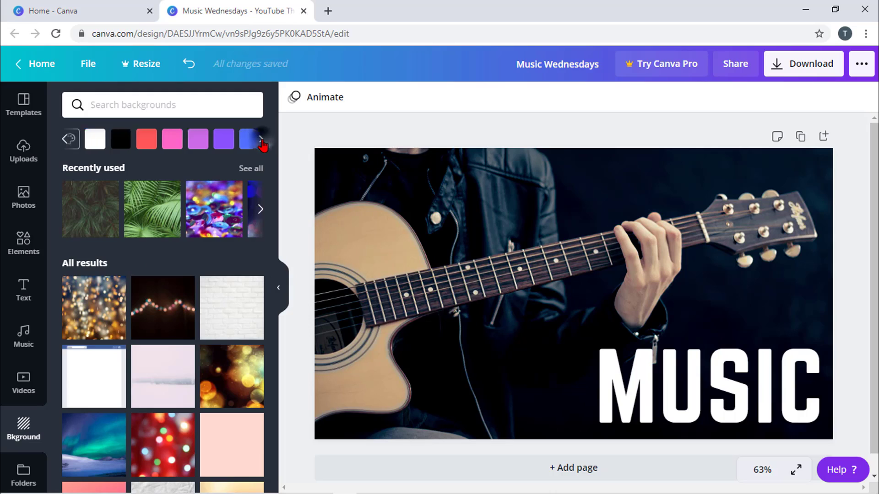
{"action": "left_click", "coordinate": [150, 143]}
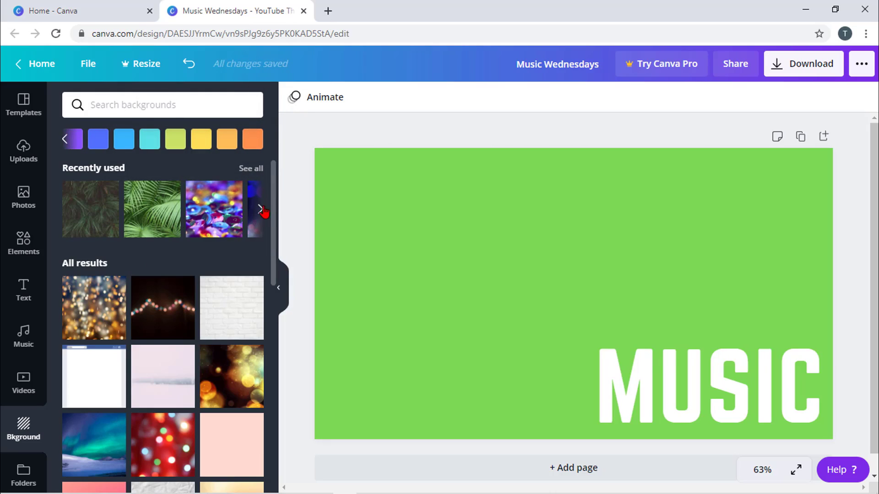
- Set the sparkler bokeh photo as the page background
{"action": "left_click", "coordinate": [260, 211]}
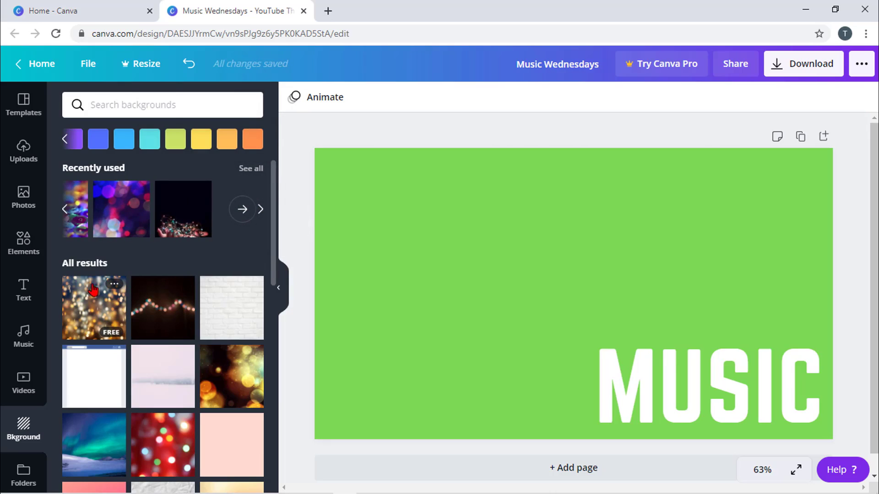
{"action": "scroll", "coordinate": [93, 289], "scroll_direction": "down", "scroll_amount": 1}
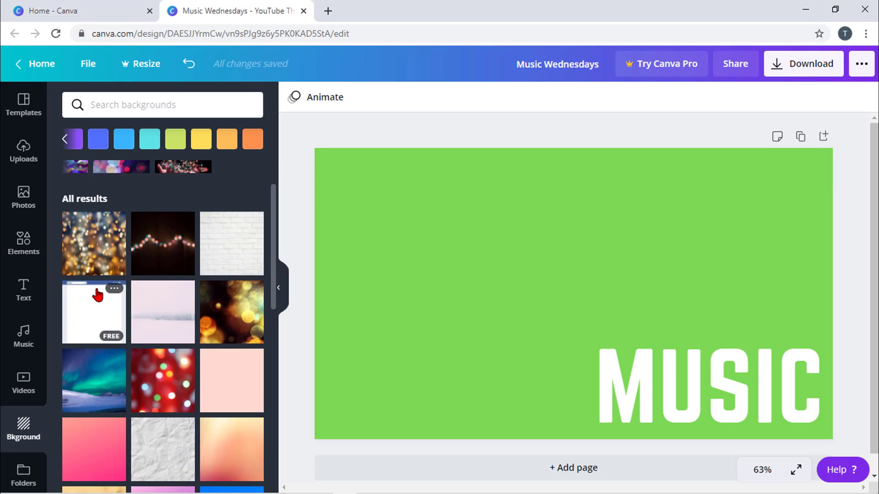
{"action": "scroll", "coordinate": [98, 295], "scroll_direction": "down", "scroll_amount": 10}
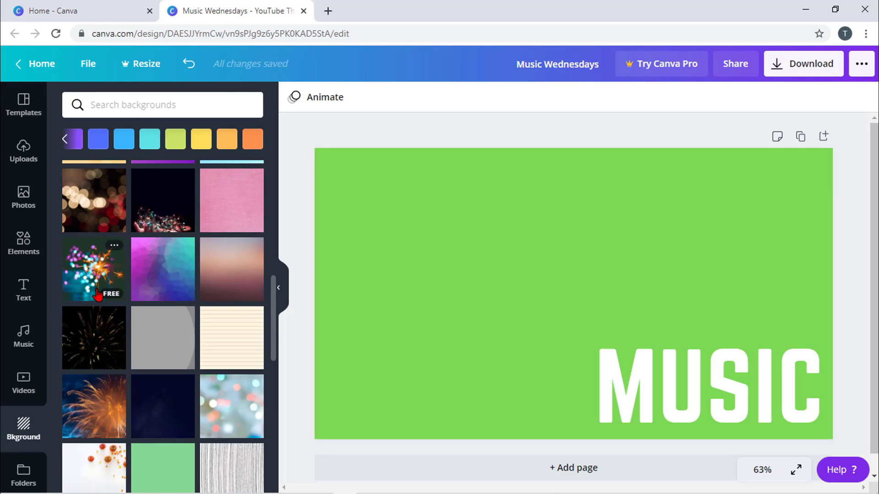
{"action": "left_click", "coordinate": [97, 295]}
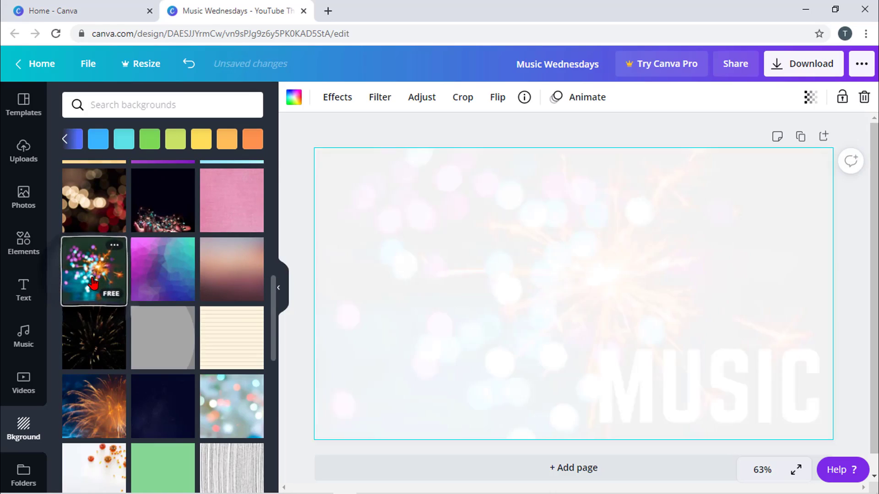
{"action": "scroll", "coordinate": [91, 287], "scroll_direction": "down", "scroll_amount": 4}
- Search backgrounds for 'bl', clear the search, and pick the dark fairy-lights photo
{"action": "left_click", "coordinate": [176, 102]}
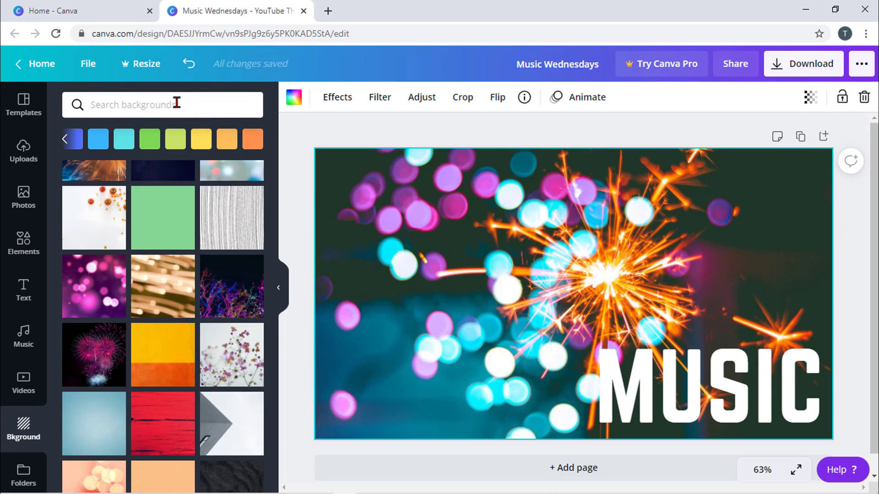
{"action": "type", "text": "blue"}
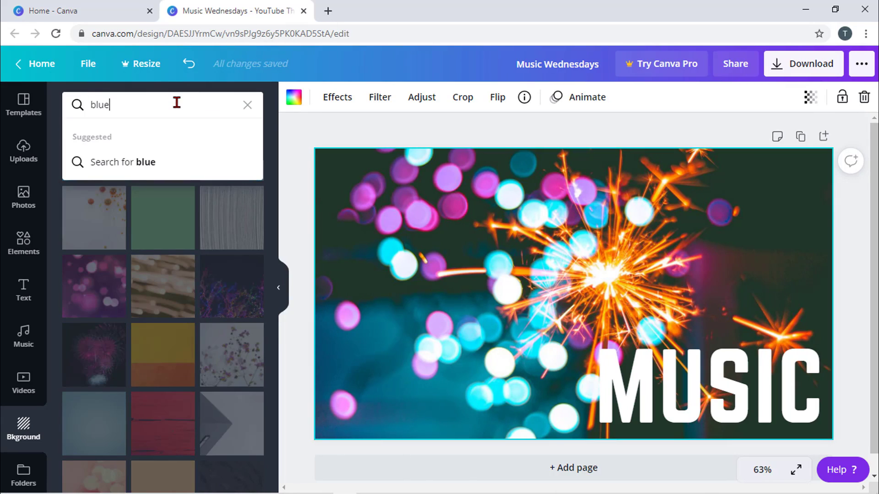
{"action": "key", "text": "Return"}
{"action": "scroll", "coordinate": [155, 213], "scroll_direction": "down", "scroll_amount": 10}
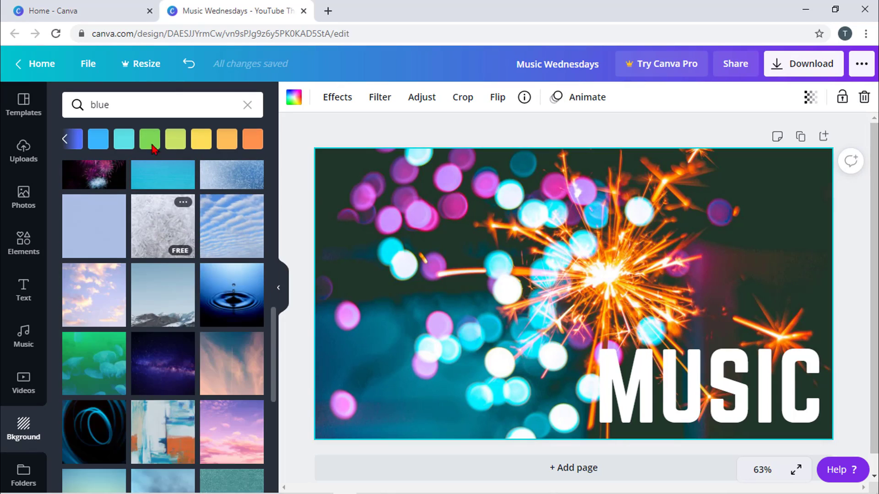
{"action": "left_click", "coordinate": [247, 105]}
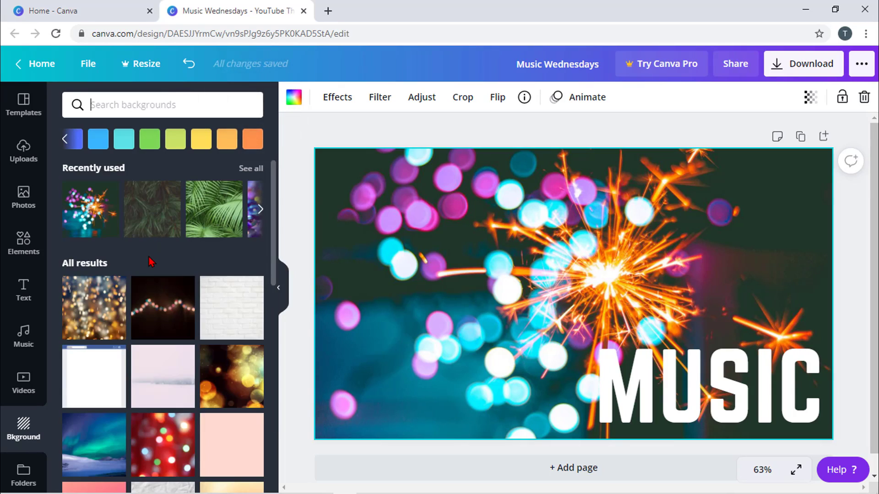
{"action": "scroll", "coordinate": [149, 261], "scroll_direction": "down", "scroll_amount": 3}
{"action": "left_click", "coordinate": [152, 292]}
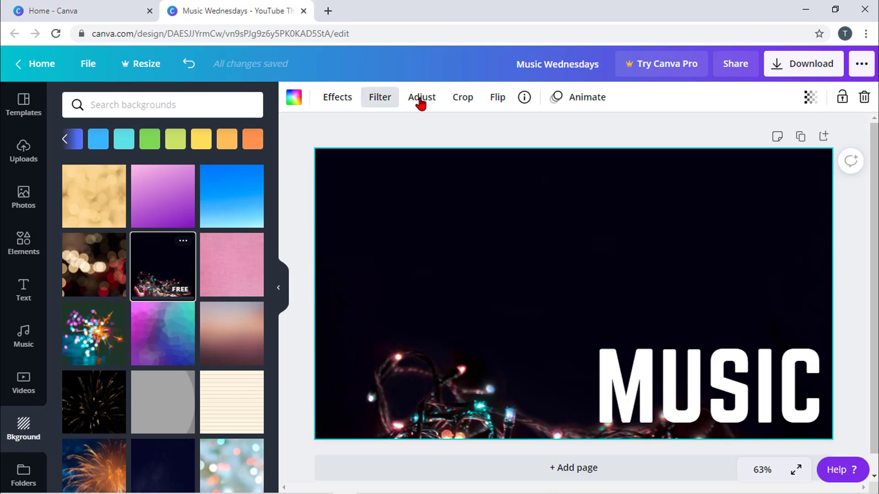
- Apply the Solar filter to the fairy-lights background
{"action": "left_click", "coordinate": [345, 103]}
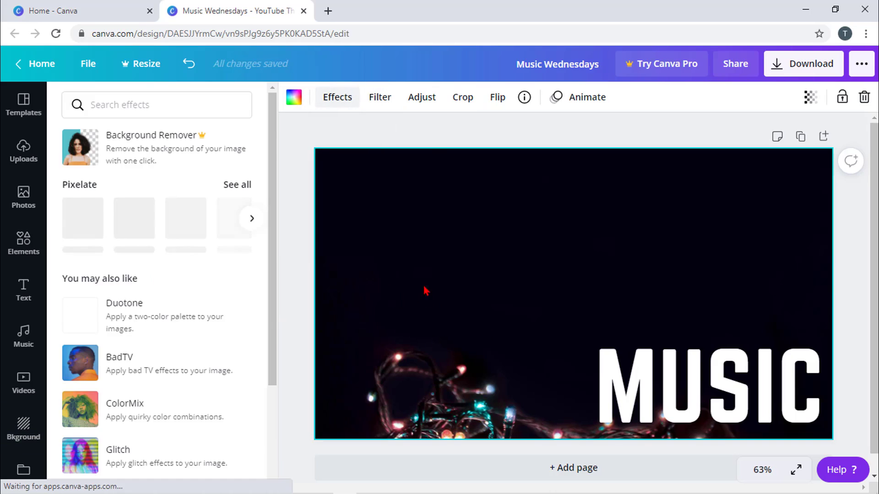
{"action": "scroll", "coordinate": [157, 299], "scroll_direction": "down", "scroll_amount": 3}
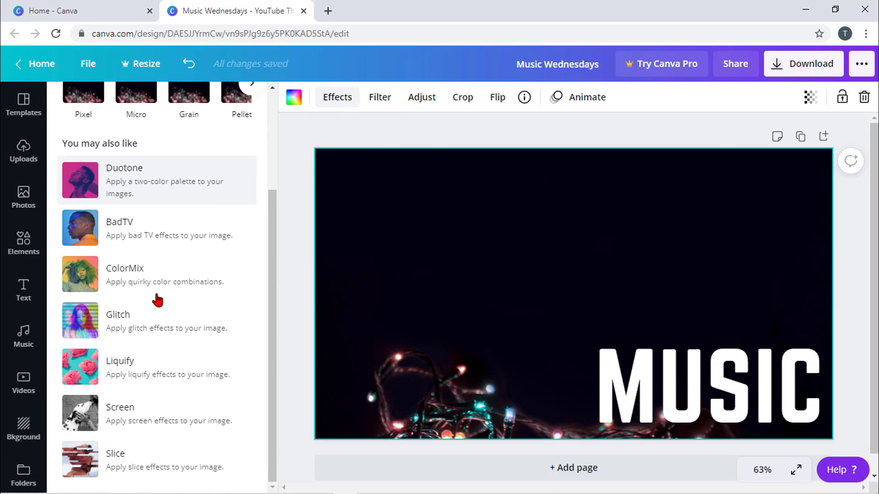
{"action": "scroll", "coordinate": [153, 281], "scroll_direction": "up", "scroll_amount": 3}
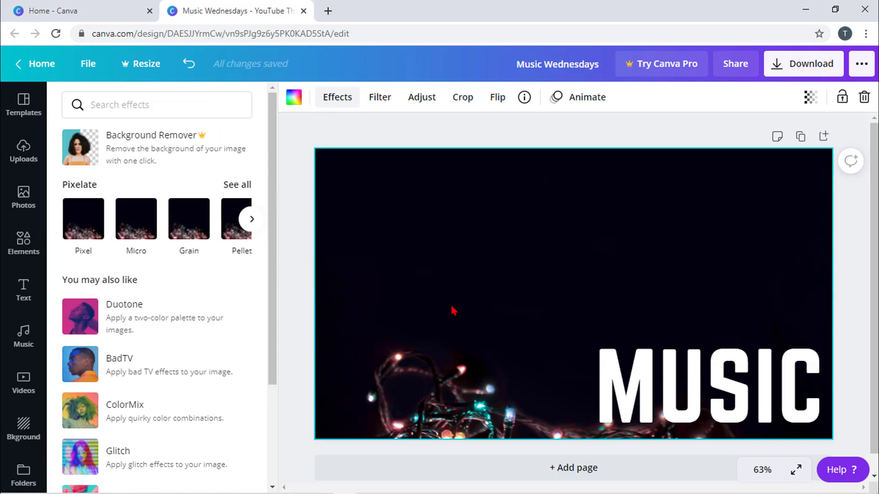
{"action": "left_click", "coordinate": [380, 98]}
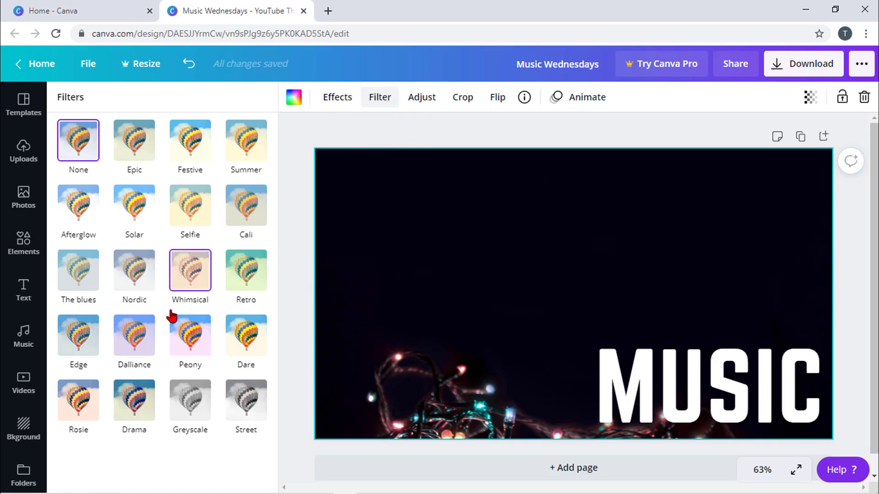
{"action": "left_click", "coordinate": [141, 221]}
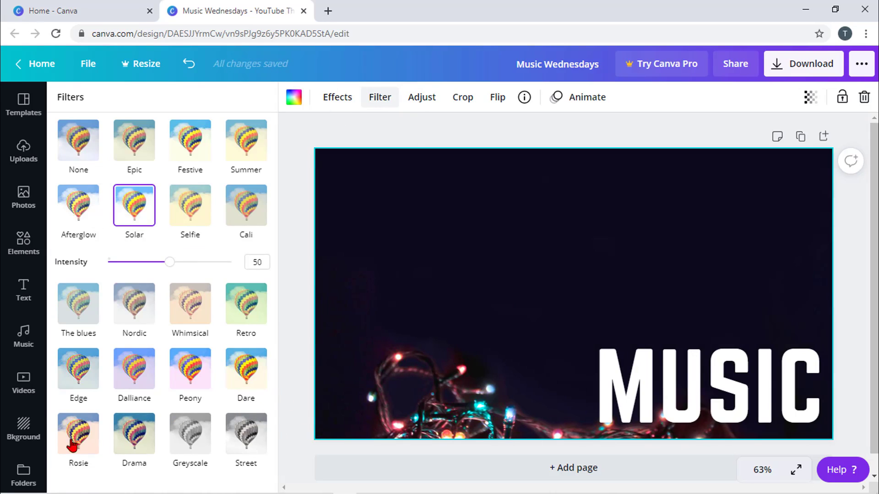
- Return to the Backgrounds library and expand the Recently used row
{"action": "left_click", "coordinate": [24, 440]}
{"action": "scroll", "coordinate": [183, 339], "scroll_direction": "down", "scroll_amount": 3}
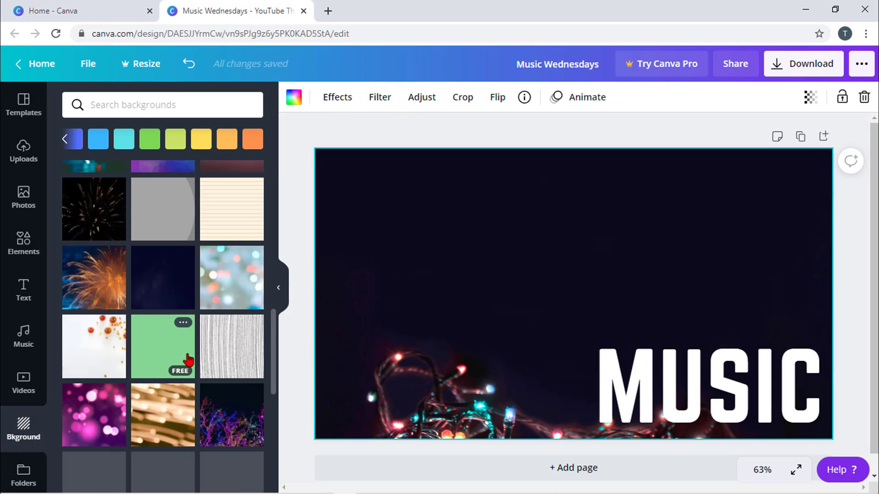
{"action": "scroll", "coordinate": [185, 352], "scroll_direction": "down", "scroll_amount": 3}
{"action": "scroll", "coordinate": [261, 221], "scroll_direction": "up", "scroll_amount": 10}
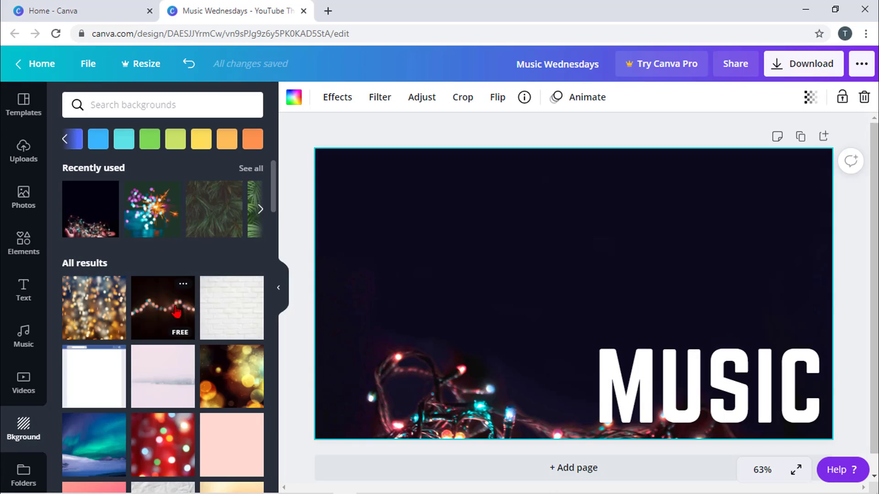
{"action": "left_click", "coordinate": [260, 210]}
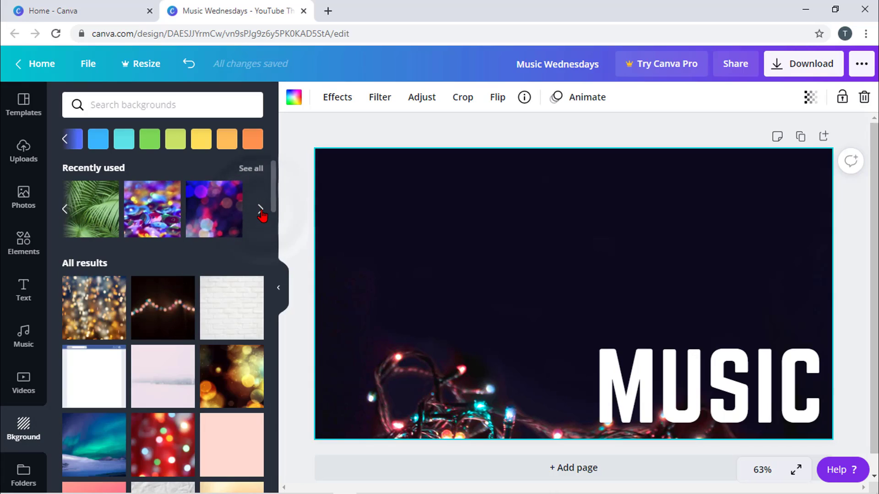
- Use the colourful sequins photo as background, trying Retro and Dalliance before applying Epic
{"action": "left_click", "coordinate": [154, 219]}
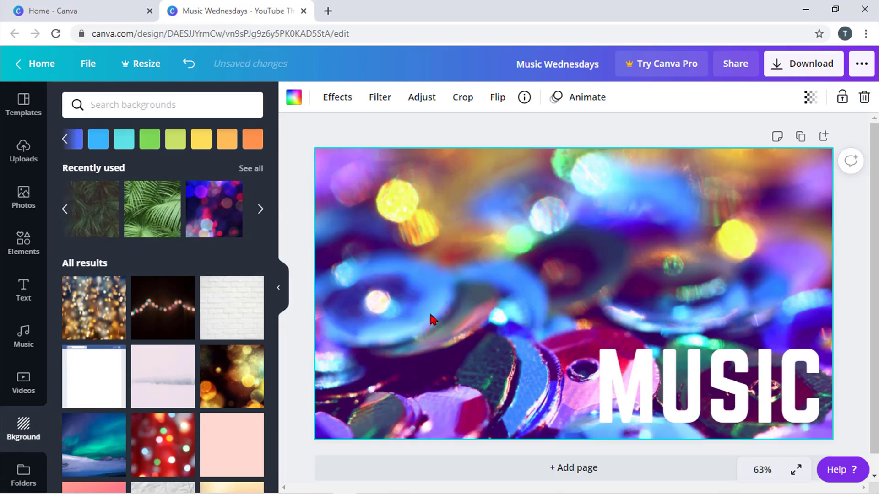
{"action": "left_click", "coordinate": [378, 98]}
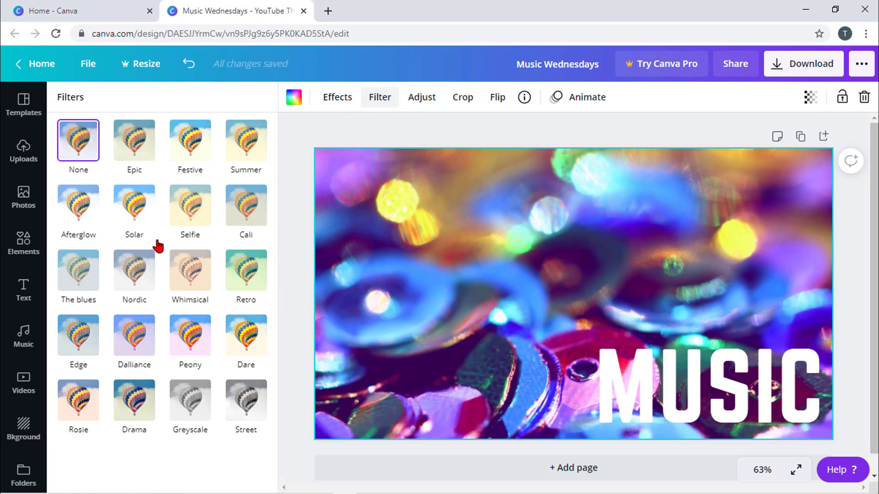
{"action": "left_click", "coordinate": [246, 273]}
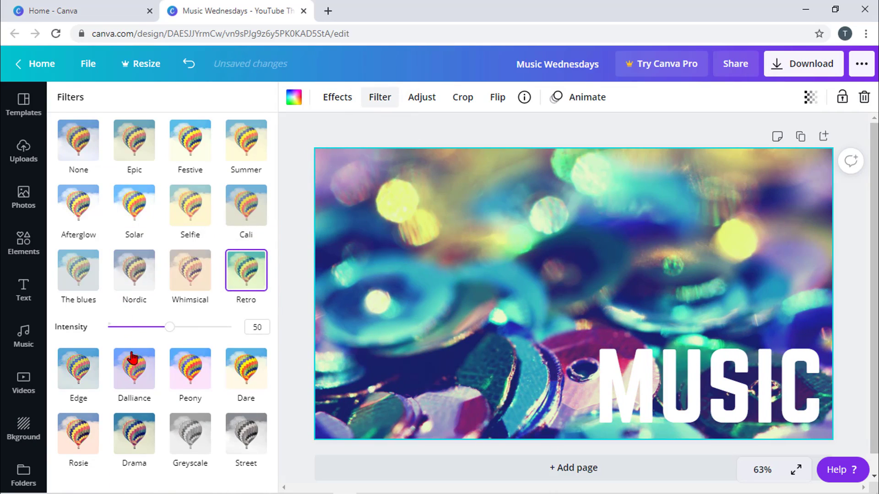
{"action": "left_click", "coordinate": [135, 371]}
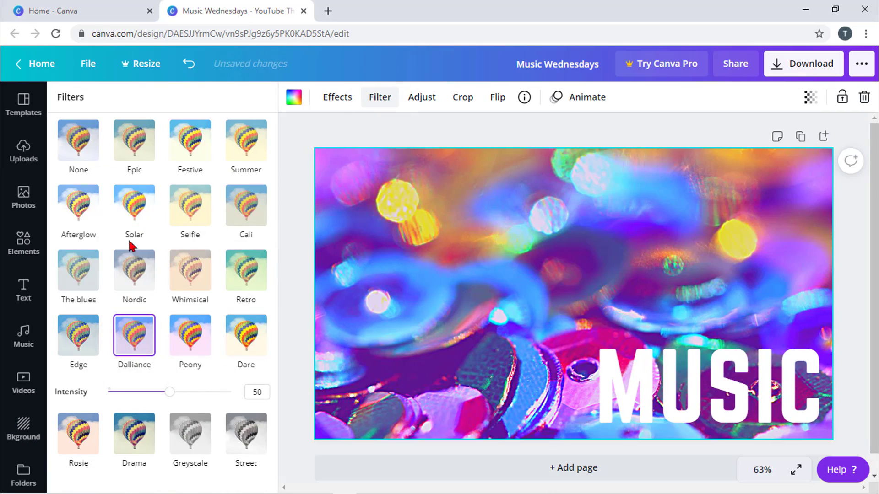
{"action": "left_click", "coordinate": [131, 164]}
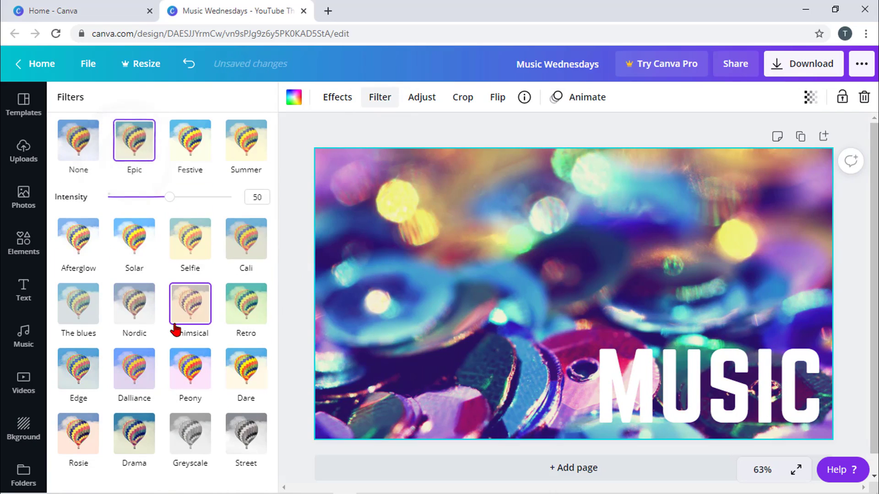
{"action": "left_click", "coordinate": [422, 105]}
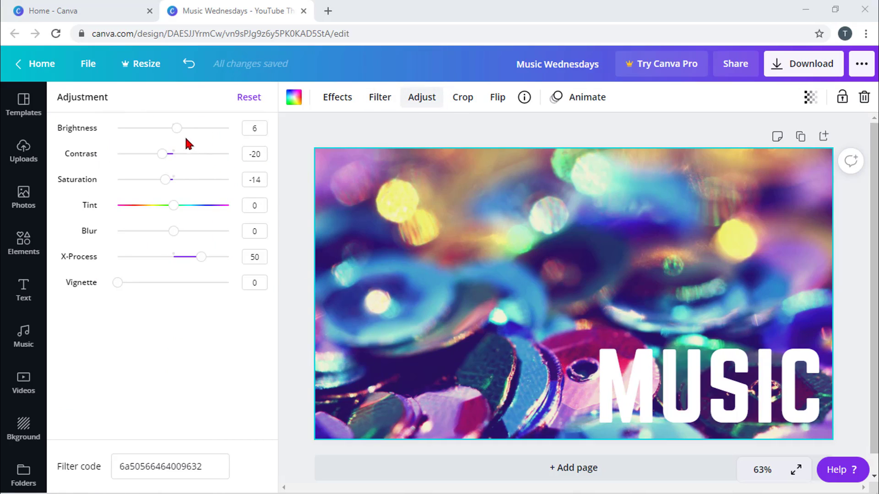
- Adjust the sequin photo to brightness 13, tint -21 and blur 2
{"action": "left_click_drag", "start_coordinate": [177, 129], "coordinate": [172, 183]}
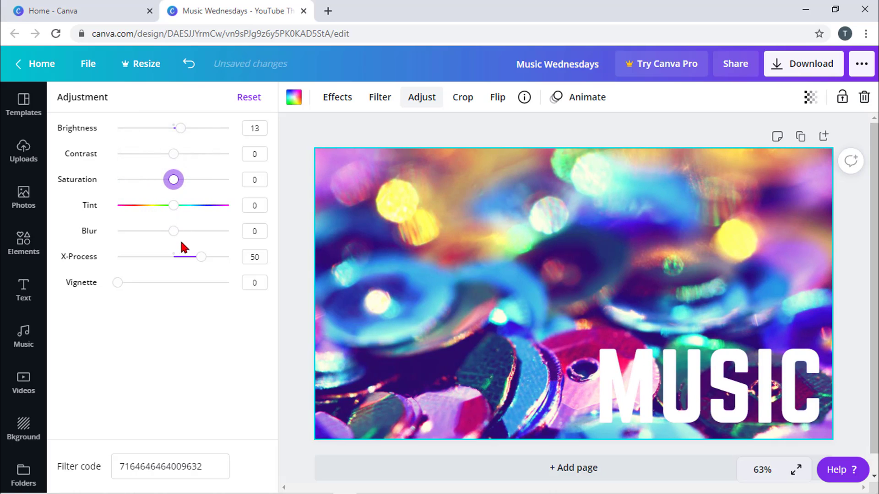
{"action": "left_click_drag", "start_coordinate": [176, 213], "coordinate": [162, 214]}
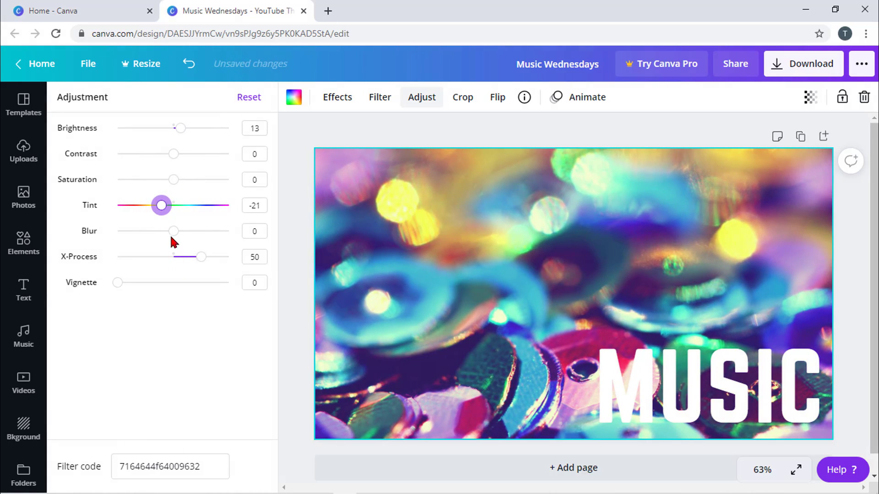
{"action": "left_click_drag", "start_coordinate": [172, 234], "coordinate": [192, 236]}
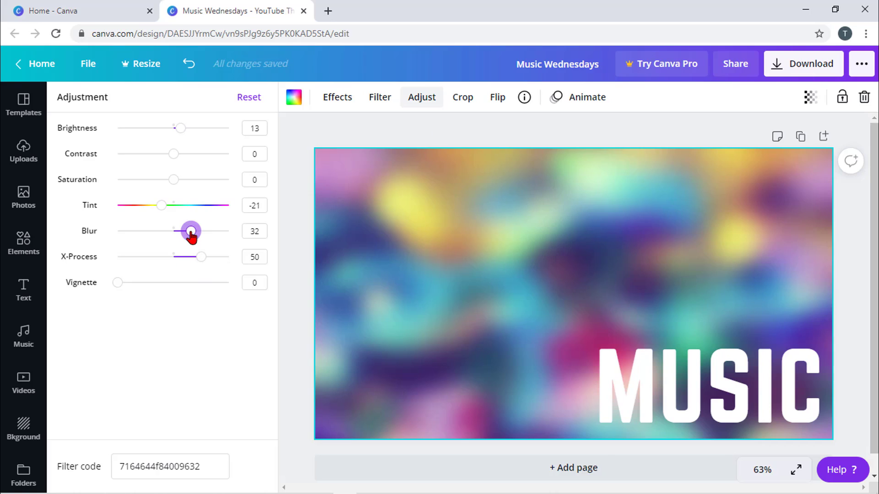
{"action": "left_click_drag", "start_coordinate": [191, 231], "coordinate": [174, 231]}
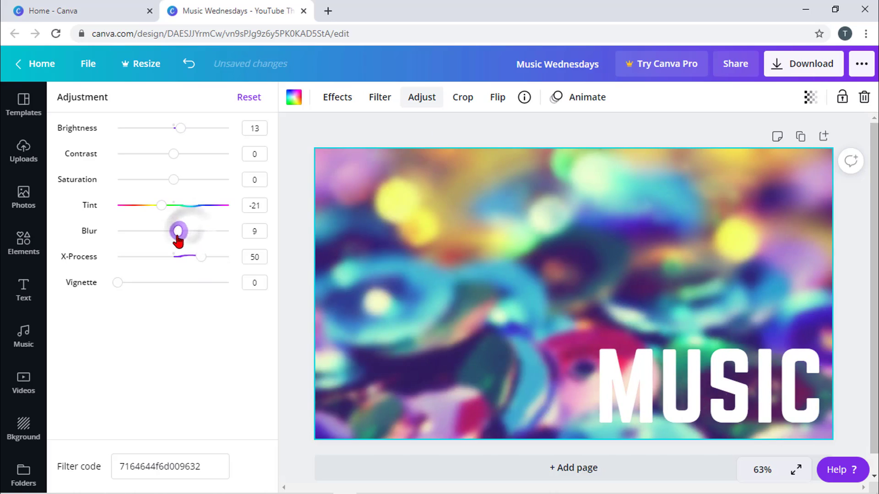
{"action": "left_click", "coordinate": [463, 97]}
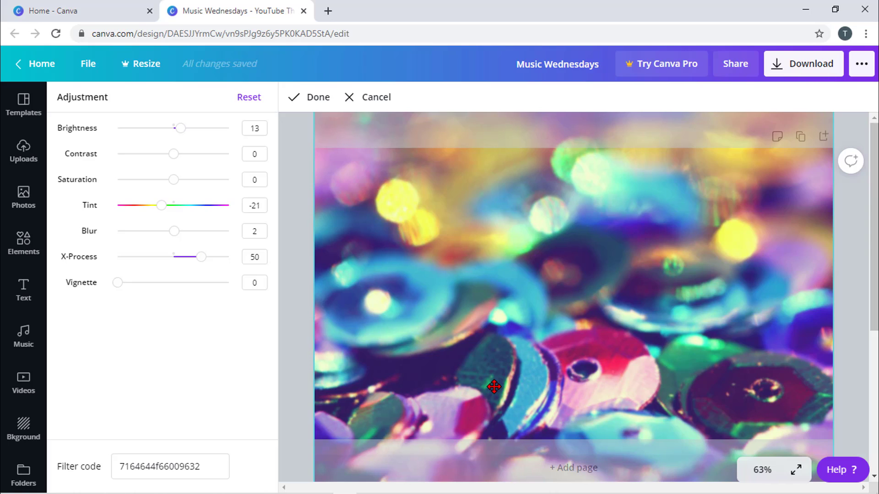
- Slide the sequin photo upward so yellow bokeh lights line the bottom, then confirm the crop
{"action": "left_click_drag", "start_coordinate": [495, 370], "coordinate": [497, 299]}
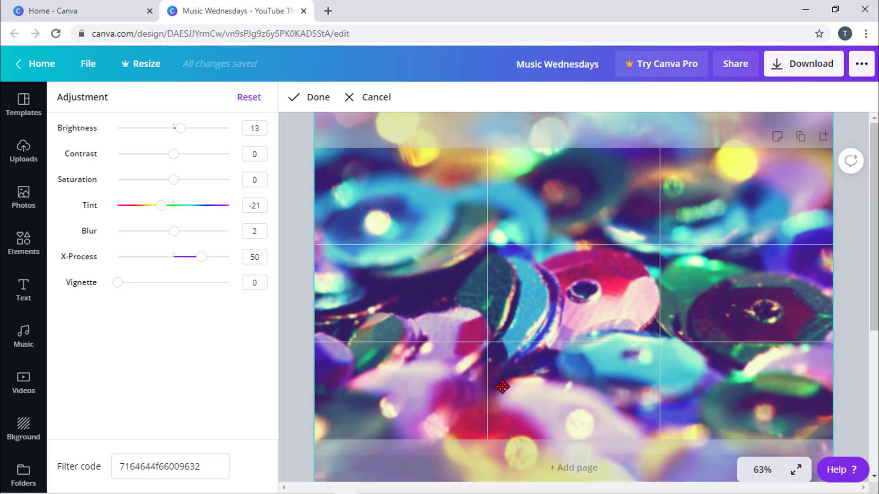
{"action": "left_click_drag", "start_coordinate": [502, 387], "coordinate": [501, 315]}
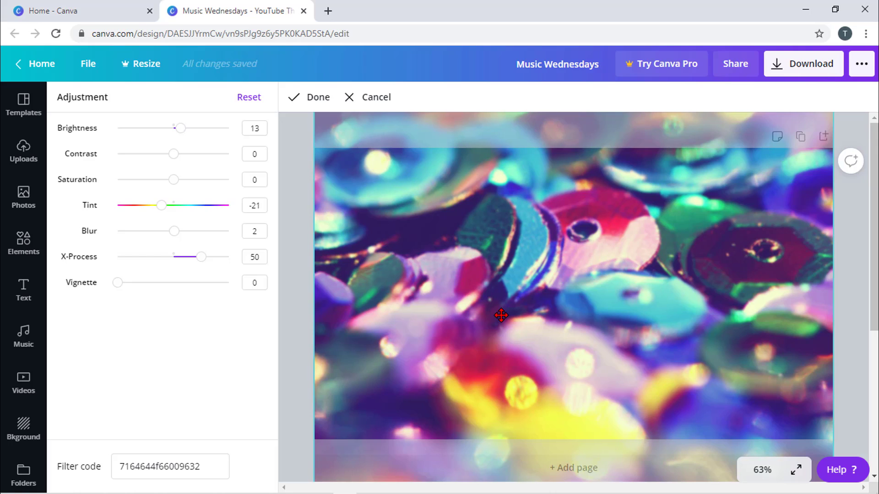
{"action": "mouse_move", "coordinate": [500, 339]}
{"action": "left_mouse_down"}
{"action": "mouse_move", "coordinate": [504, 248]}
{"action": "mouse_move", "coordinate": [504, 350]}
{"action": "left_mouse_up"}
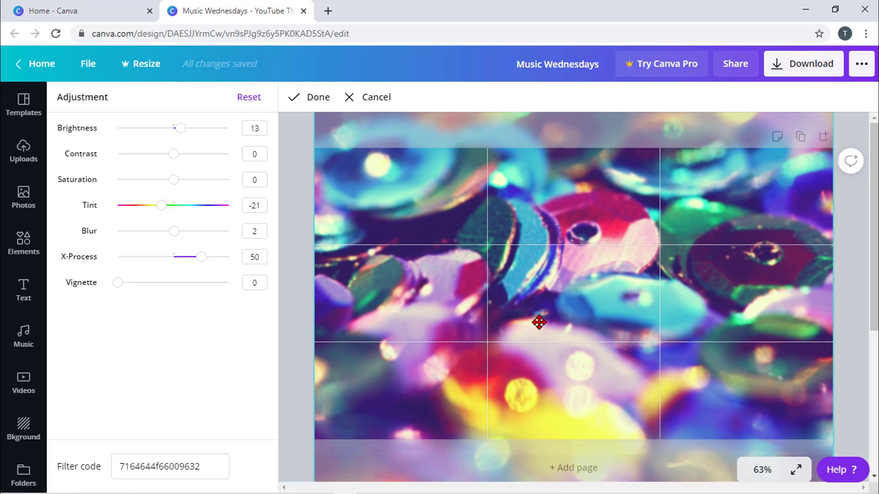
{"action": "left_click", "coordinate": [316, 107]}
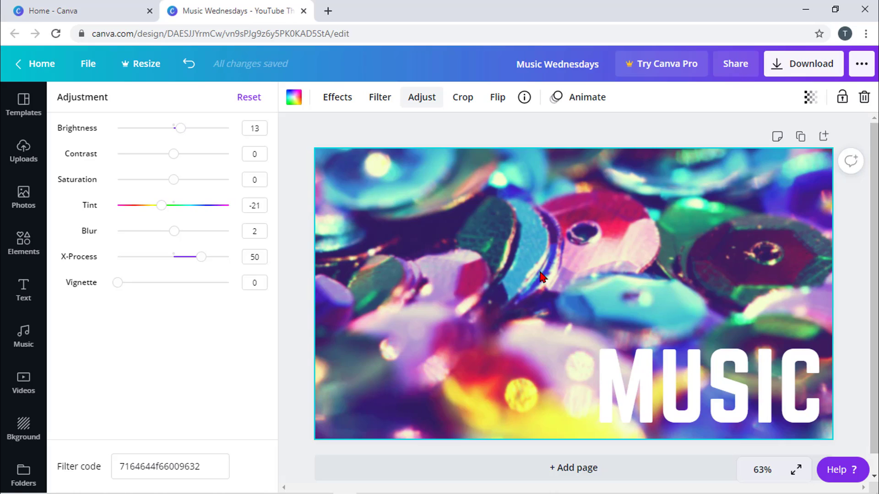
- Flip the sequin photo horizontally and vertically, then back to its original orientation, and show Backgrounds
{"action": "left_click", "coordinate": [498, 101]}
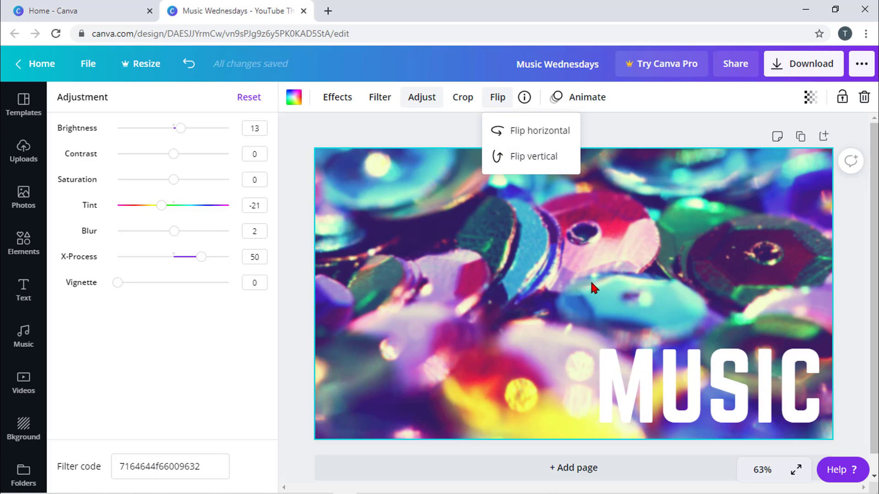
{"action": "left_click", "coordinate": [530, 136]}
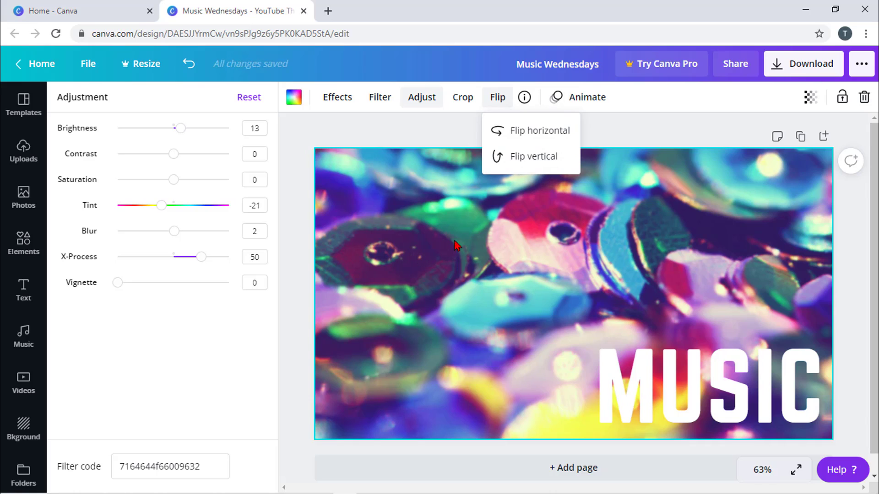
{"action": "left_click", "coordinate": [517, 133]}
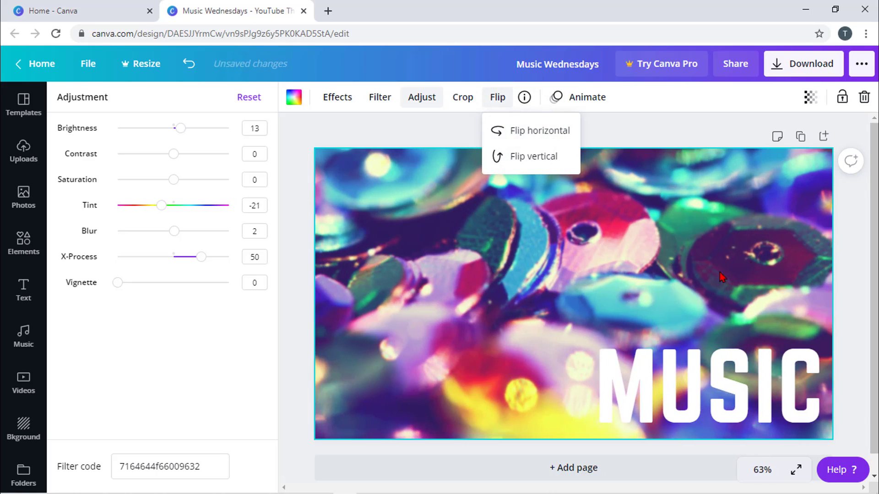
{"action": "left_click", "coordinate": [525, 158]}
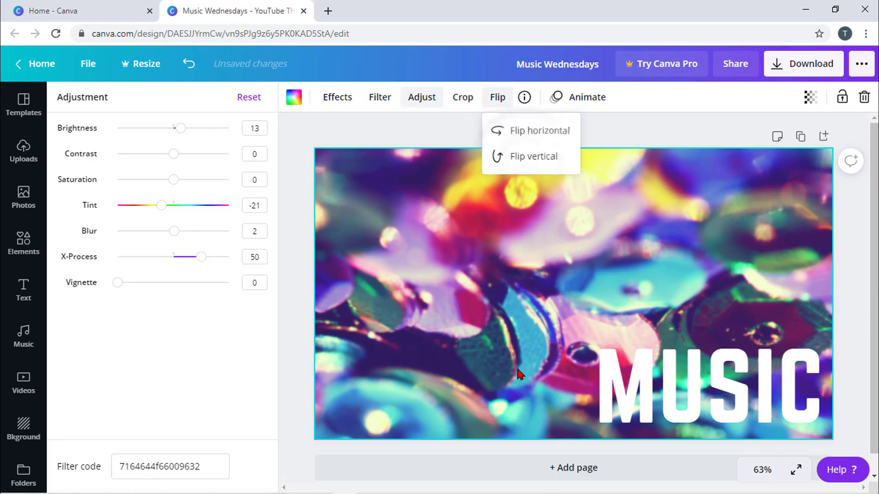
{"action": "left_click", "coordinate": [548, 167]}
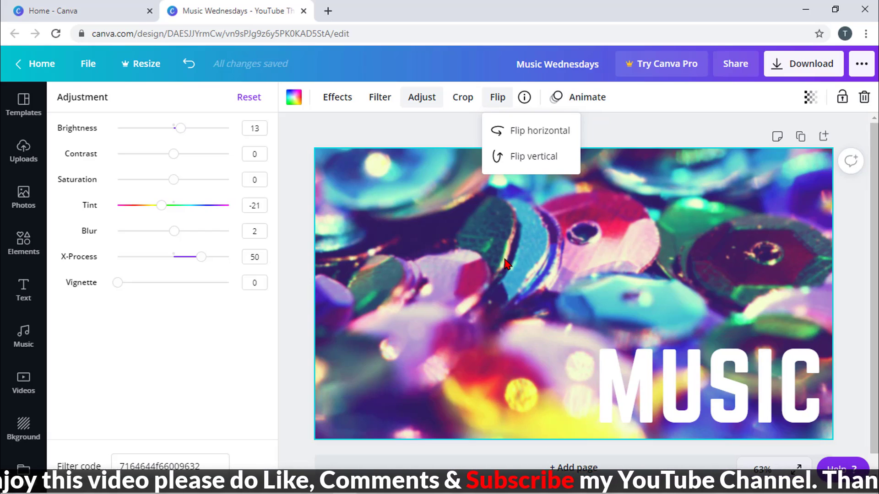
{"action": "left_click", "coordinate": [614, 217]}
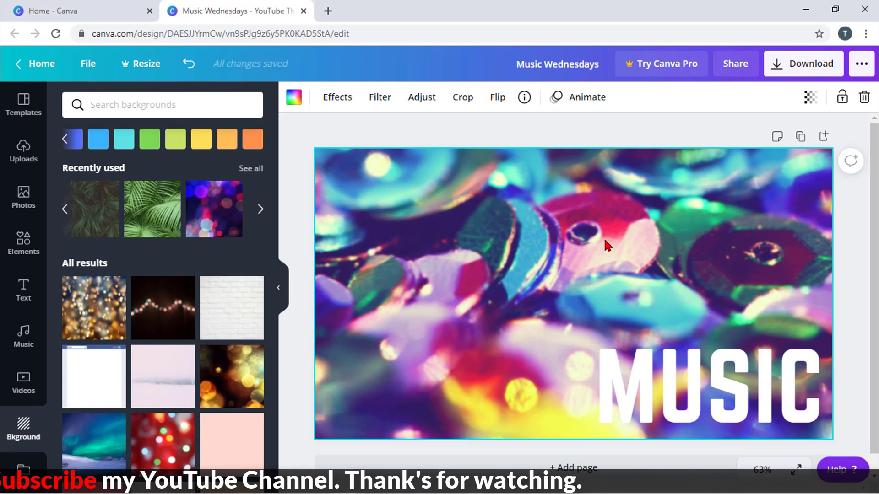
- Add a square shape from Elements and place it on the page's left side
{"action": "left_click", "coordinate": [25, 243]}
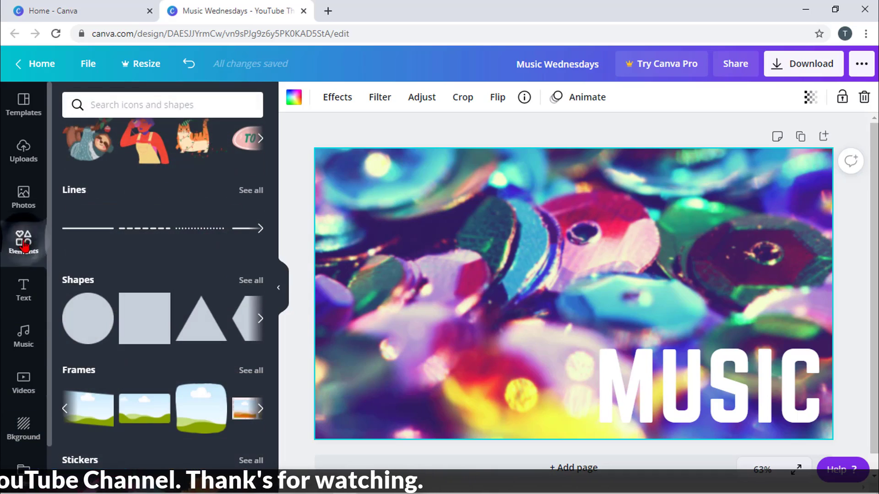
{"action": "left_click_drag", "start_coordinate": [137, 325], "coordinate": [398, 252]}
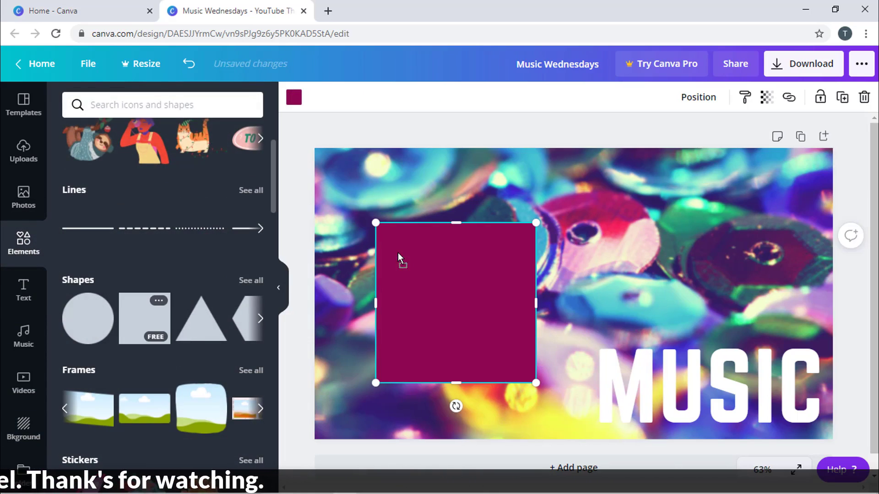
{"action": "left_click_drag", "start_coordinate": [476, 297], "coordinate": [426, 297]}
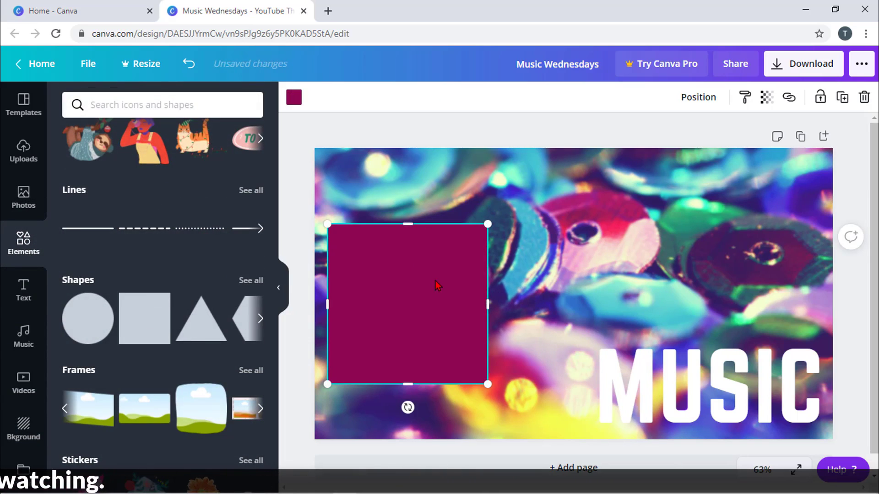
- Colour the square dark violet after trying red and light purple
{"action": "left_click", "coordinate": [295, 101]}
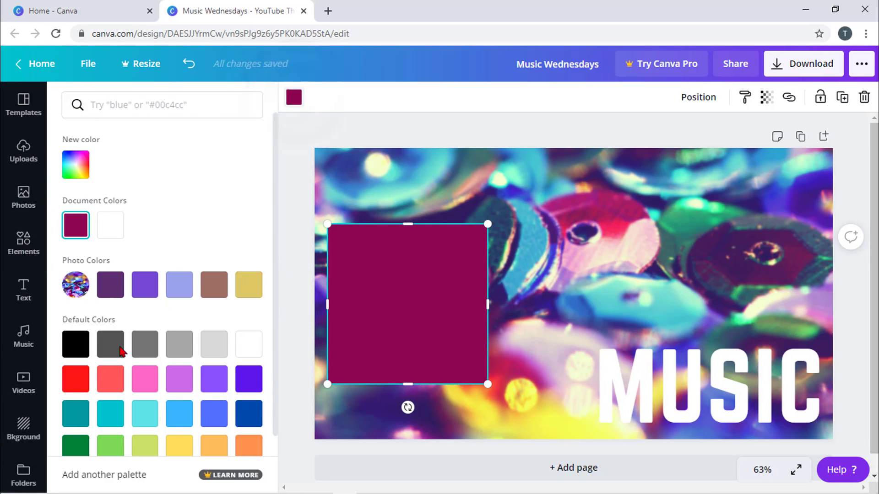
{"action": "left_click", "coordinate": [69, 385]}
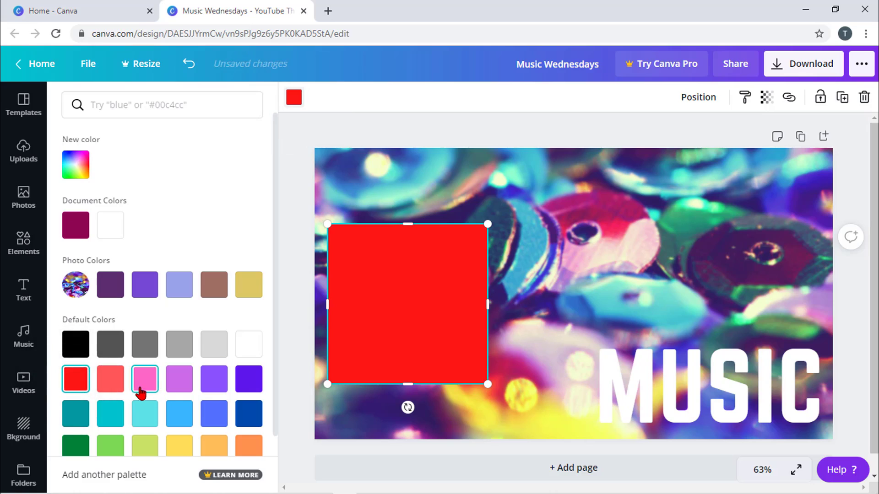
{"action": "left_click", "coordinate": [217, 385]}
{"action": "left_click", "coordinate": [249, 379]}
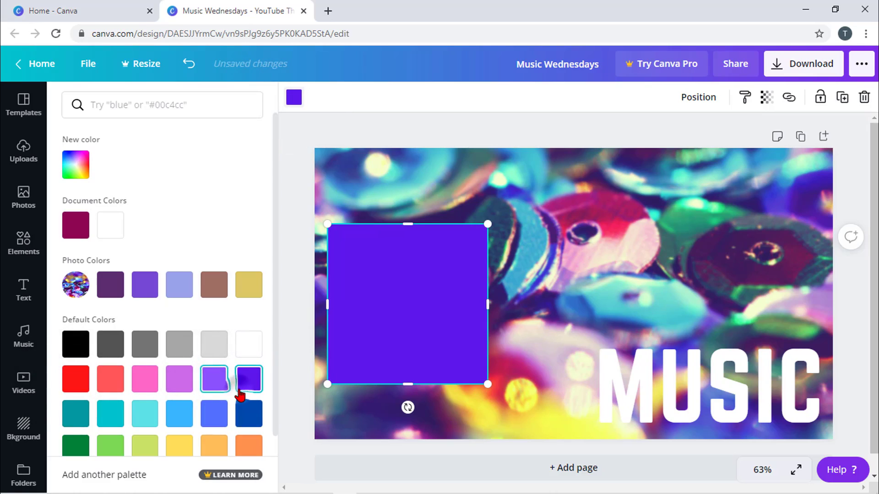
{"action": "left_click", "coordinate": [421, 313]}
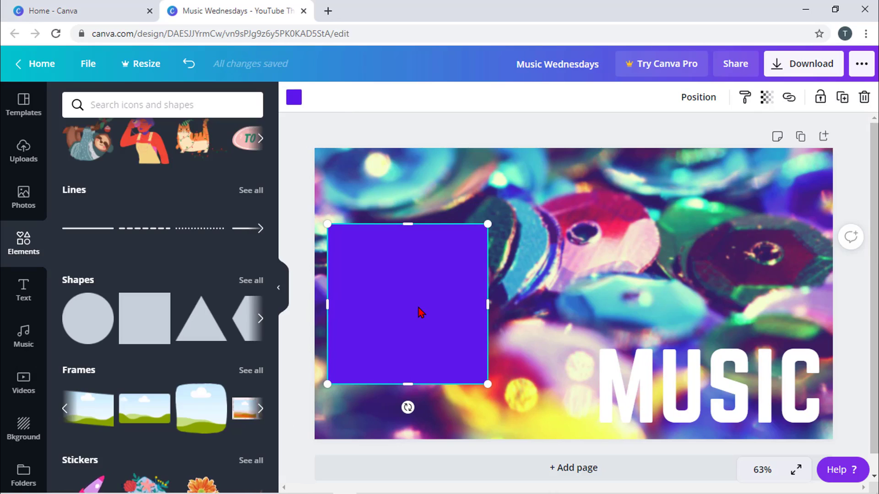
- Duplicate the violet square, offset the copy down-right over it, and colour it coral red
{"action": "left_click", "coordinate": [842, 99]}
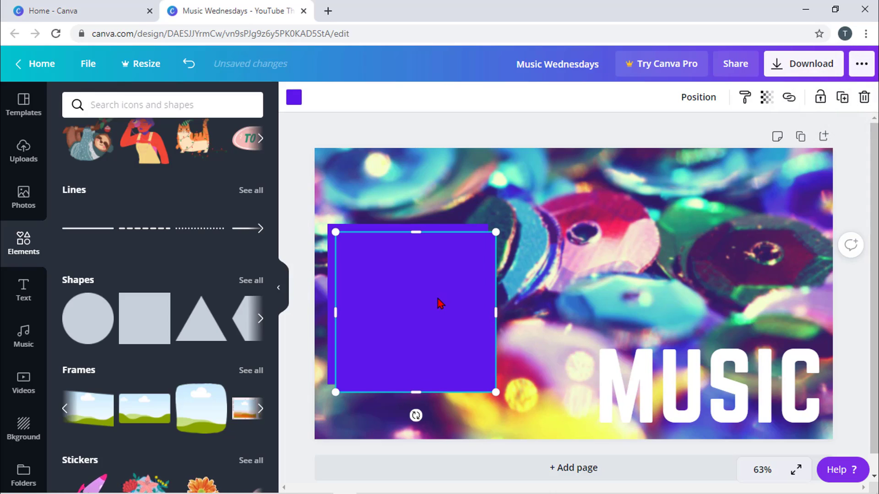
{"action": "left_click_drag", "start_coordinate": [436, 300], "coordinate": [504, 332]}
{"action": "left_click", "coordinate": [292, 97]}
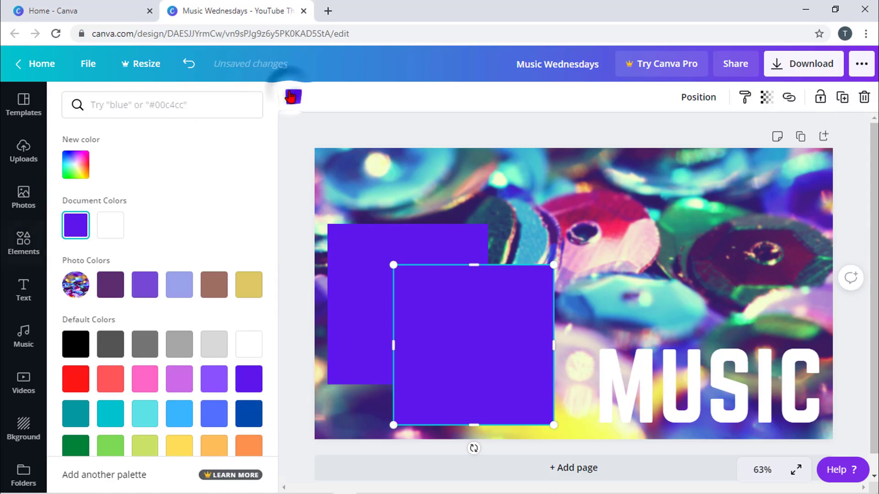
{"action": "left_click", "coordinate": [110, 379]}
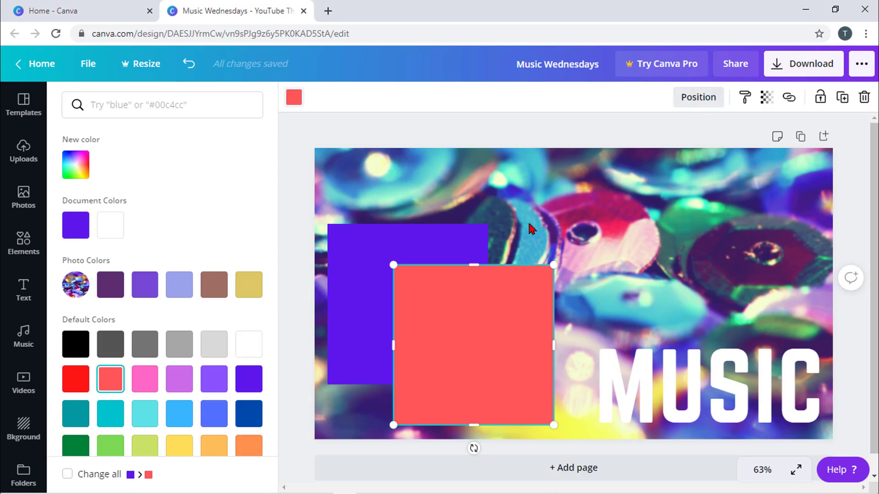
- Try aligning the red square to the page's top, bottom, middle, left, centre and right
{"action": "left_click", "coordinate": [702, 99]}
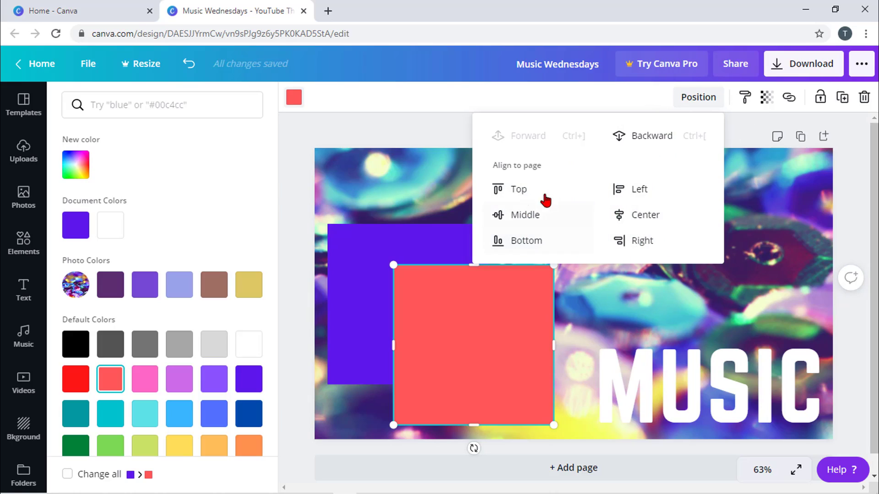
{"action": "left_click", "coordinate": [516, 190]}
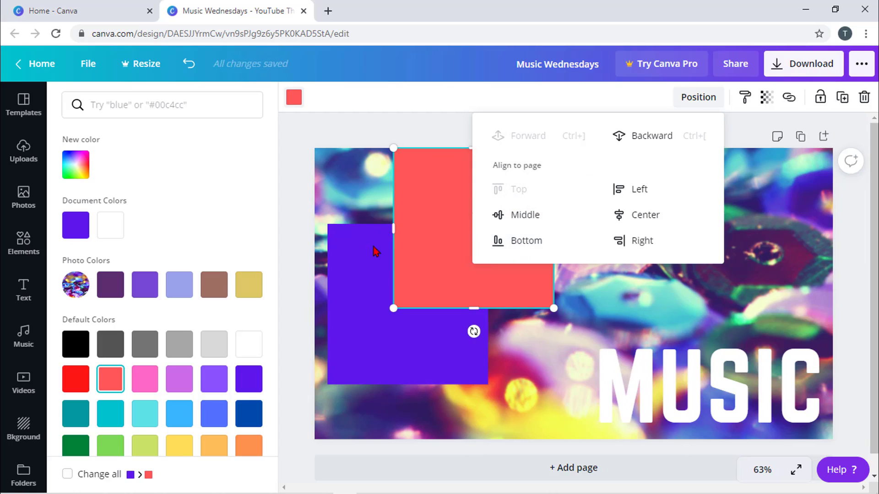
{"action": "left_click", "coordinate": [515, 242]}
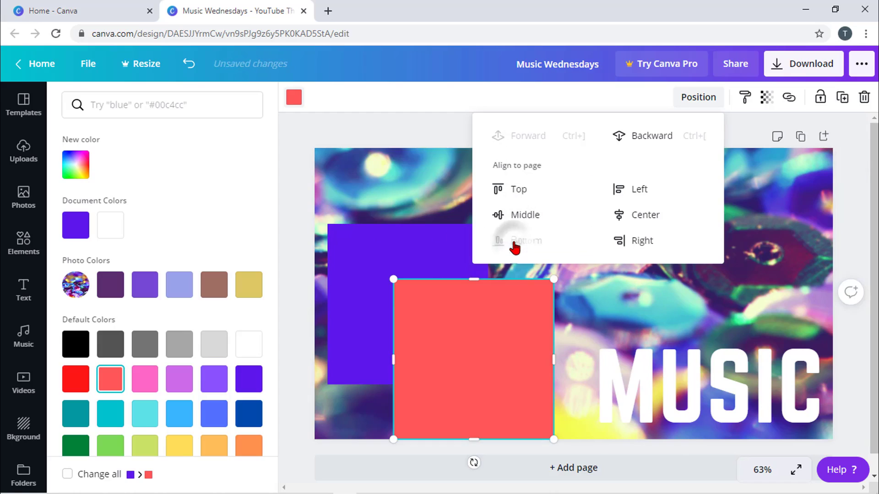
{"action": "left_click", "coordinate": [530, 218]}
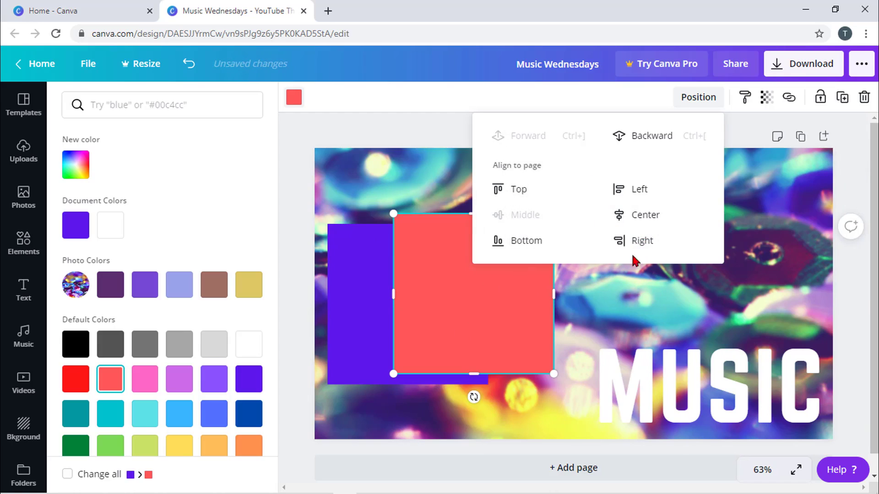
{"action": "left_click", "coordinate": [644, 193]}
{"action": "left_click", "coordinate": [641, 215]}
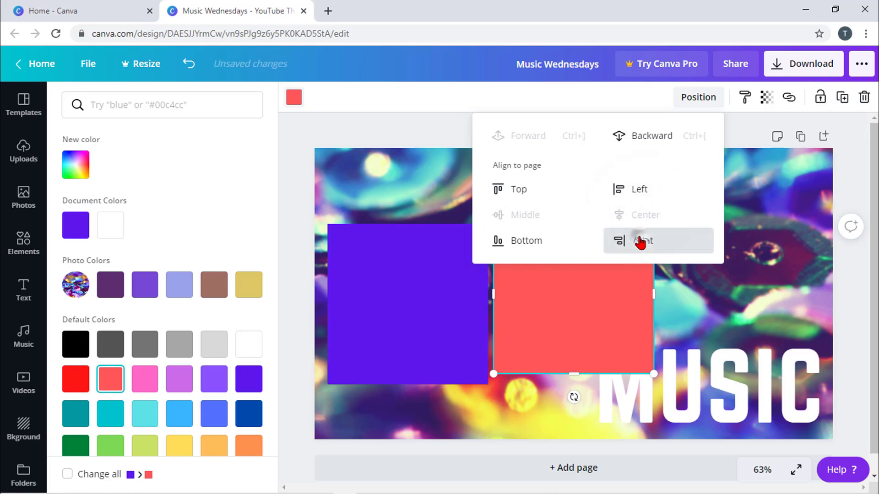
{"action": "left_click", "coordinate": [641, 242]}
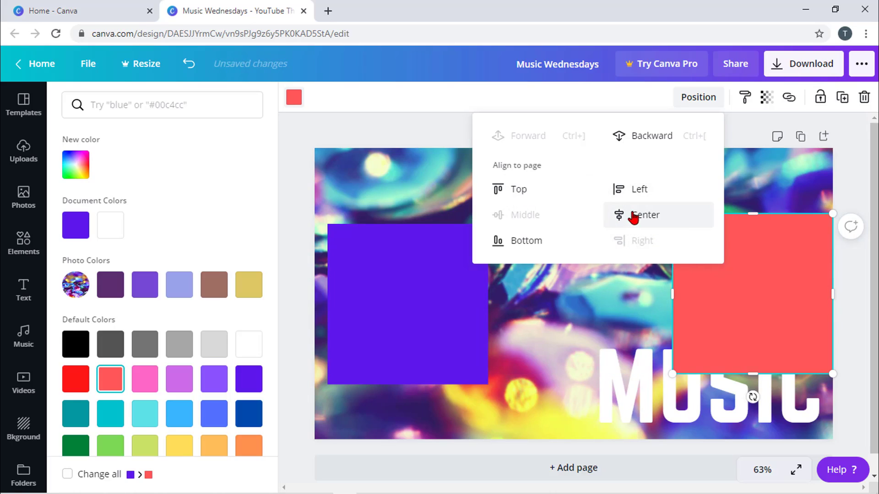
{"action": "left_click", "coordinate": [631, 217]}
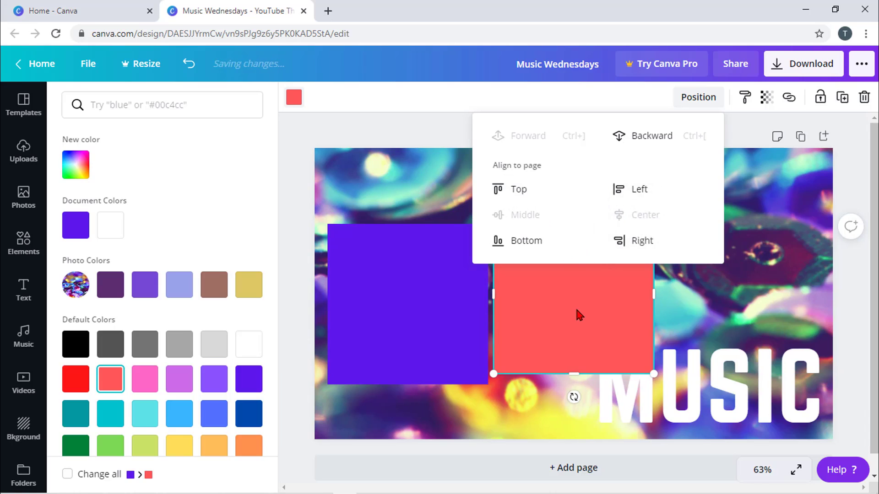
- Nudge the red square down and slightly right against the violet square
{"action": "left_click_drag", "start_coordinate": [587, 317], "coordinate": [484, 364]}
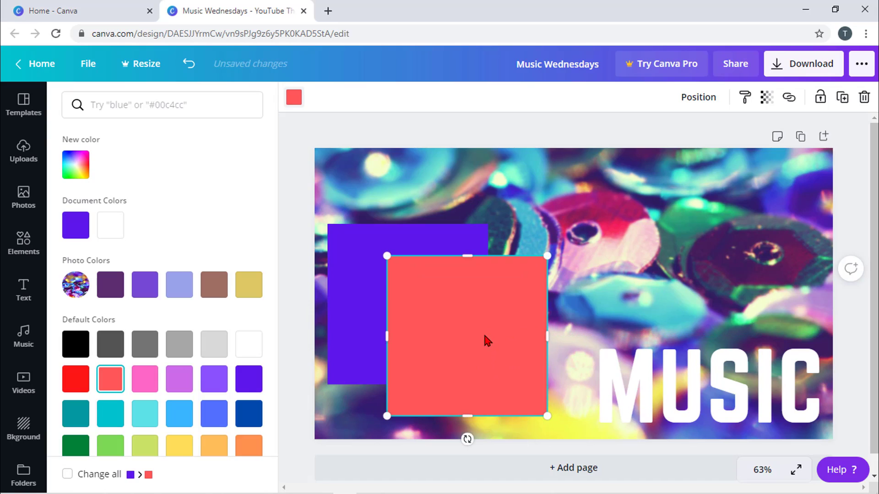
{"action": "mouse_move", "coordinate": [489, 347]}
{"action": "left_mouse_down"}
{"action": "mouse_move", "coordinate": [476, 341]}
{"action": "mouse_move", "coordinate": [481, 353]}
{"action": "left_mouse_up"}
{"action": "left_click_drag", "start_coordinate": [426, 340], "coordinate": [442, 337]}
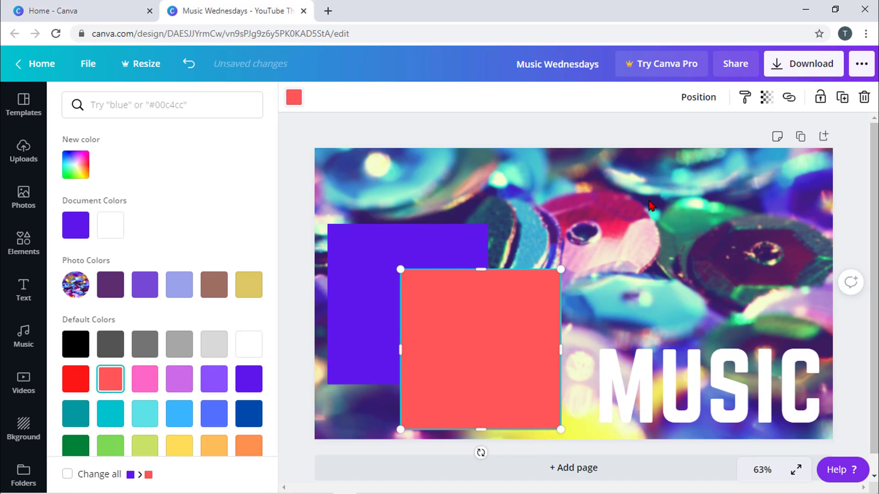
{"action": "left_click", "coordinate": [696, 99]}
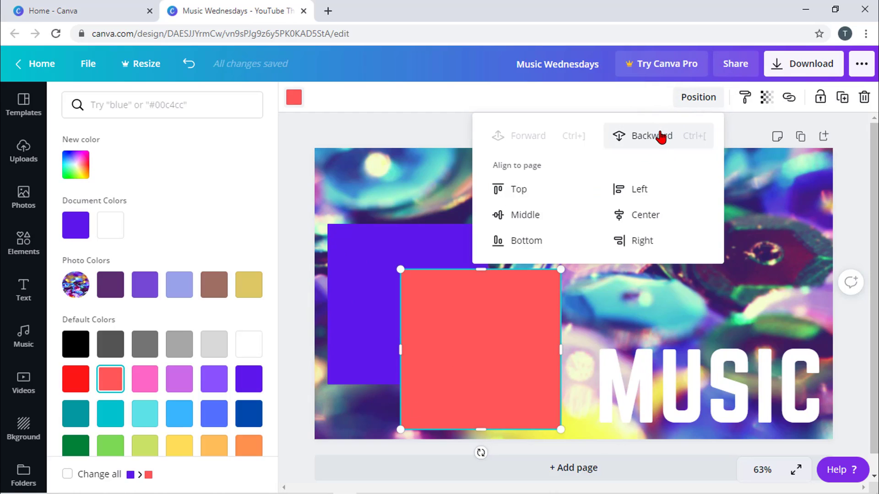
- Send the red square behind the violet one and stagger the two squares diagonally
{"action": "left_click", "coordinate": [662, 136]}
{"action": "left_click", "coordinate": [353, 284]}
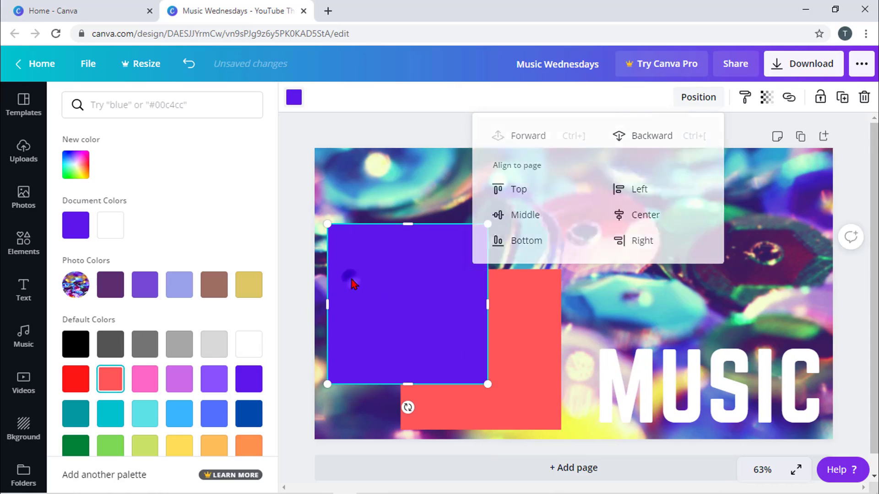
{"action": "left_click_drag", "start_coordinate": [372, 290], "coordinate": [406, 283]}
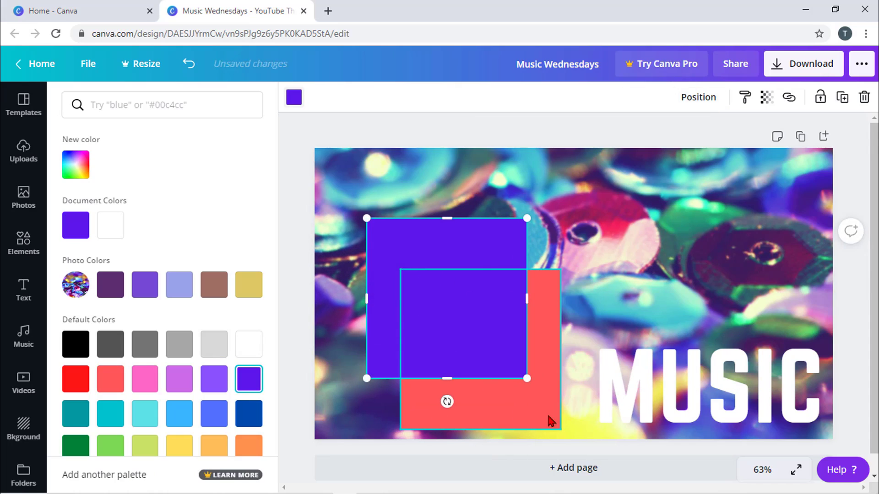
{"action": "left_click_drag", "start_coordinate": [535, 399], "coordinate": [579, 385]}
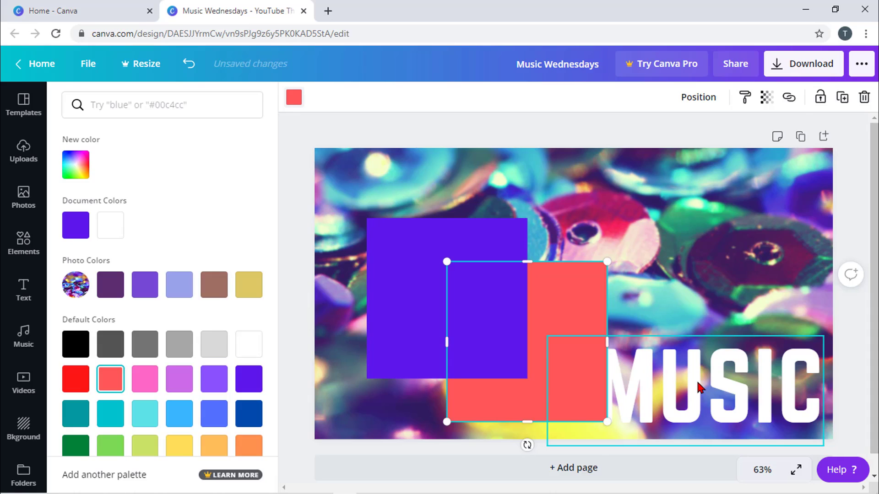
- Bring the MUSIC text forward in front of the red square and try moving it left and right
{"action": "left_click", "coordinate": [699, 387]}
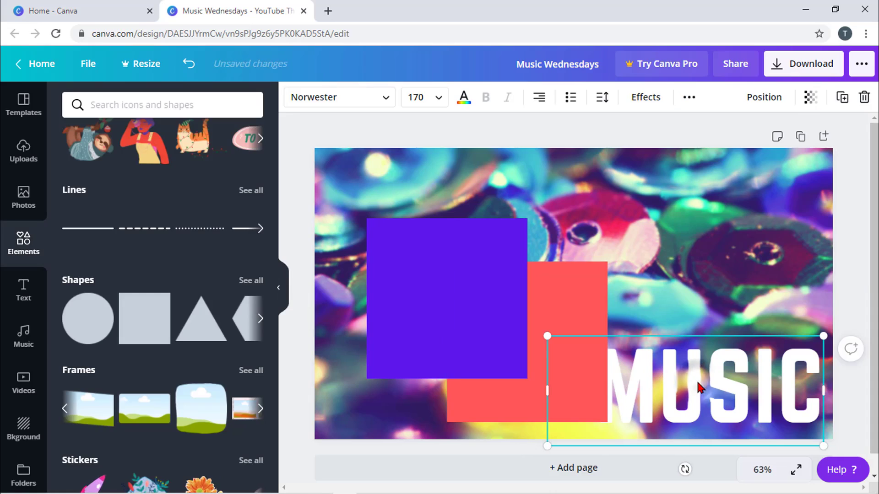
{"action": "left_click", "coordinate": [770, 106]}
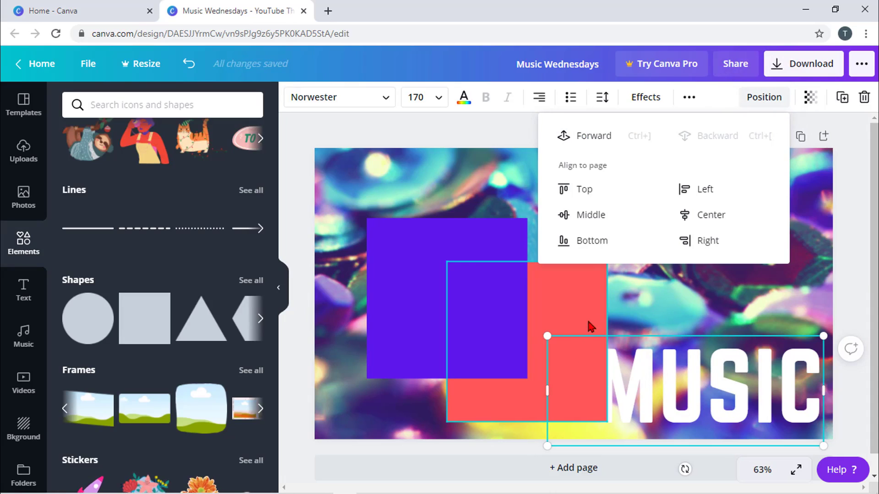
{"action": "left_click", "coordinate": [594, 135]}
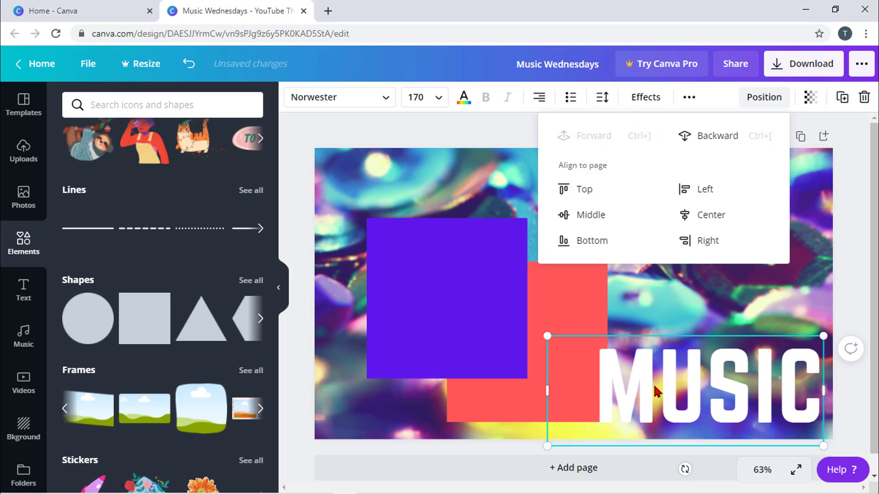
{"action": "left_click_drag", "start_coordinate": [708, 388], "coordinate": [516, 338]}
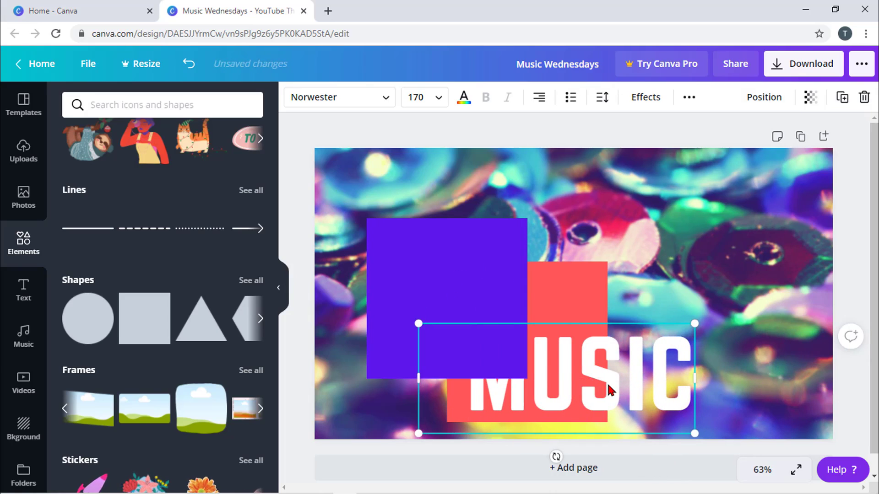
{"action": "left_click_drag", "start_coordinate": [609, 389], "coordinate": [710, 389]}
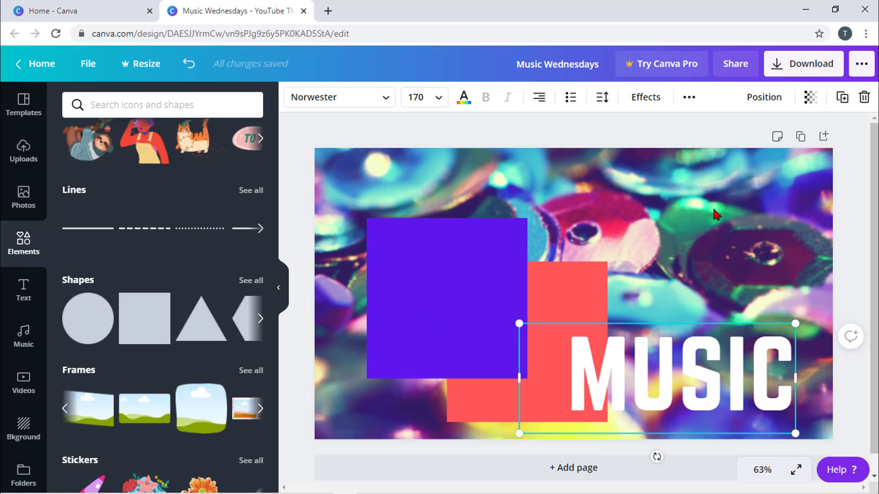
- Bring MUSIC to the front layer and settle it at the right edge over the red square
{"action": "left_click", "coordinate": [758, 103]}
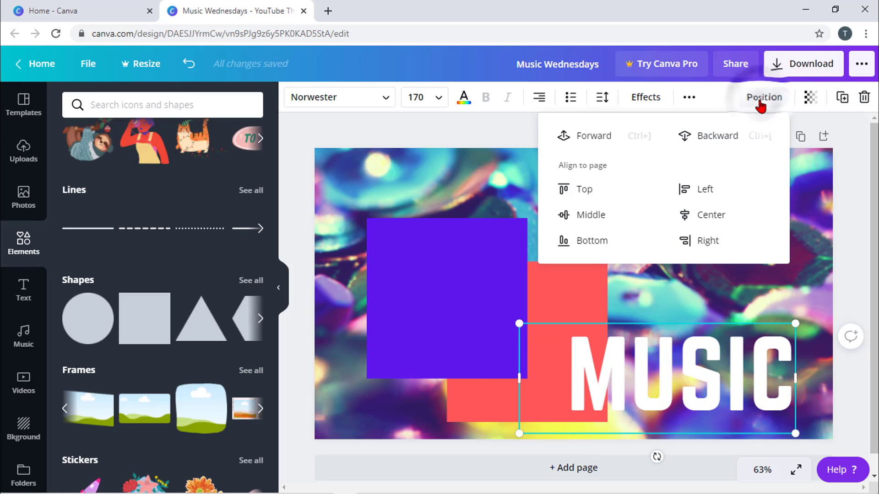
{"action": "left_click", "coordinate": [595, 144]}
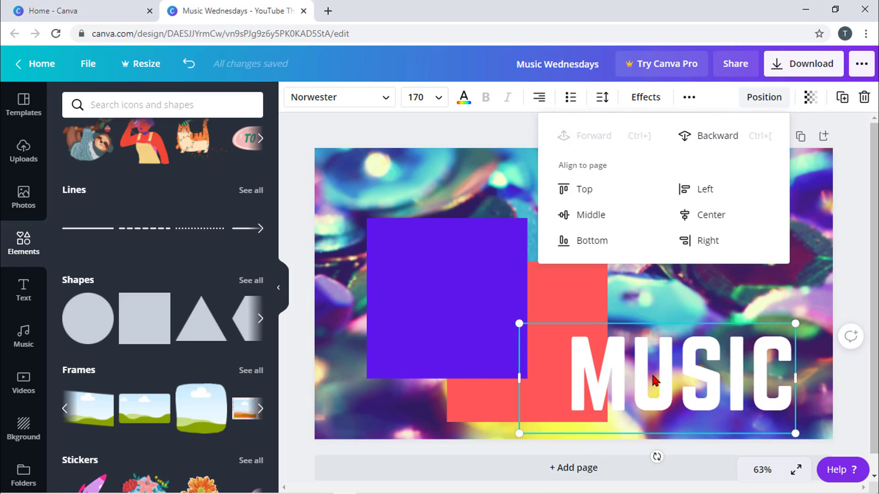
{"action": "left_click_drag", "start_coordinate": [666, 366], "coordinate": [615, 359]}
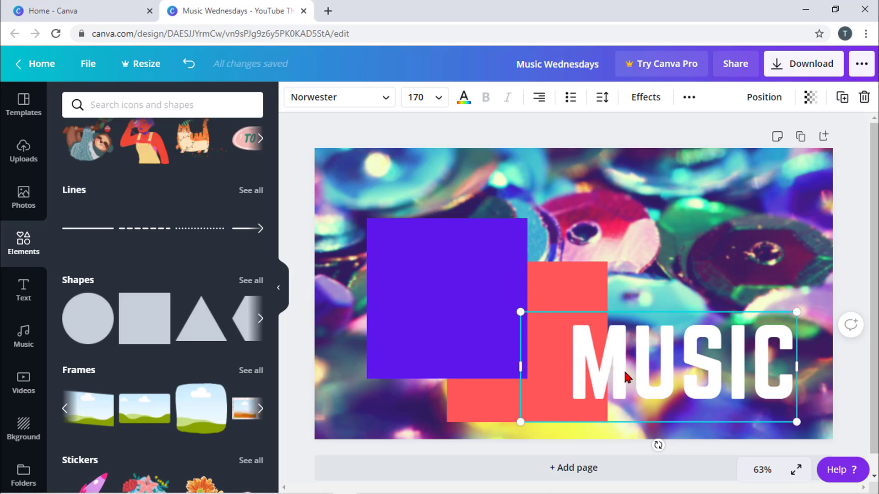
{"action": "left_click_drag", "start_coordinate": [625, 370], "coordinate": [661, 374]}
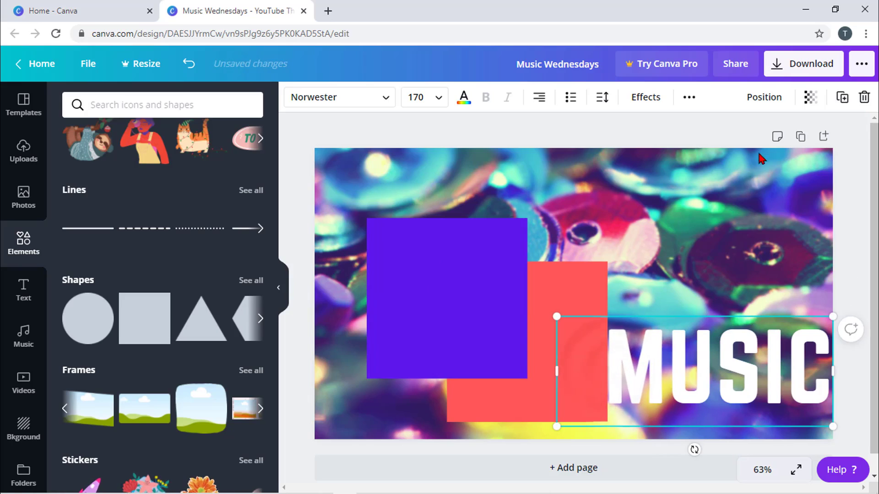
{"action": "left_click", "coordinate": [411, 310]}
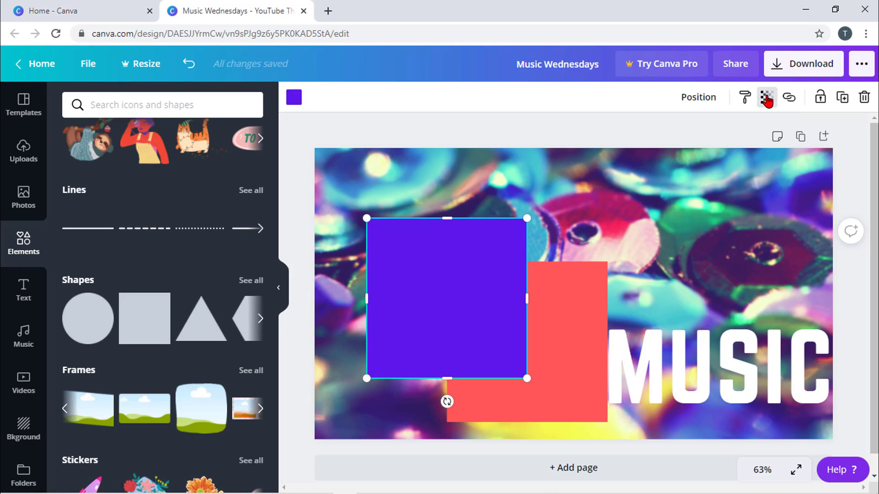
- Try a semi-transparent violet square, move it up-left, then restore its transparency to 100
{"action": "left_click", "coordinate": [766, 98]}
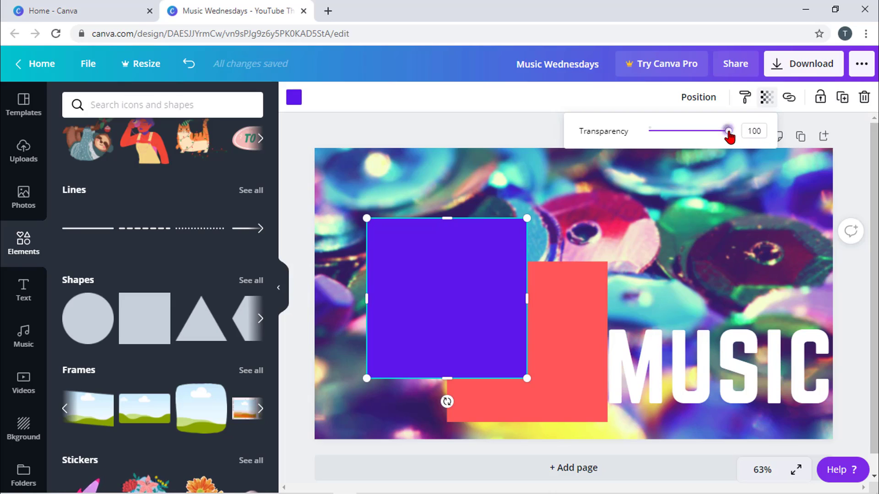
{"action": "left_click_drag", "start_coordinate": [729, 134], "coordinate": [695, 138]}
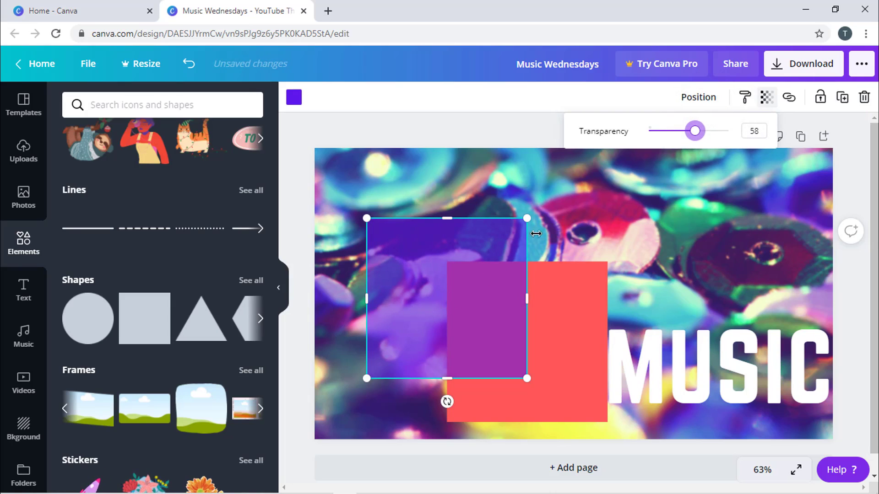
{"action": "left_click_drag", "start_coordinate": [472, 300], "coordinate": [416, 243]}
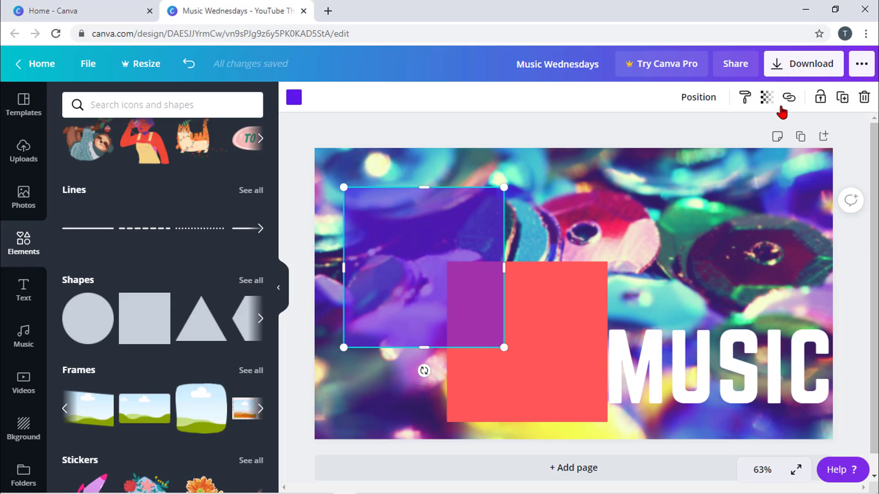
{"action": "left_click", "coordinate": [767, 97]}
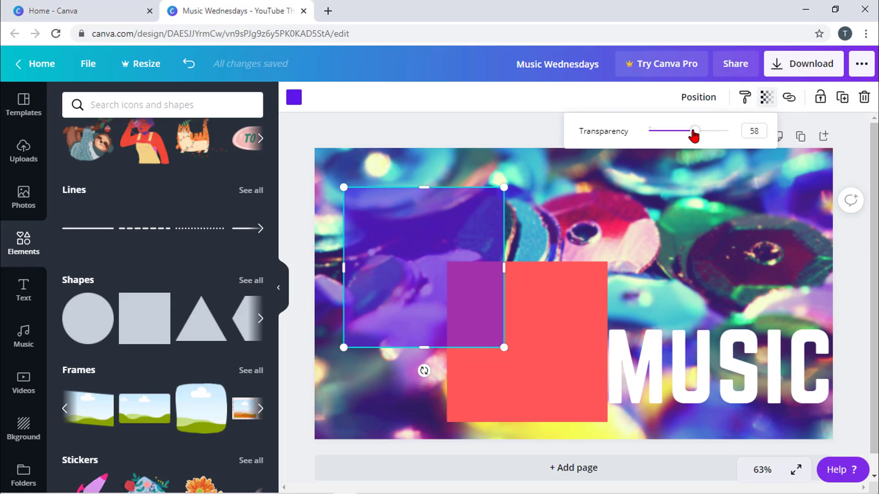
{"action": "left_click_drag", "start_coordinate": [695, 134], "coordinate": [751, 134]}
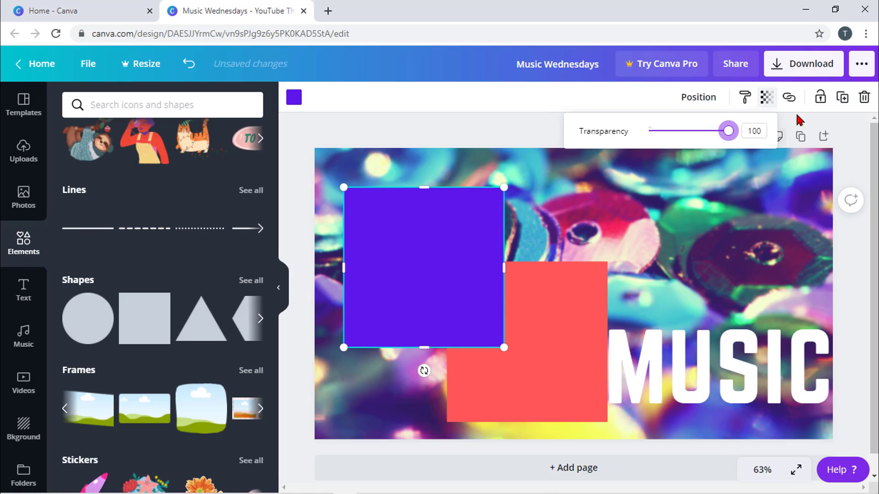
- Lock the violet square and nudge the red square slightly right and down
{"action": "left_click", "coordinate": [819, 97]}
{"action": "left_click", "coordinate": [406, 291]}
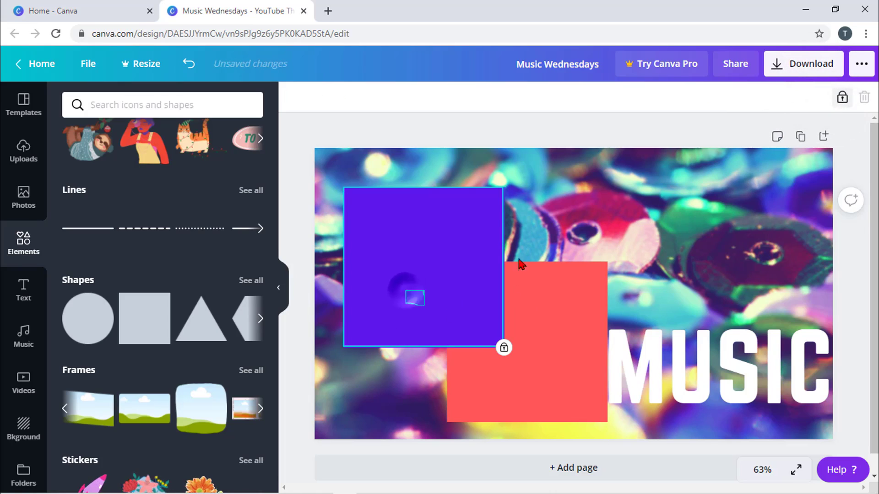
{"action": "left_click", "coordinate": [485, 263]}
{"action": "left_click_drag", "start_coordinate": [417, 320], "coordinate": [407, 316]}
{"action": "left_click", "coordinate": [423, 284]}
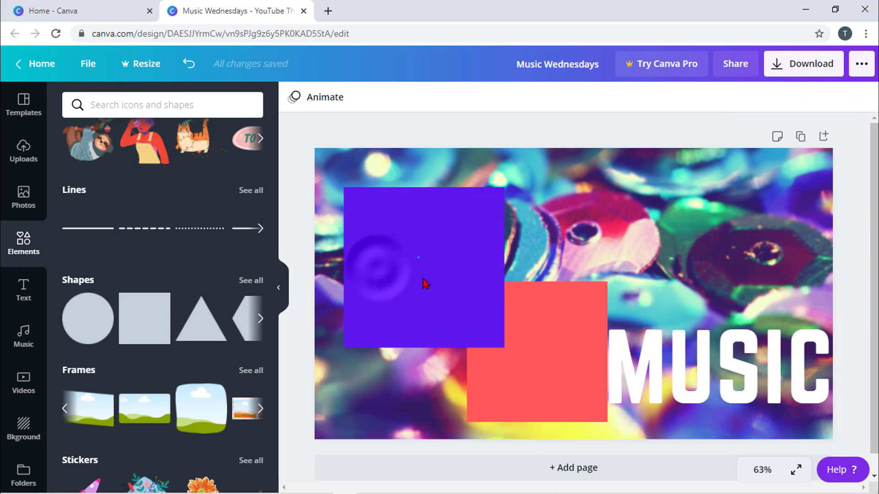
- Unlock the violet square and move it further right and down over the red square
{"action": "left_click", "coordinate": [464, 240]}
{"action": "left_click", "coordinate": [429, 281]}
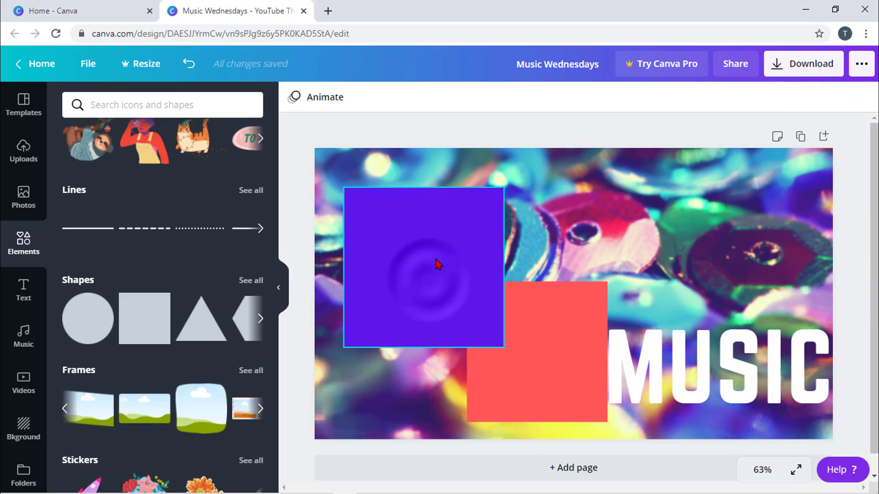
{"action": "left_click", "coordinate": [436, 259]}
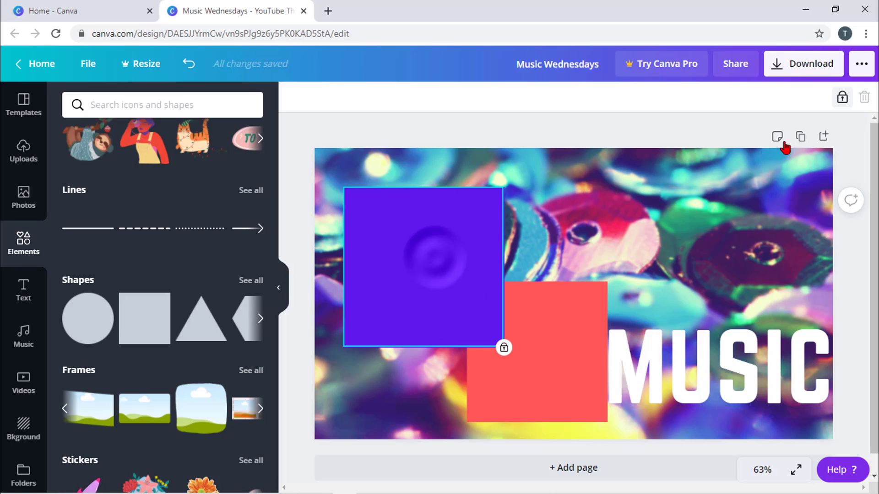
{"action": "left_click", "coordinate": [842, 98]}
{"action": "left_click_drag", "start_coordinate": [483, 297], "coordinate": [512, 322]}
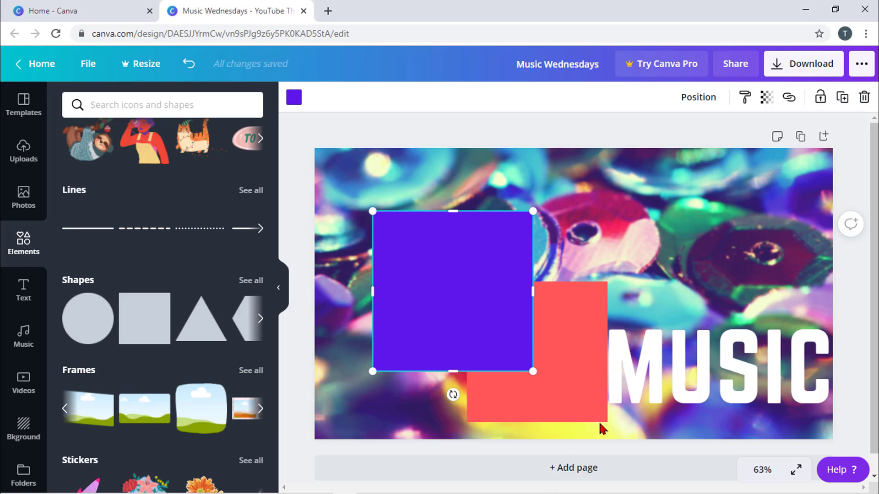
{"action": "left_click", "coordinate": [800, 136]}
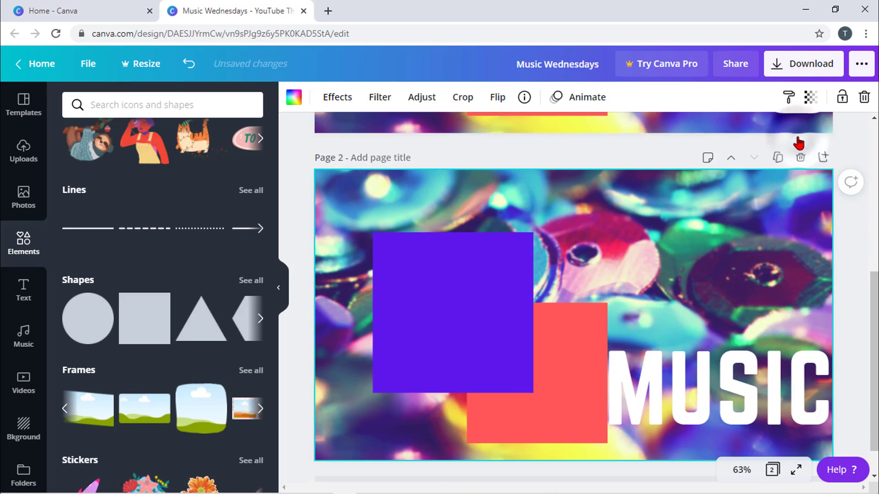
{"action": "scroll", "coordinate": [699, 300], "scroll_direction": "up", "scroll_amount": 5}
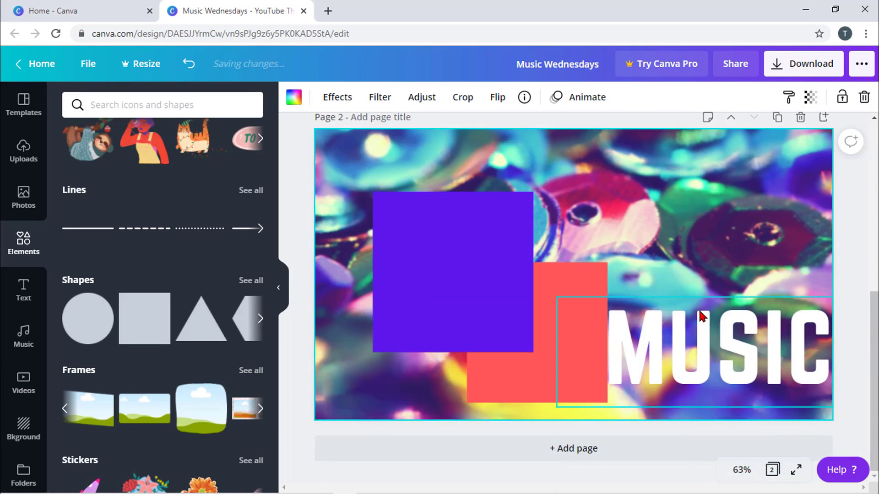
{"action": "scroll", "coordinate": [632, 234], "scroll_direction": "down", "scroll_amount": 5}
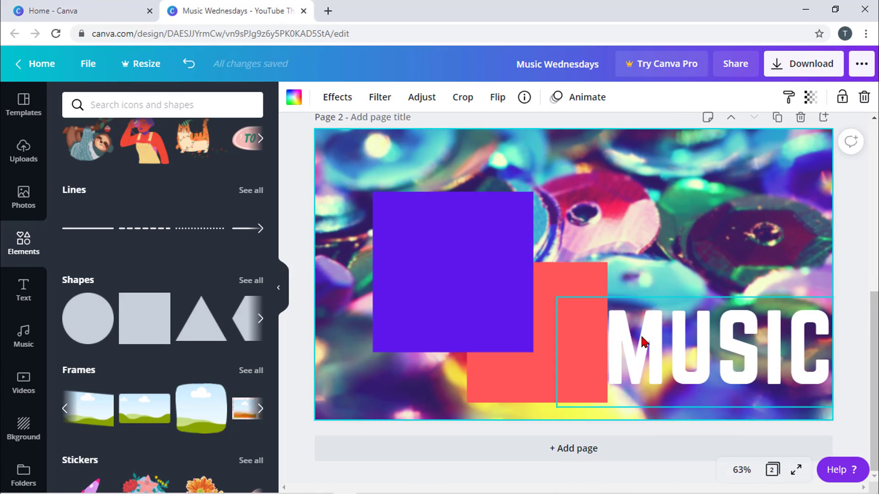
{"action": "scroll", "coordinate": [641, 341], "scroll_direction": "up", "scroll_amount": 3}
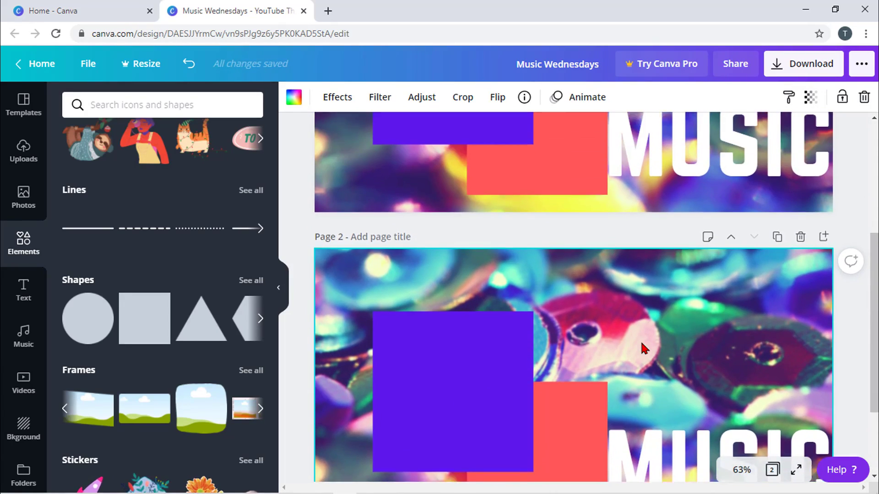
{"action": "left_click", "coordinate": [798, 248]}
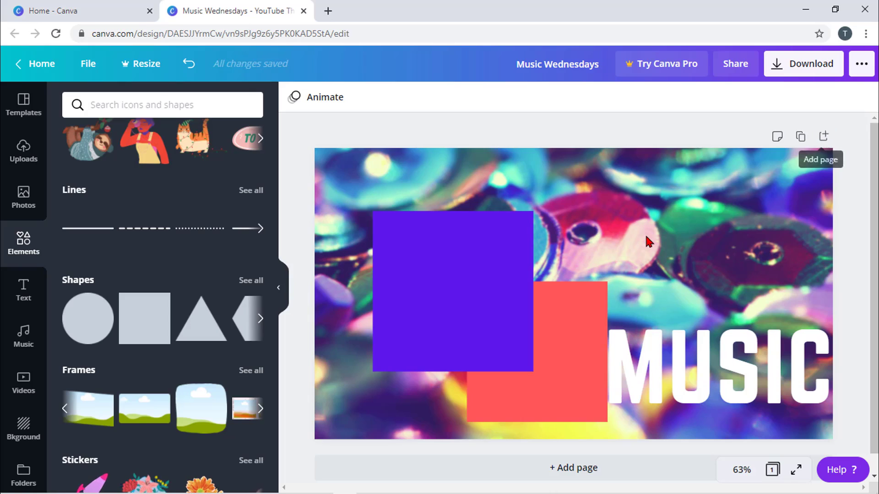
{"action": "left_click", "coordinate": [824, 137]}
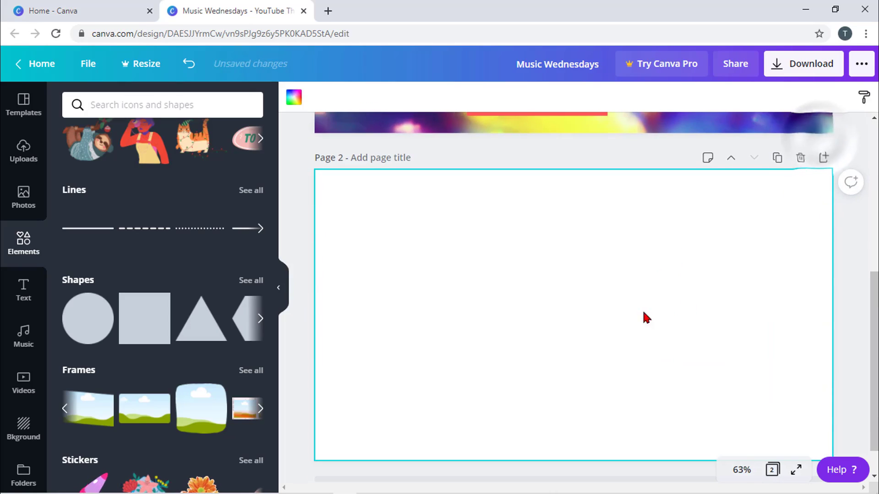
{"action": "left_click", "coordinate": [824, 158]}
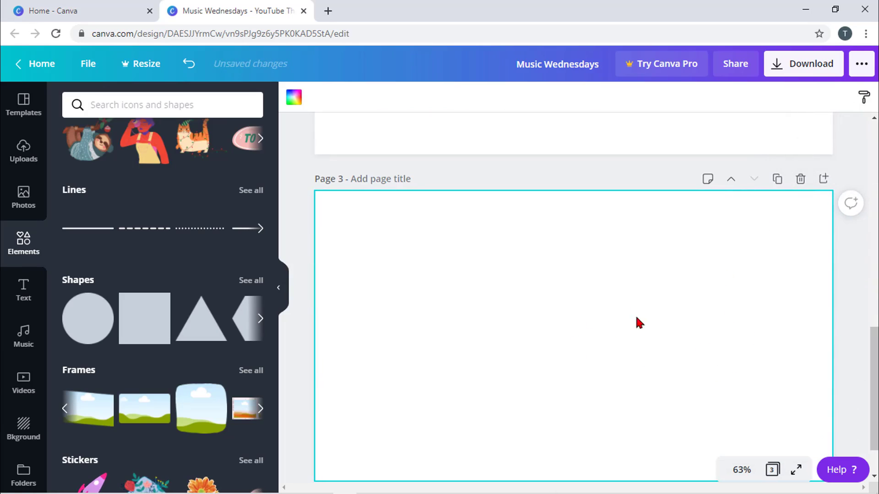
{"action": "left_click", "coordinate": [800, 180]}
{"action": "left_click", "coordinate": [799, 120]}
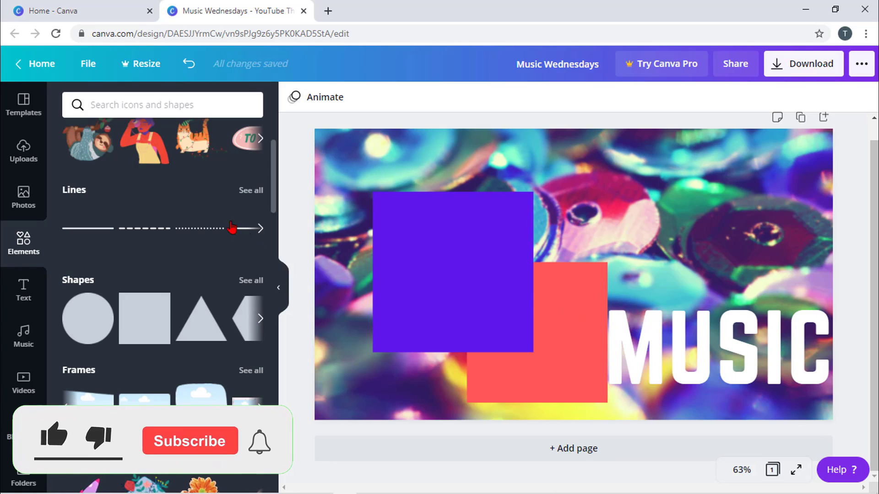
- Delete the violet square, red square, MUSIC text and sequin background photo one by one
{"action": "left_click", "coordinate": [499, 238]}
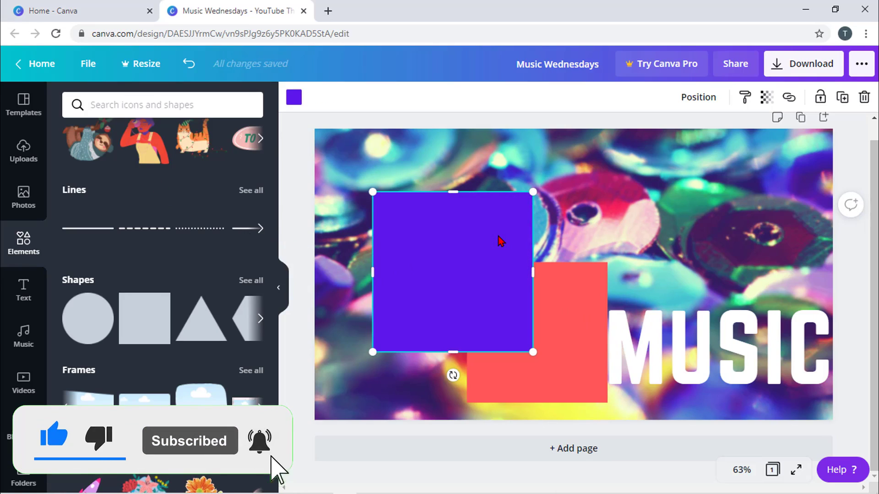
{"action": "key", "text": "Delete"}
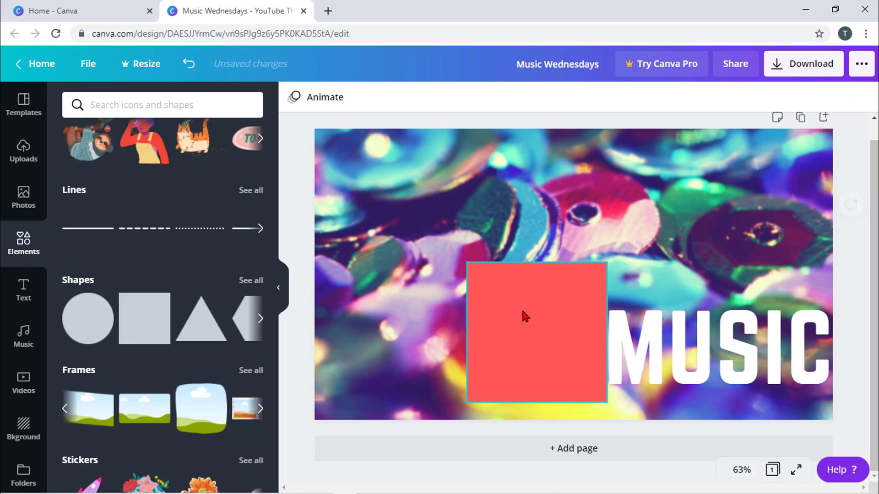
{"action": "left_click", "coordinate": [530, 309]}
{"action": "key", "text": "Delete"}
{"action": "left_click", "coordinate": [637, 333]}
{"action": "key", "text": "Delete"}
{"action": "left_click", "coordinate": [636, 333]}
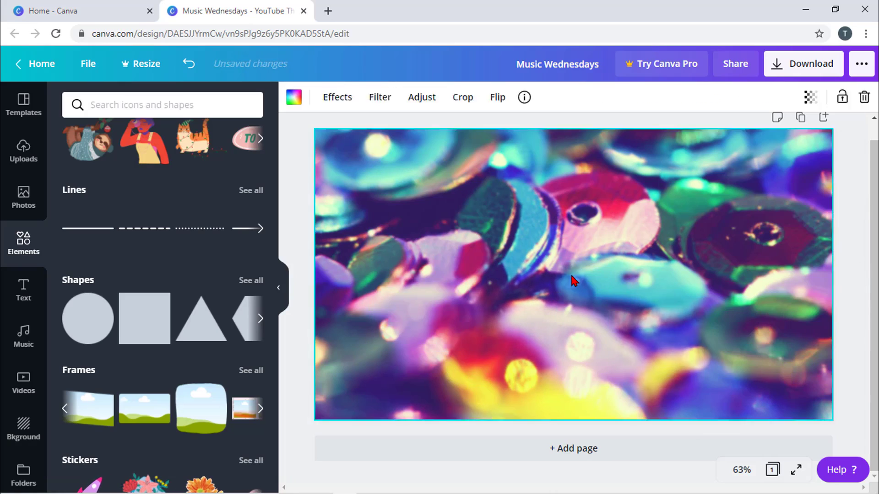
{"action": "key", "text": "Delete"}
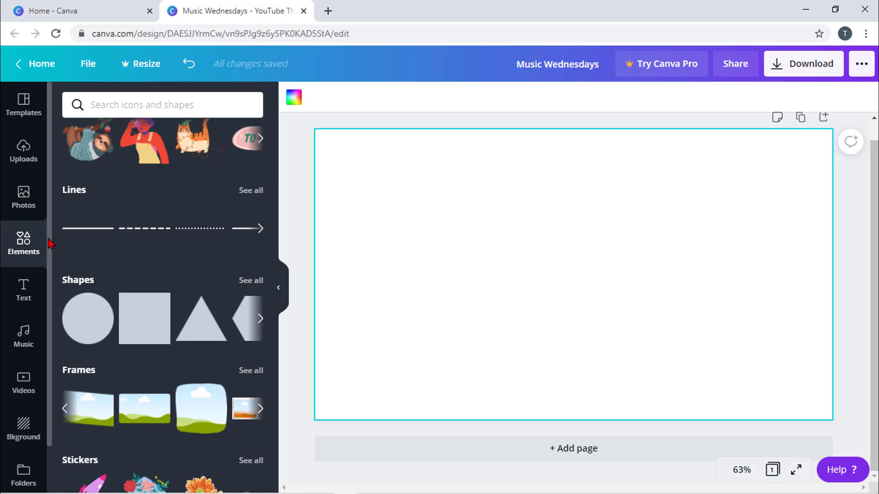
- From Photos' recently used row, drag the woman-lifting-dumbbell photo onto the blank page
{"action": "left_click", "coordinate": [15, 202]}
{"action": "scroll", "coordinate": [125, 209], "scroll_direction": "up", "scroll_amount": 1}
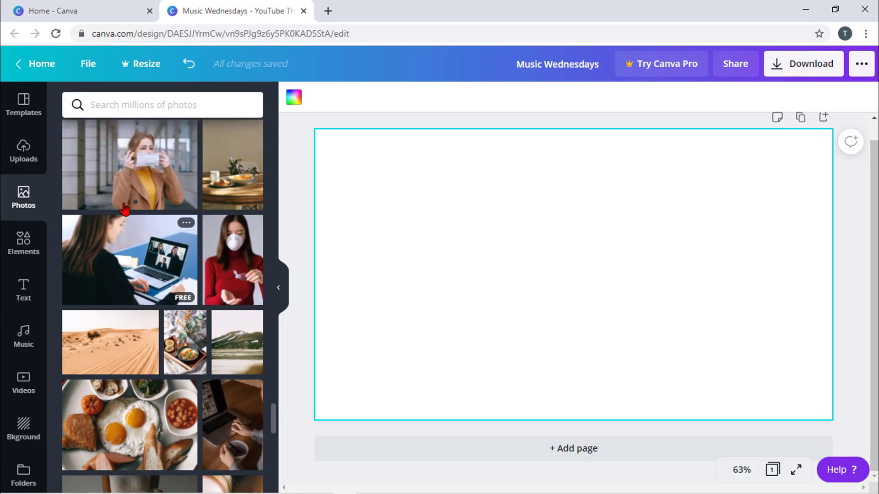
{"action": "scroll", "coordinate": [125, 208], "scroll_direction": "up", "scroll_amount": 10}
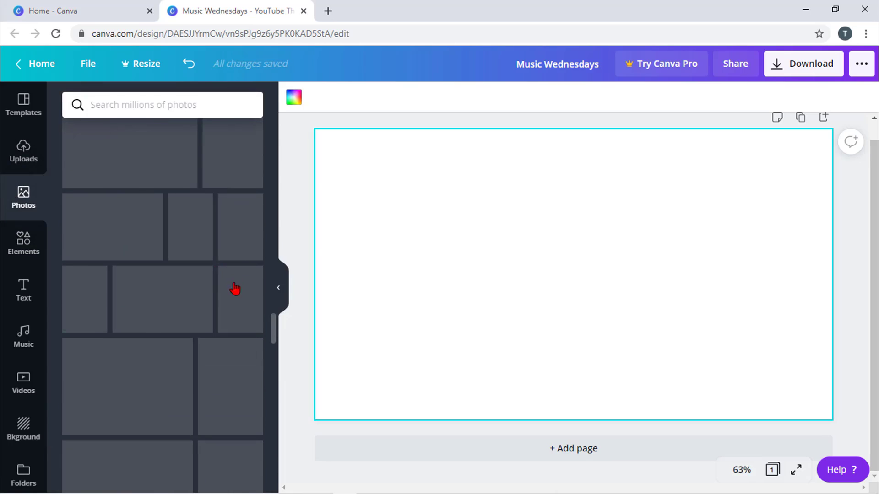
{"action": "left_click_drag", "start_coordinate": [274, 329], "coordinate": [274, 128]}
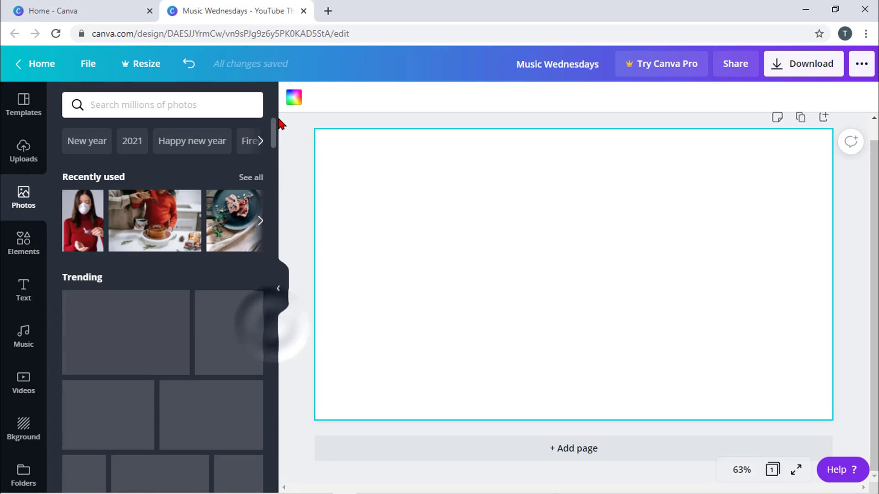
{"action": "left_click", "coordinate": [260, 223]}
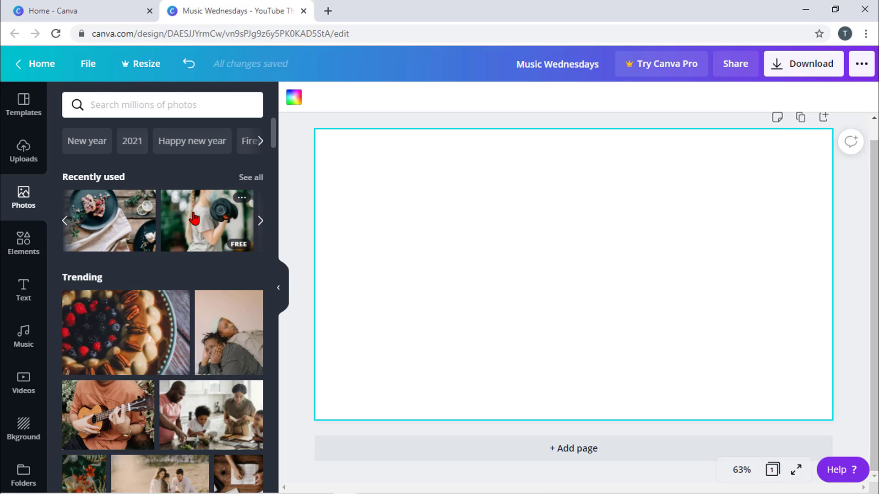
{"action": "left_click_drag", "start_coordinate": [195, 219], "coordinate": [480, 196]}
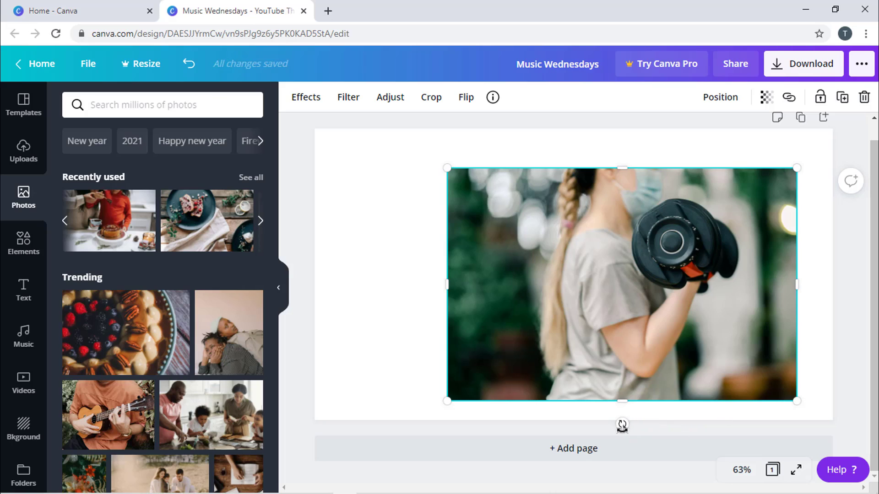
- Tilt the dumbbell photo, enlarge it to full page height and shift it right, leaving a white strip on the left
{"action": "mouse_move", "coordinate": [623, 426]}
{"action": "left_mouse_down"}
{"action": "mouse_move", "coordinate": [663, 412]}
{"action": "mouse_move", "coordinate": [651, 423]}
{"action": "mouse_move", "coordinate": [623, 414]}
{"action": "left_mouse_up"}
{"action": "left_click_drag", "start_coordinate": [448, 163], "coordinate": [388, 129]}
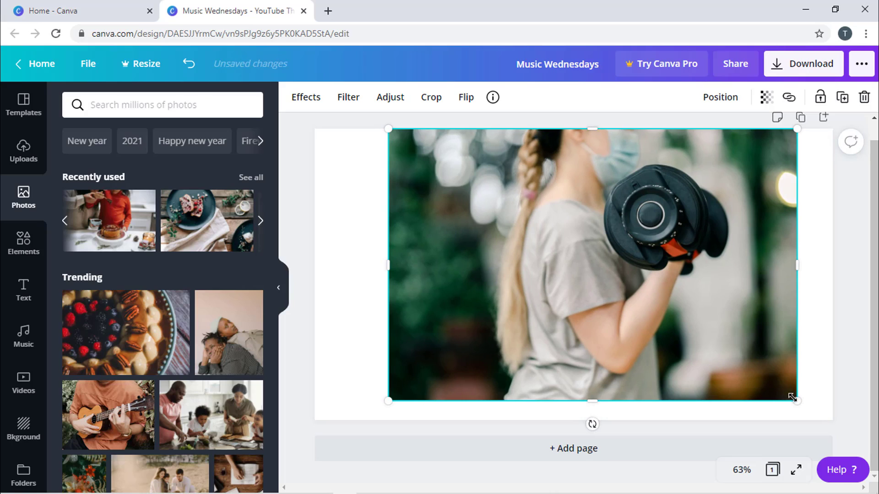
{"action": "left_click_drag", "start_coordinate": [800, 405], "coordinate": [825, 418]}
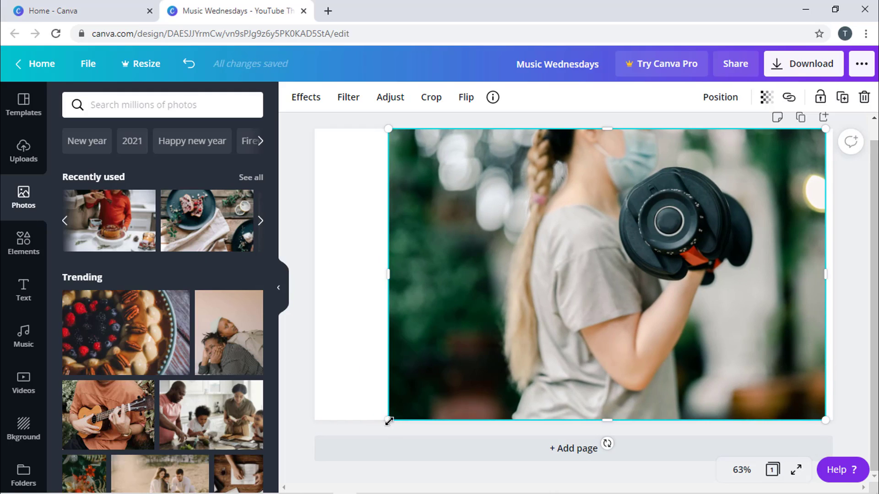
{"action": "left_click_drag", "start_coordinate": [389, 421], "coordinate": [408, 453]}
{"action": "left_click_drag", "start_coordinate": [458, 337], "coordinate": [510, 332]}
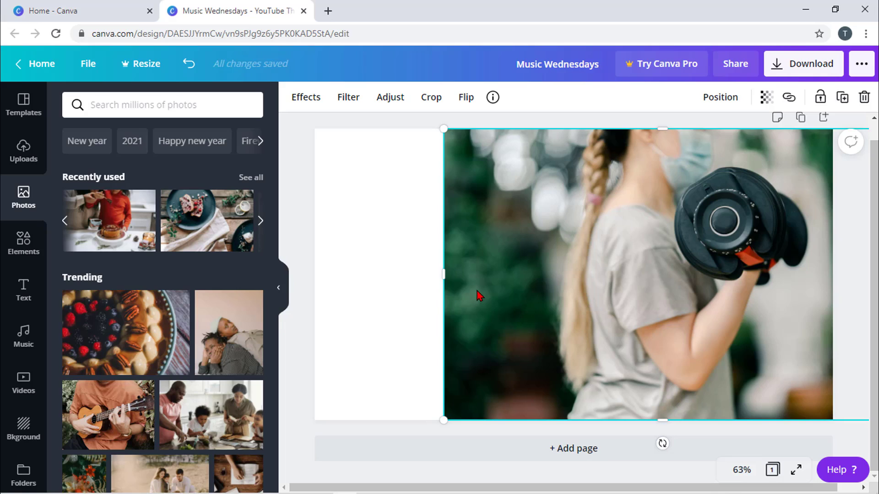
- Add a square from Elements and stretch it left, down and up into a full-height brown rectangle
{"action": "left_click", "coordinate": [19, 241]}
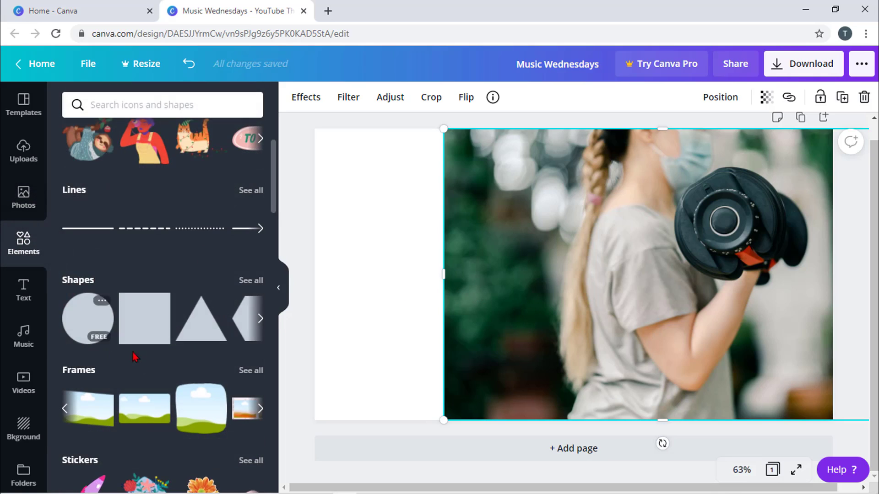
{"action": "mouse_move", "coordinate": [145, 326]}
{"action": "left_mouse_down"}
{"action": "mouse_move", "coordinate": [403, 329]}
{"action": "mouse_move", "coordinate": [144, 313]}
{"action": "left_mouse_up"}
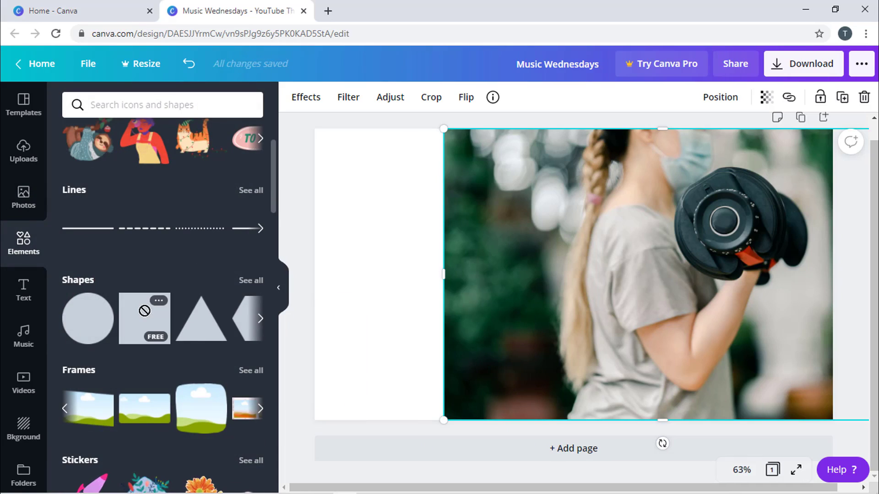
{"action": "left_click", "coordinate": [142, 314]}
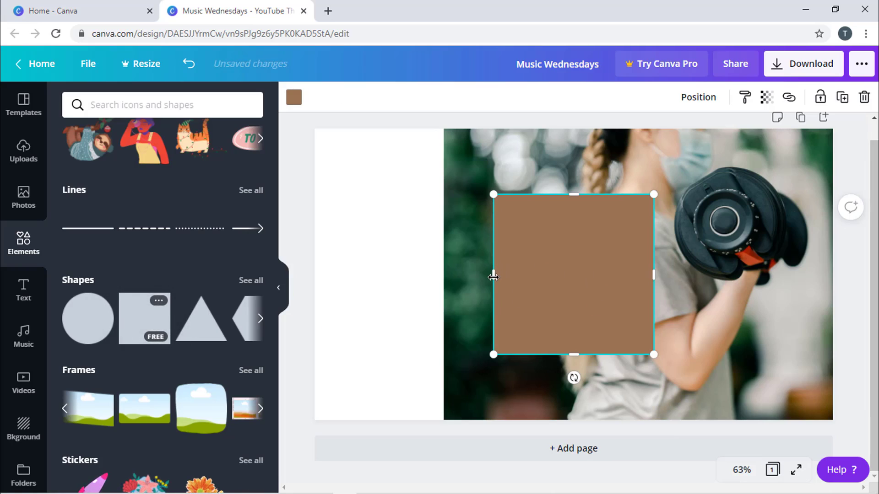
{"action": "left_click_drag", "start_coordinate": [495, 274], "coordinate": [281, 277]}
{"action": "left_click_drag", "start_coordinate": [469, 363], "coordinate": [468, 457]}
{"action": "left_click_drag", "start_coordinate": [465, 196], "coordinate": [475, 118]}
{"action": "left_click", "coordinate": [518, 274]}
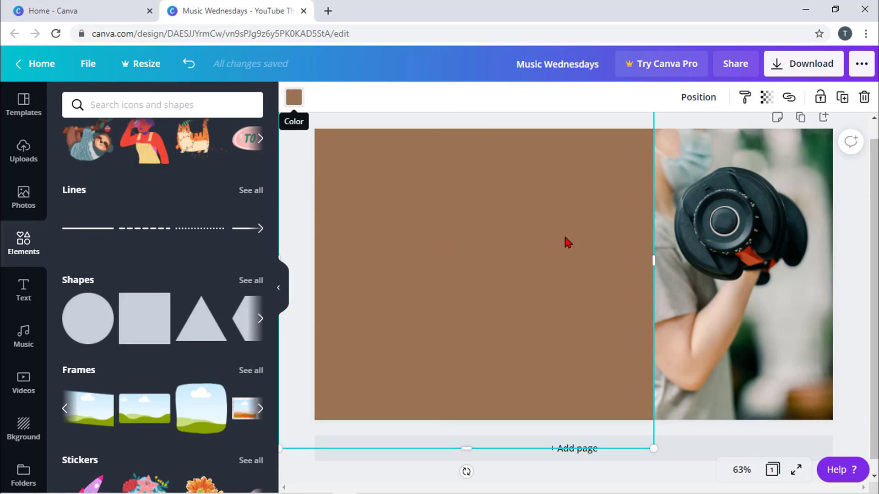
- Recolour the left rectangle from brown to near-black, then to custom dark green #17271C
{"action": "left_click", "coordinate": [294, 97]}
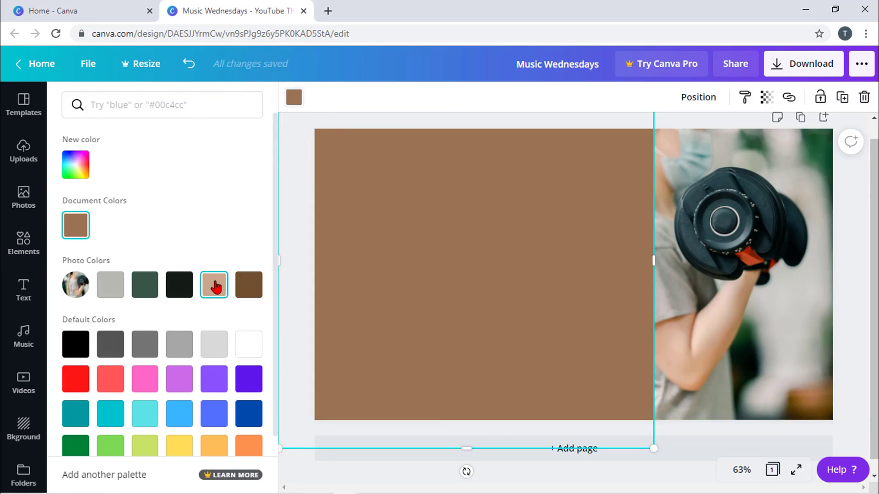
{"action": "left_click", "coordinate": [174, 286]}
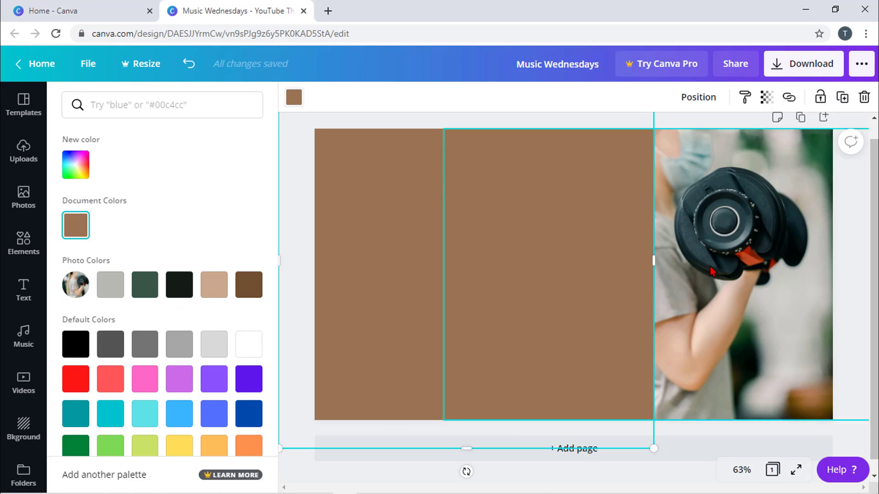
{"action": "left_click", "coordinate": [71, 168]}
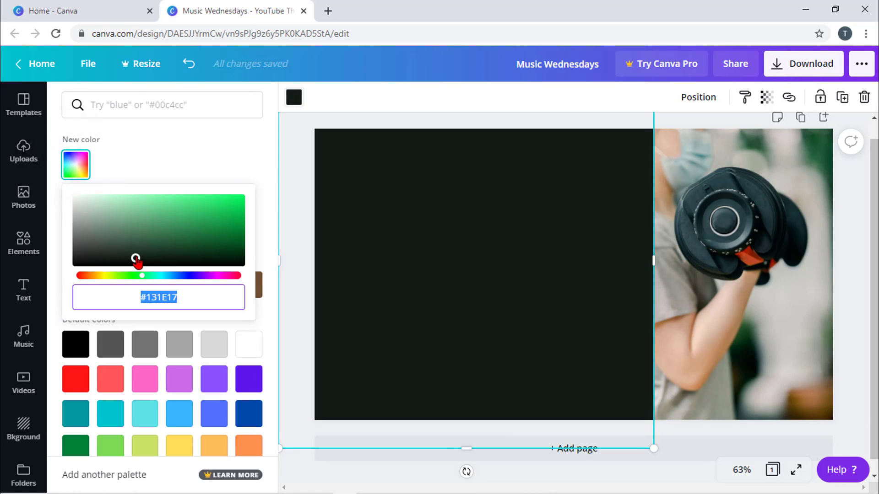
{"action": "left_click_drag", "start_coordinate": [136, 260], "coordinate": [144, 255]}
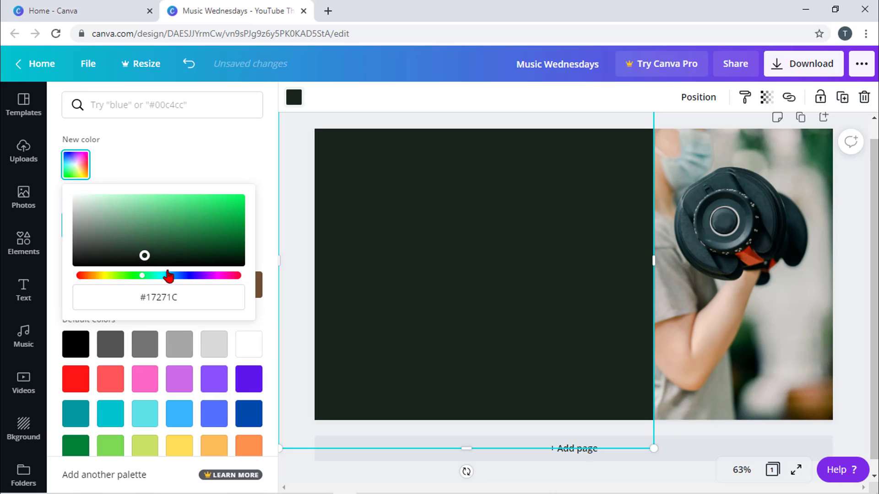
{"action": "left_click", "coordinate": [399, 100]}
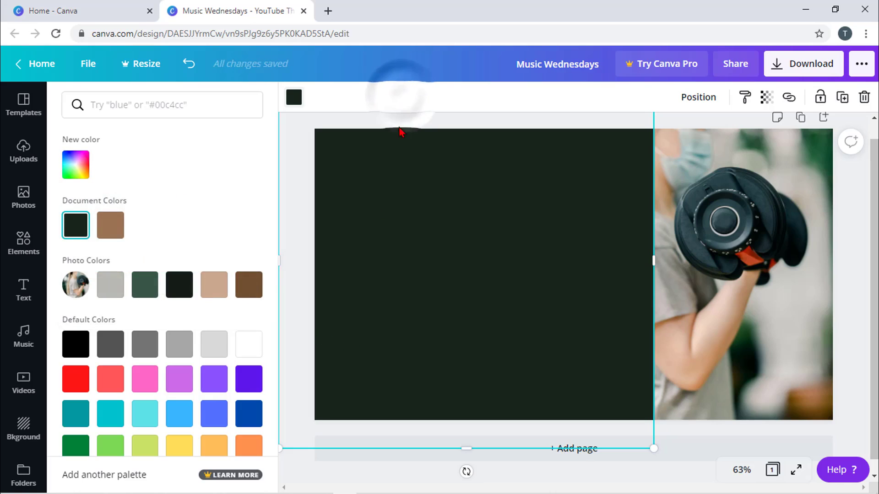
{"action": "left_click", "coordinate": [450, 327]}
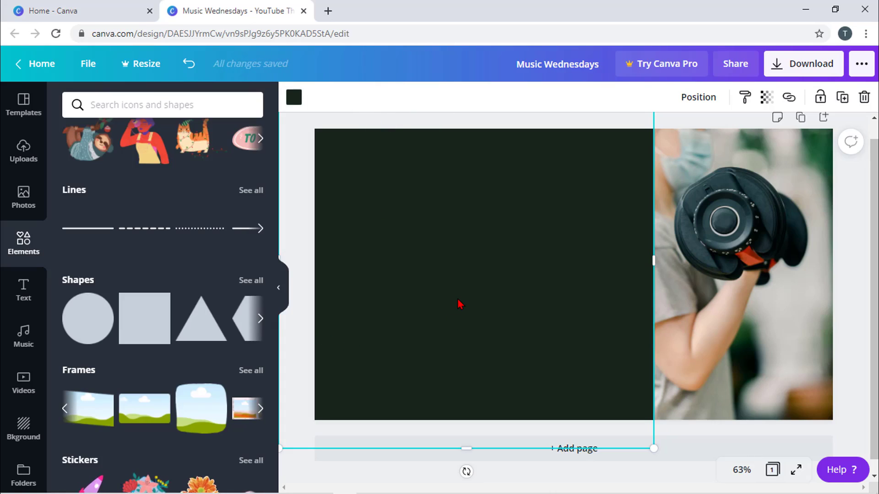
{"action": "left_click_drag", "start_coordinate": [450, 321], "coordinate": [459, 304]}
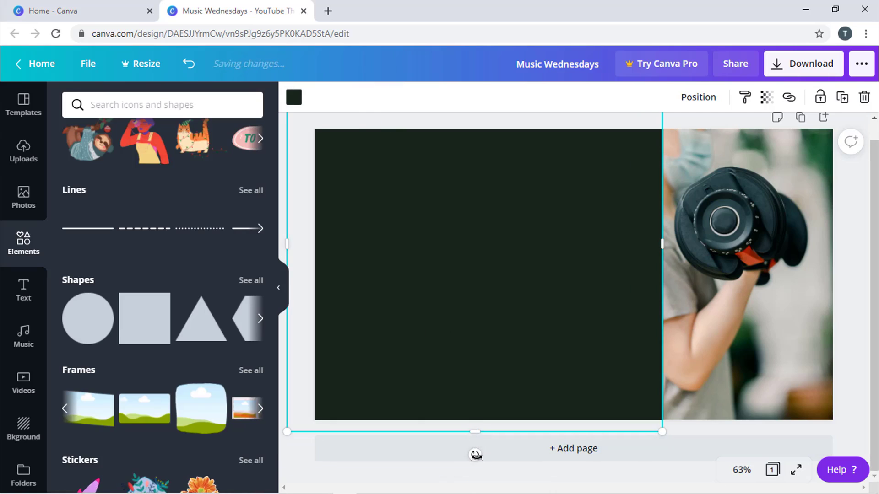
{"action": "left_click_drag", "start_coordinate": [476, 454], "coordinate": [563, 437]}
{"action": "left_click_drag", "start_coordinate": [484, 333], "coordinate": [378, 353]}
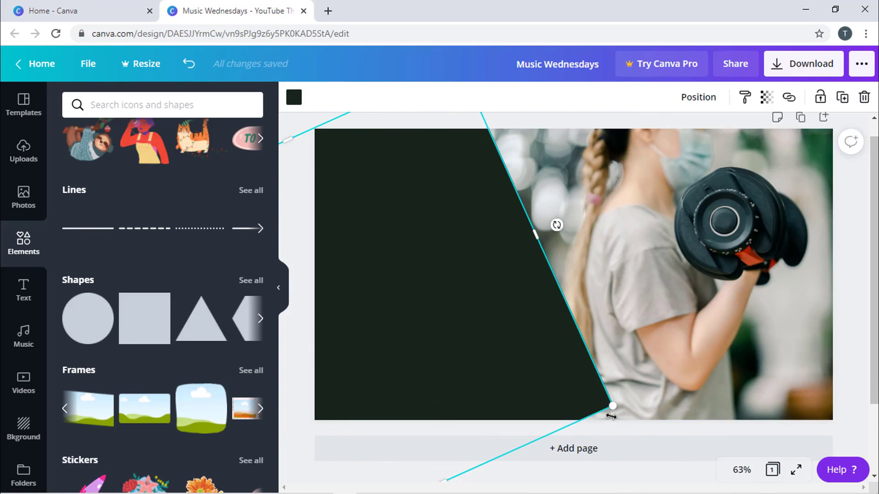
{"action": "left_click_drag", "start_coordinate": [614, 406], "coordinate": [690, 438]}
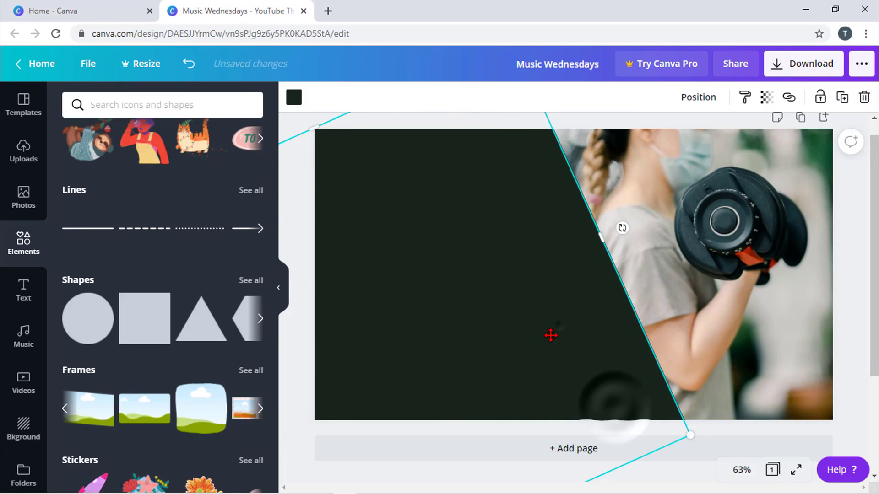
{"action": "left_click_drag", "start_coordinate": [552, 334], "coordinate": [446, 389]}
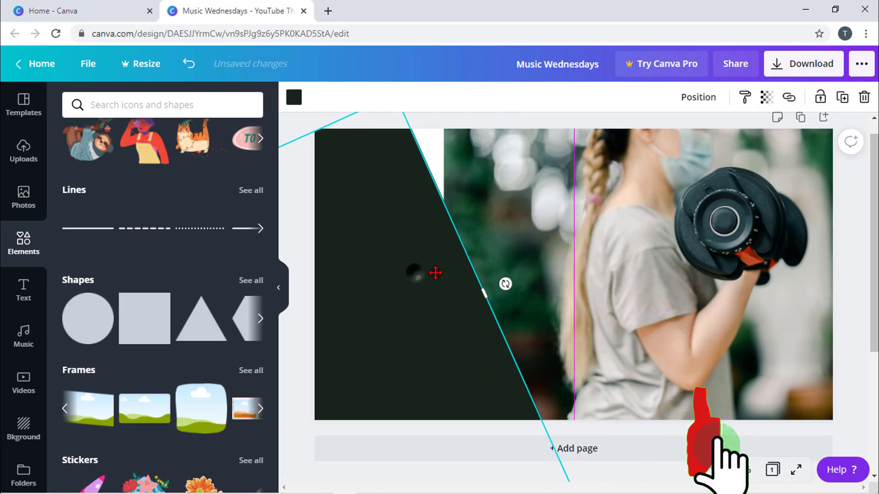
{"action": "left_click_drag", "start_coordinate": [435, 273], "coordinate": [479, 268]}
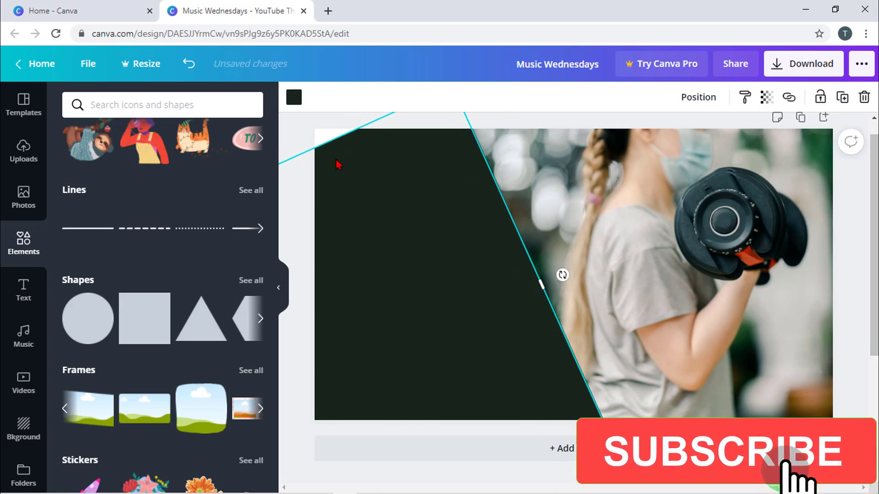
{"action": "left_click", "coordinate": [565, 163]}
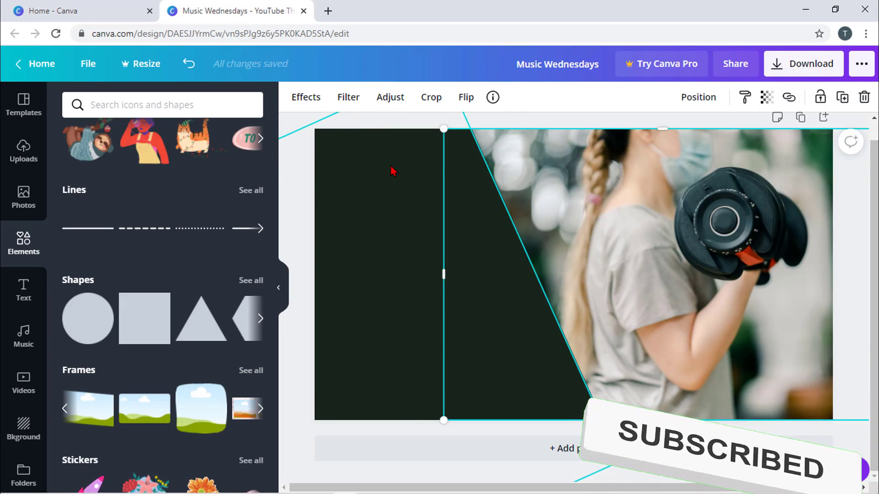
{"action": "left_click", "coordinate": [391, 165]}
{"action": "left_click", "coordinate": [544, 156]}
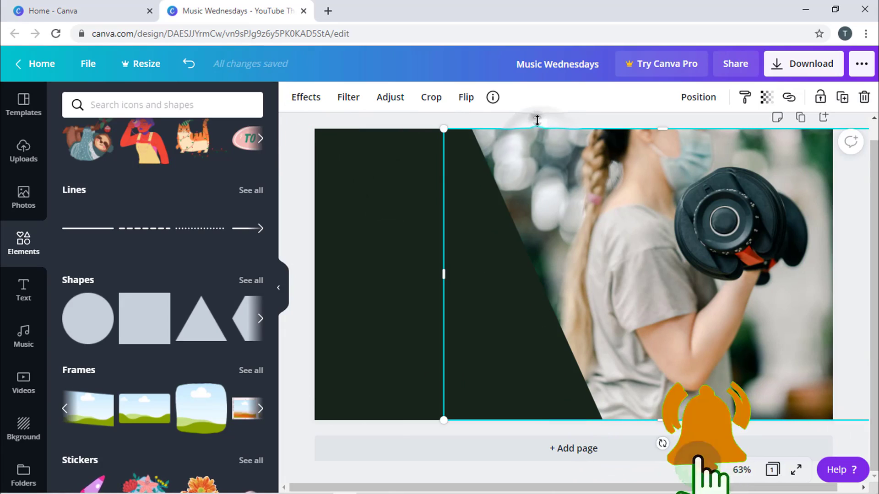
{"action": "left_click", "coordinate": [394, 276]}
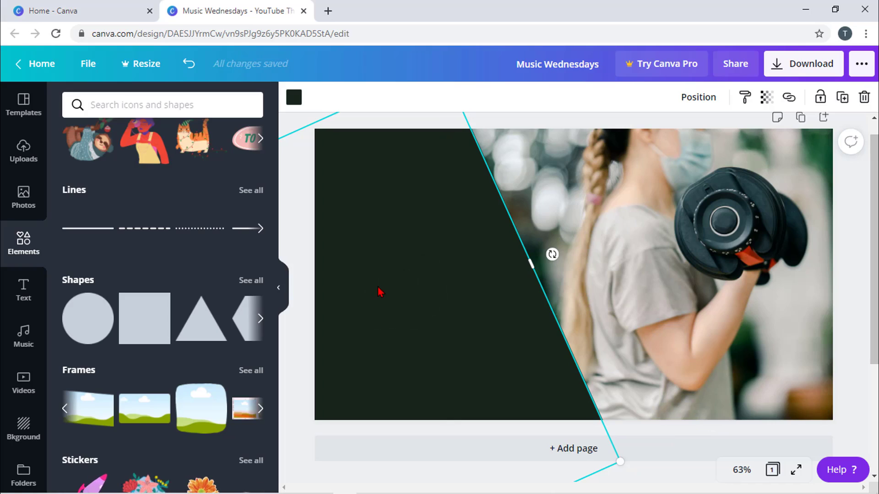
- Add an 'Add a heading' text box, drag it onto the dark green panel and select its text
{"action": "left_click", "coordinate": [22, 287]}
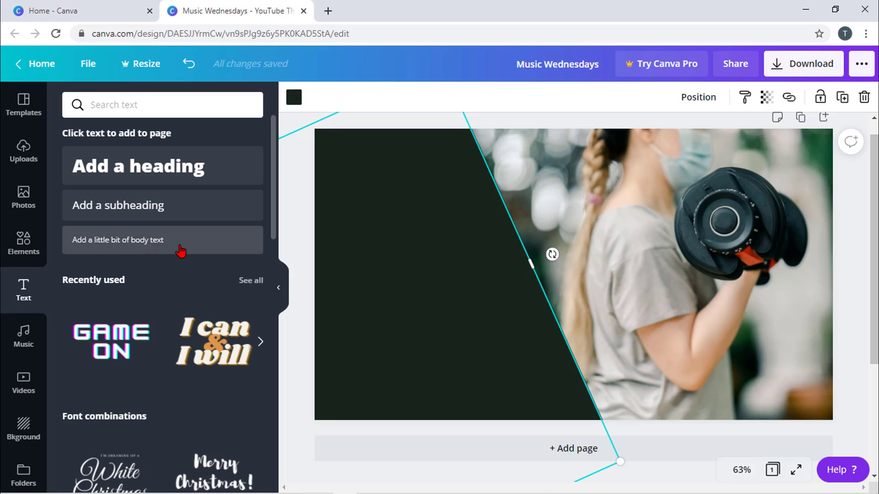
{"action": "scroll", "coordinate": [181, 251], "scroll_direction": "down", "scroll_amount": 15}
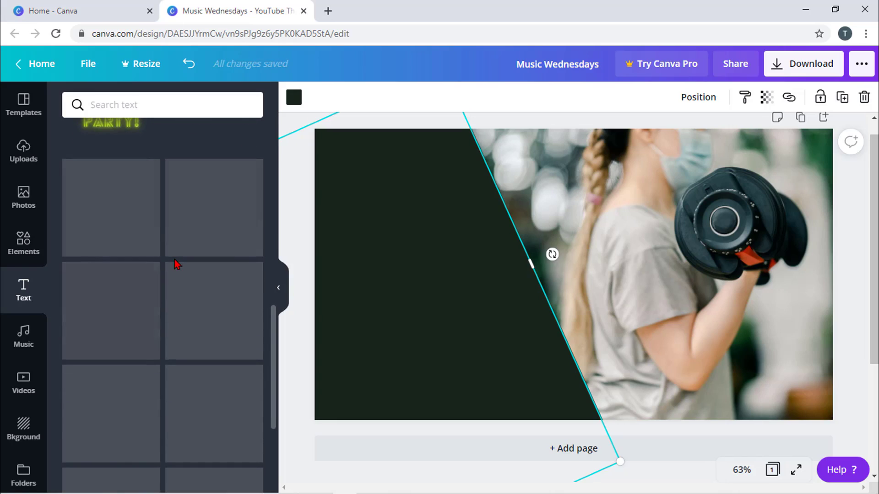
{"action": "scroll", "coordinate": [174, 260], "scroll_direction": "up", "scroll_amount": 15}
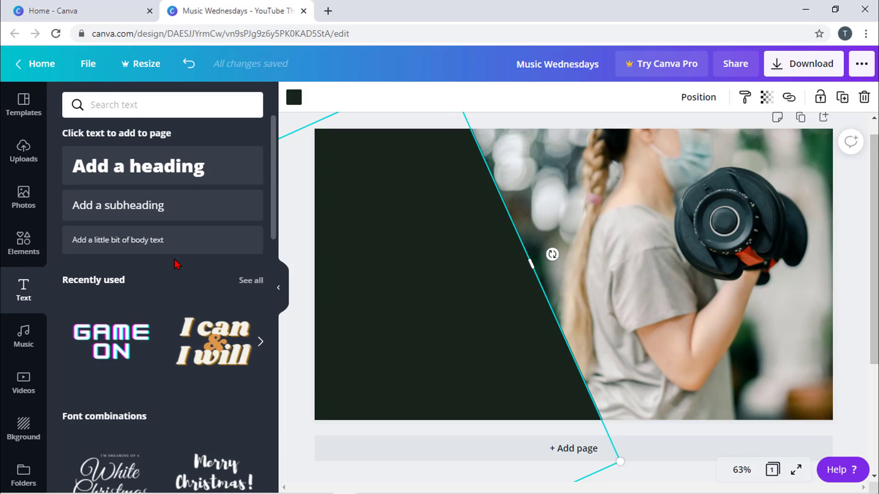
{"action": "left_click", "coordinate": [151, 168]}
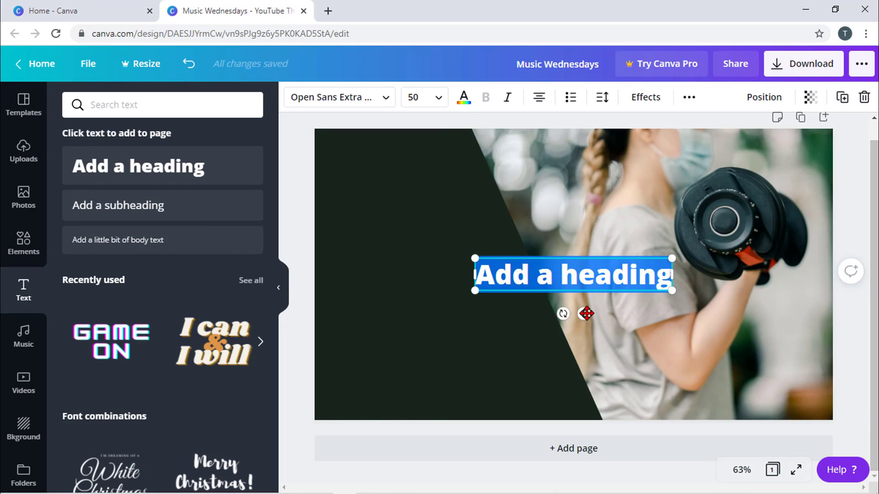
{"action": "left_click_drag", "start_coordinate": [583, 310], "coordinate": [439, 309]}
{"action": "double_click", "coordinate": [473, 279]}
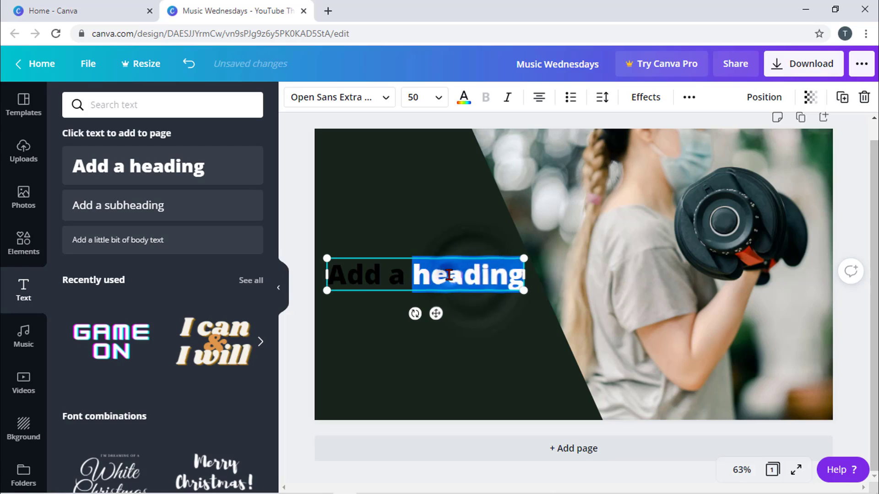
{"action": "triple_click", "coordinate": [452, 276]}
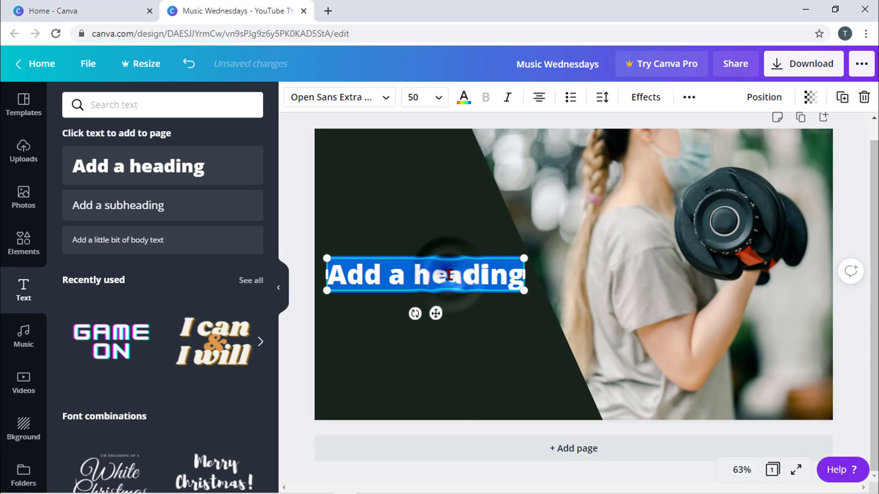
- Search fonts for 'lat' and set the heading to Lato Bold
{"action": "left_click", "coordinate": [356, 103]}
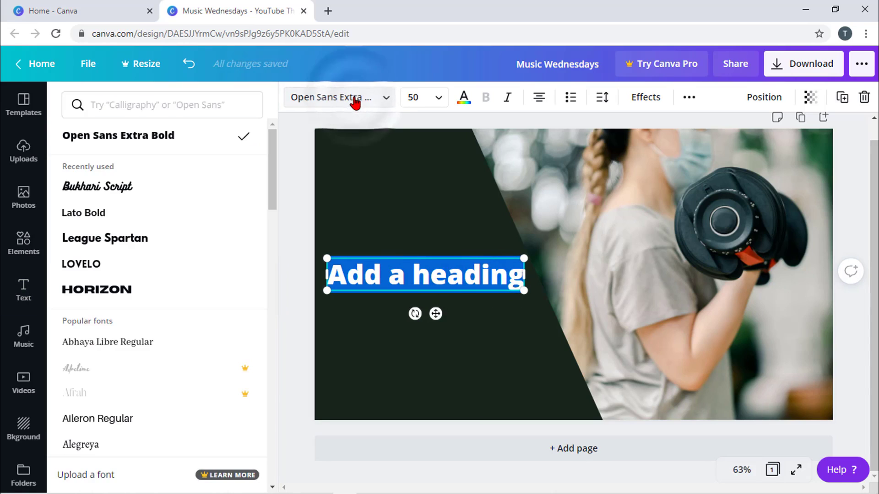
{"action": "left_click", "coordinate": [179, 101]}
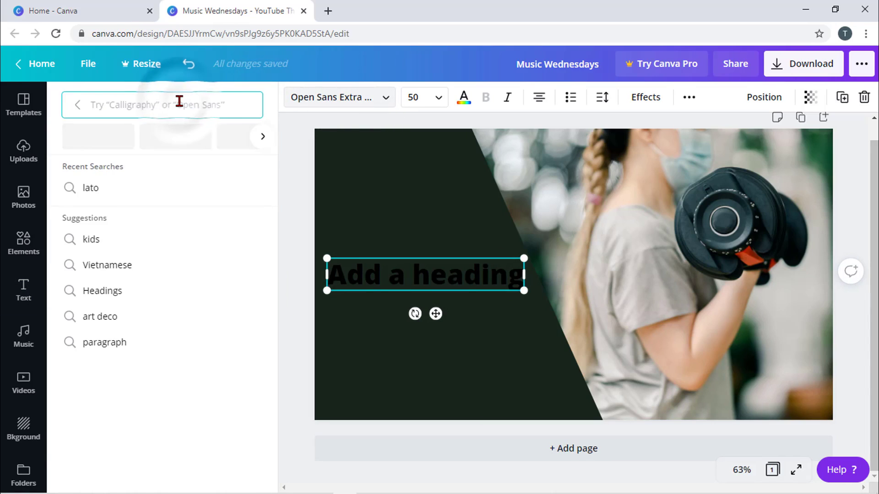
{"action": "type", "text": "lato"}
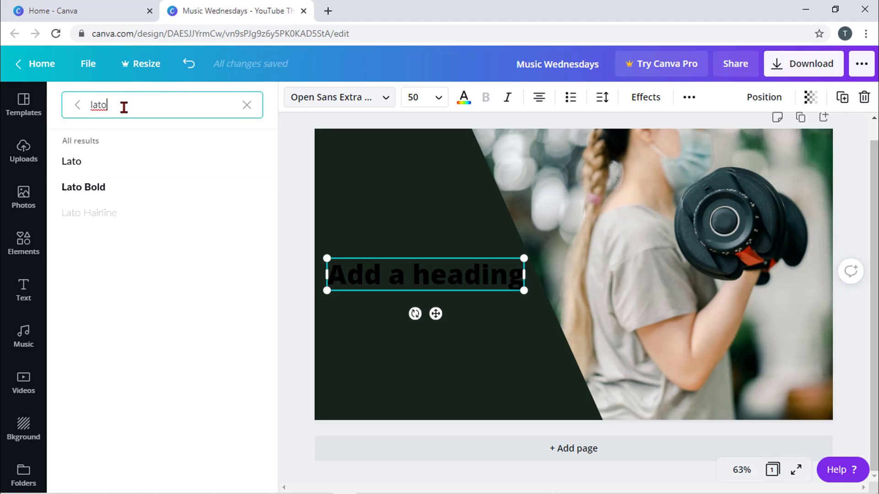
{"action": "left_click", "coordinate": [97, 186]}
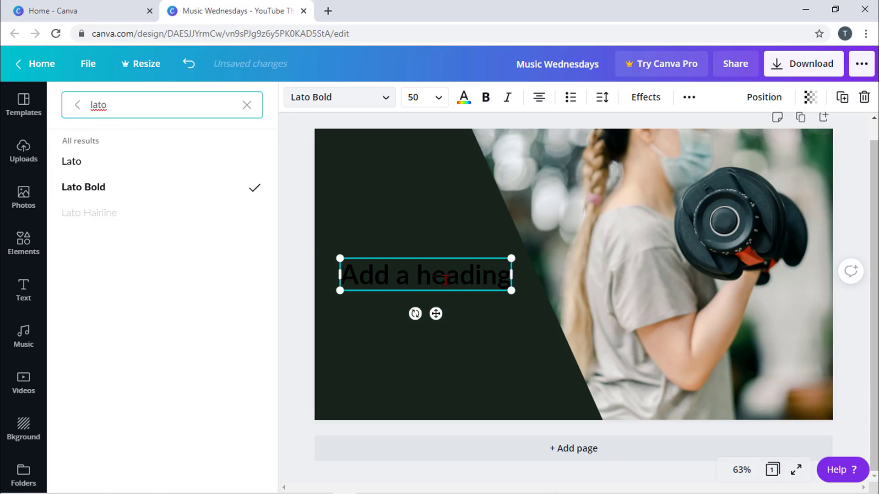
{"action": "left_click", "coordinate": [442, 190]}
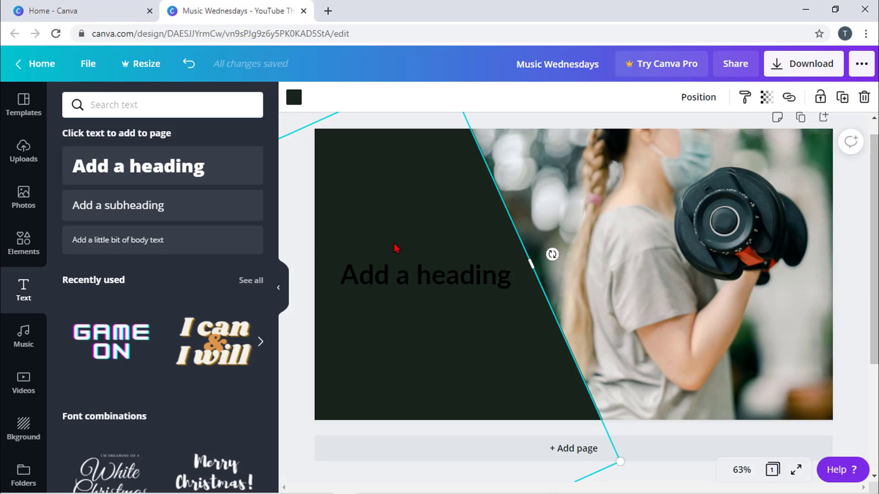
- Turn the heading text white, then delete the placeholder heading from the dark panel
{"action": "left_click", "coordinate": [405, 281]}
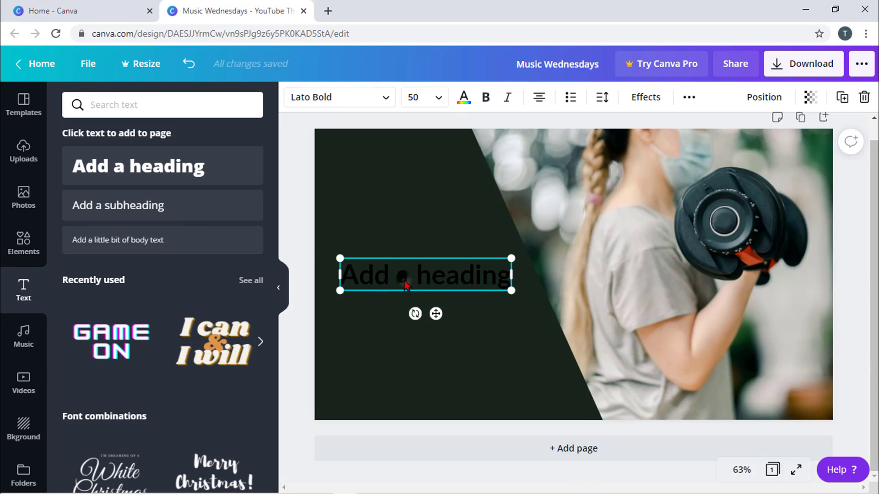
{"action": "left_click", "coordinate": [463, 97]}
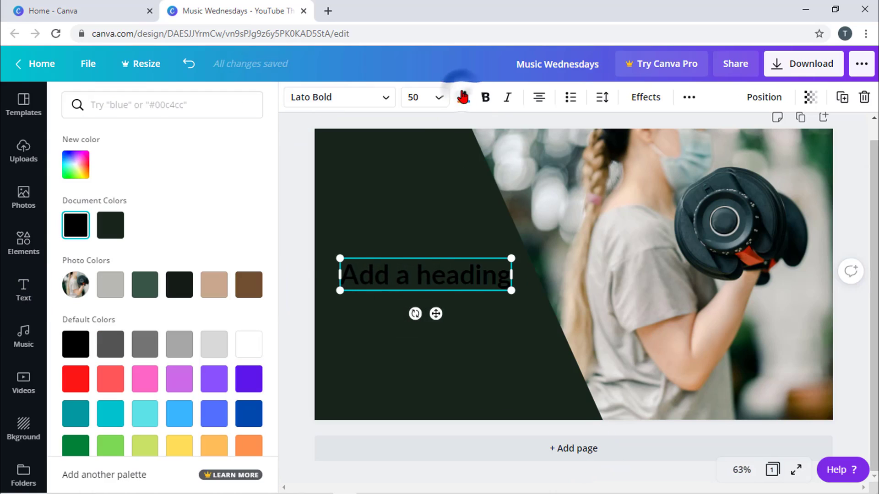
{"action": "left_click", "coordinate": [85, 384]}
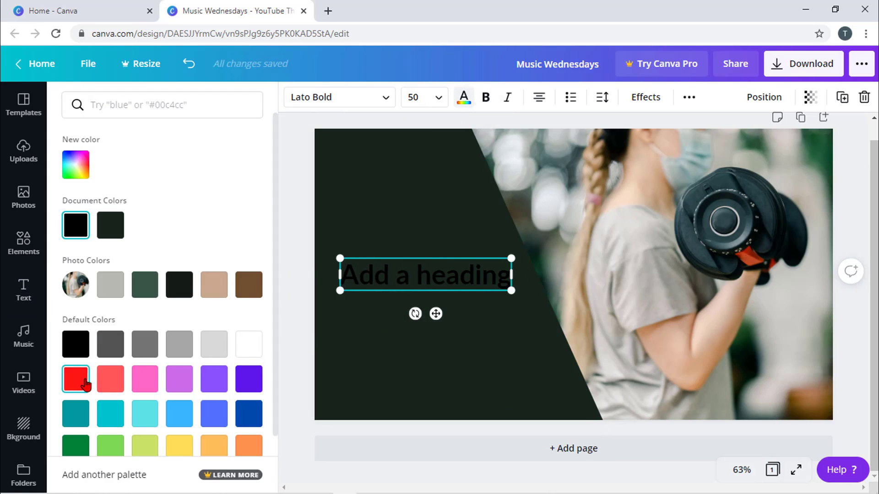
{"action": "left_click", "coordinate": [243, 351]}
{"action": "key", "text": "Escape"}
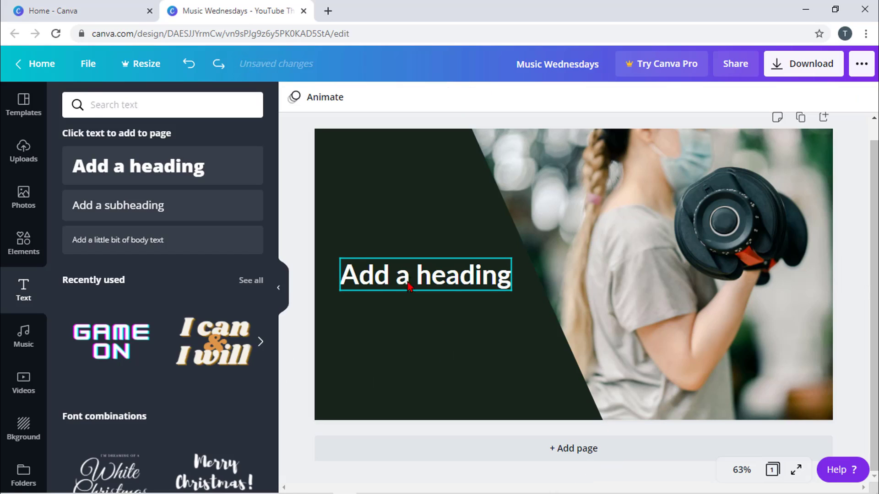
{"action": "left_click", "coordinate": [456, 284]}
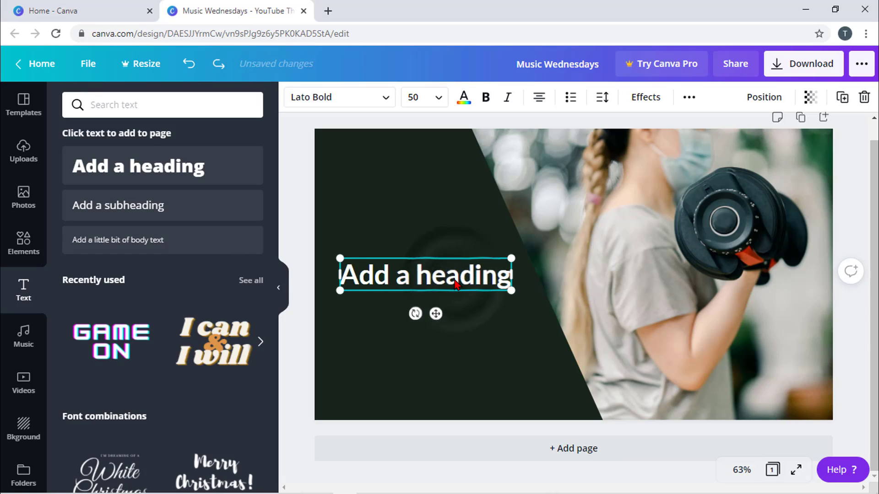
{"action": "key", "text": "Delete"}
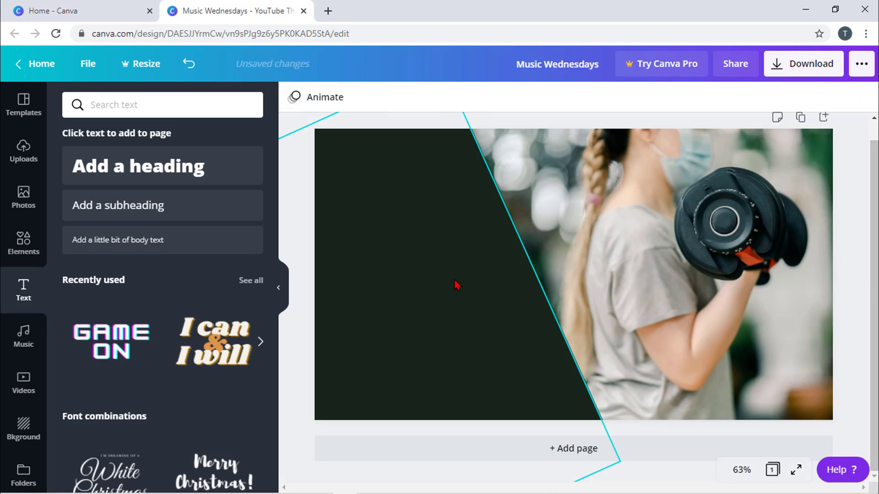
- Drag the recently used 'I can & I will' text design onto the thumbnail, shrink it and move it onto the dark panel
{"action": "scroll", "coordinate": [179, 354], "scroll_direction": "down", "scroll_amount": 2}
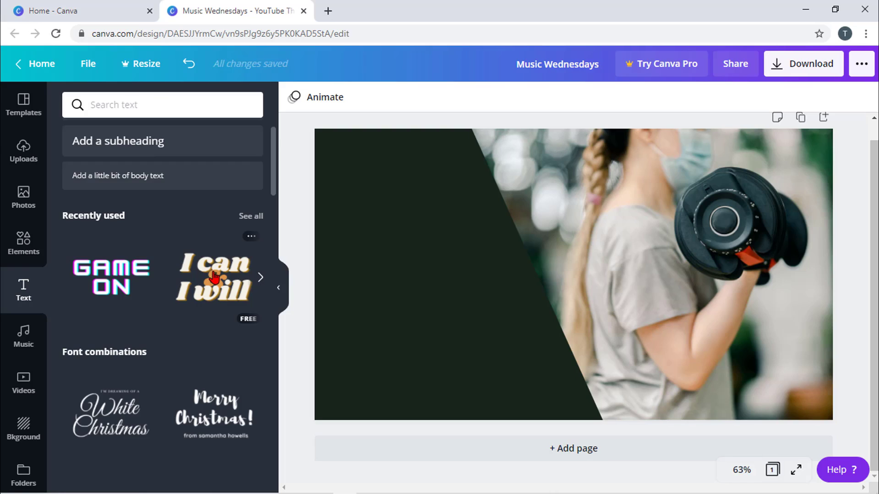
{"action": "left_click_drag", "start_coordinate": [213, 283], "coordinate": [381, 217]}
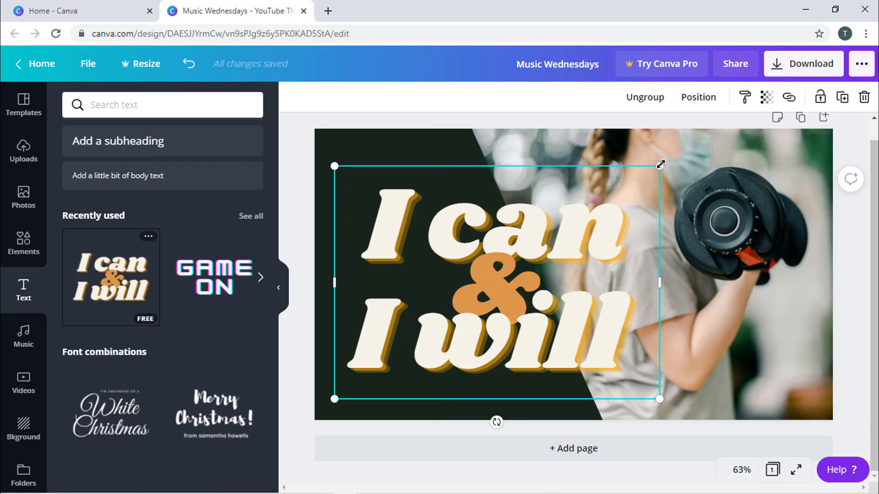
{"action": "left_click_drag", "start_coordinate": [660, 165], "coordinate": [524, 259]}
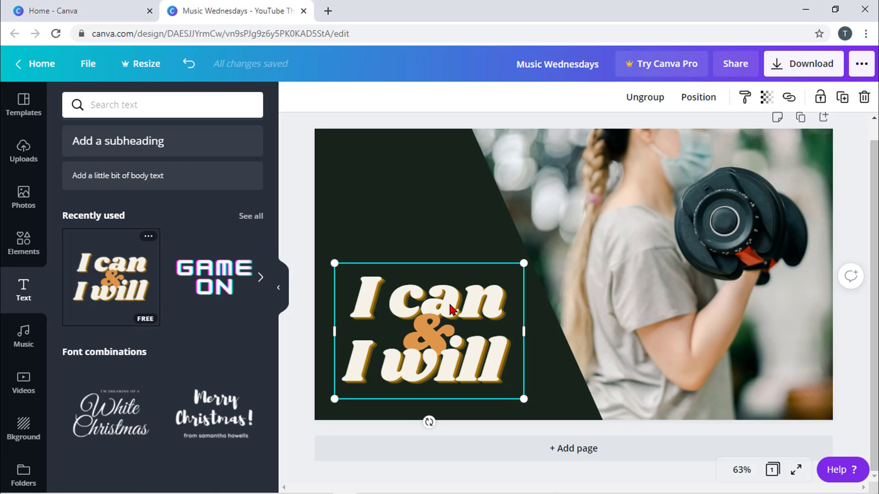
{"action": "left_click_drag", "start_coordinate": [450, 310], "coordinate": [449, 274]}
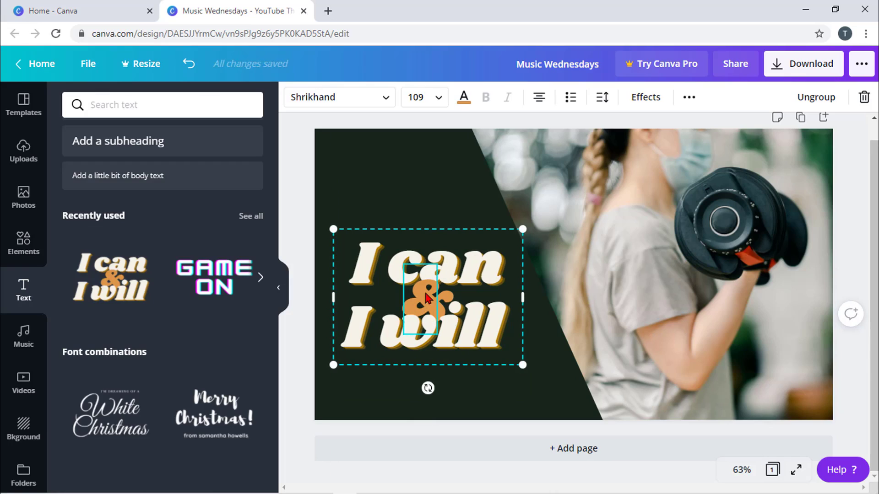
- Delete the orange ampersand from the 'I can & I will' text group
{"action": "left_click", "coordinate": [419, 196]}
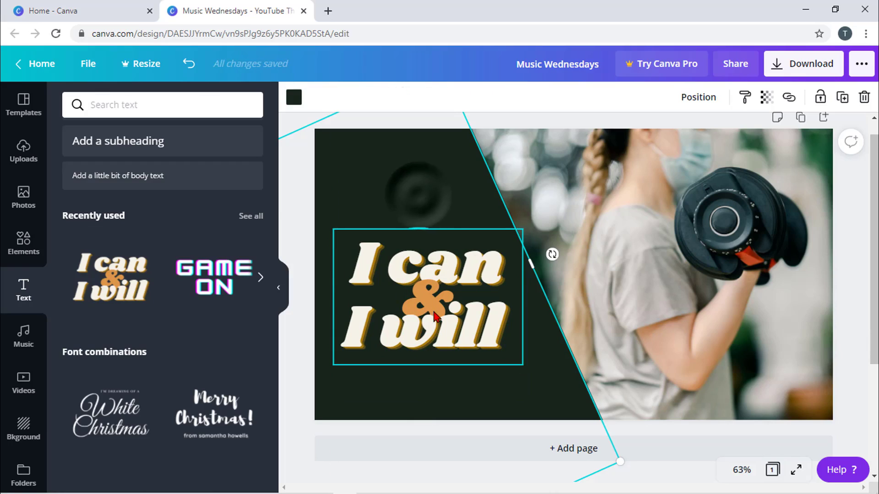
{"action": "left_click", "coordinate": [415, 314]}
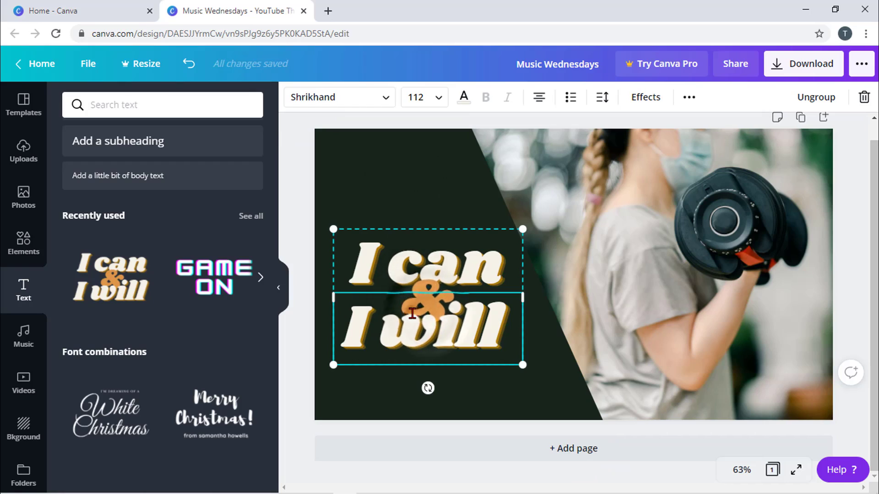
{"action": "left_click", "coordinate": [421, 167]}
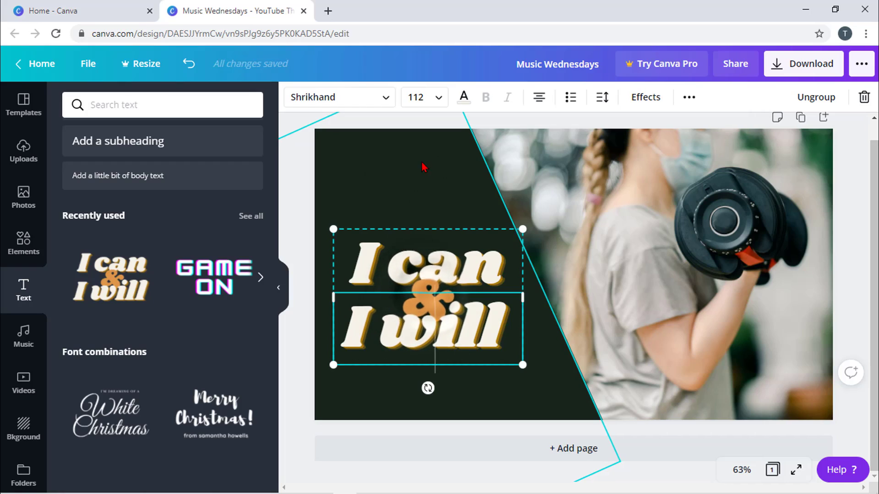
{"action": "left_click", "coordinate": [428, 295]}
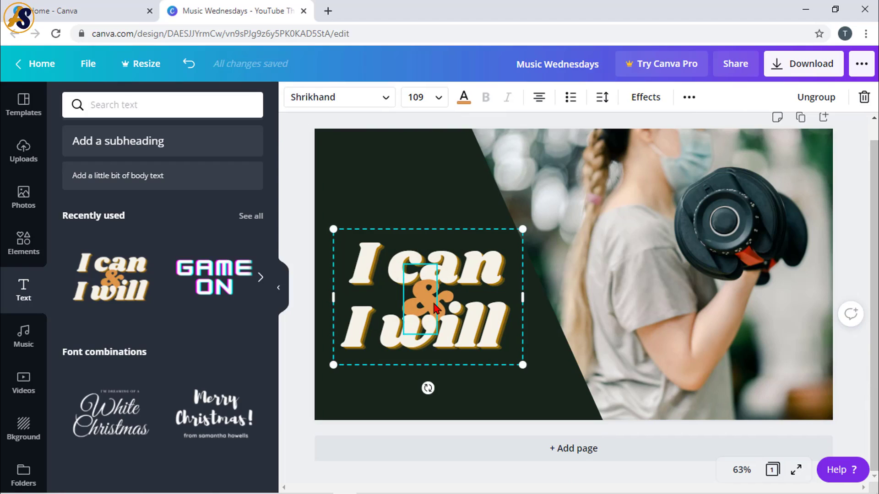
{"action": "key", "text": "Delete"}
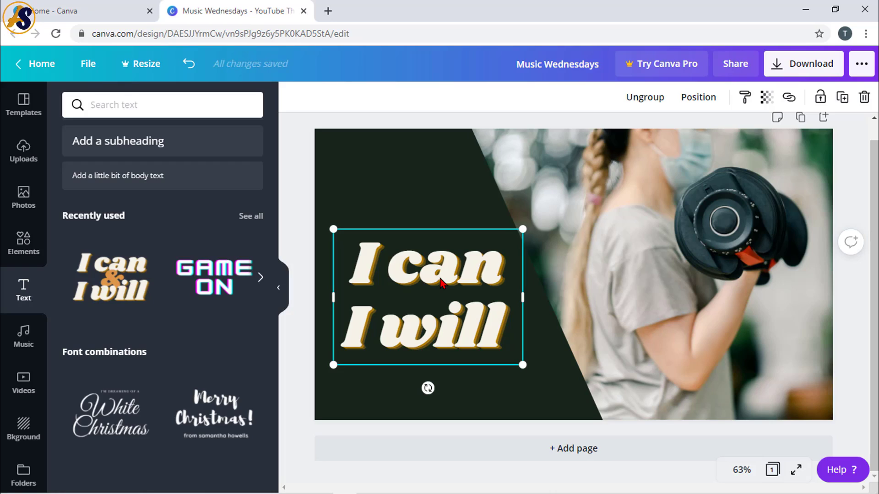
- Ungroup the 'I can' and 'I will' lines and select 'I can' on its own
{"action": "left_click", "coordinate": [436, 279]}
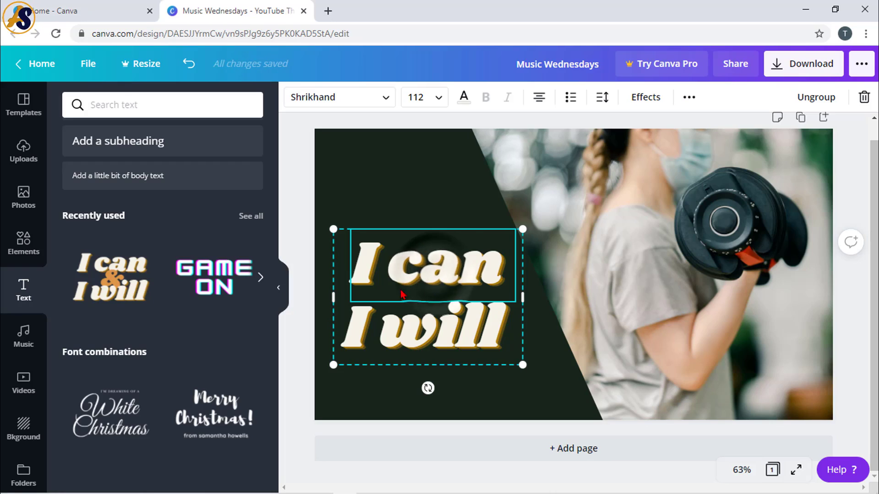
{"action": "left_click", "coordinate": [414, 340]}
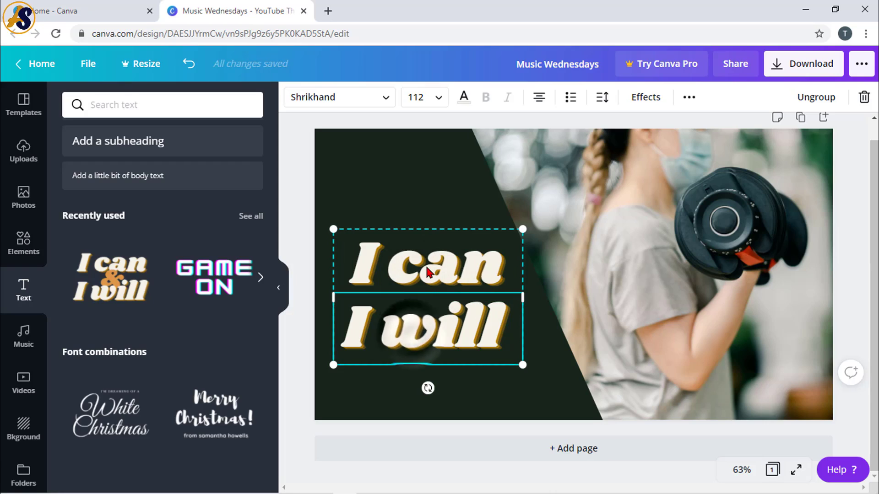
{"action": "left_click", "coordinate": [428, 274]}
{"action": "left_click", "coordinate": [412, 337]}
{"action": "left_click", "coordinate": [414, 275]}
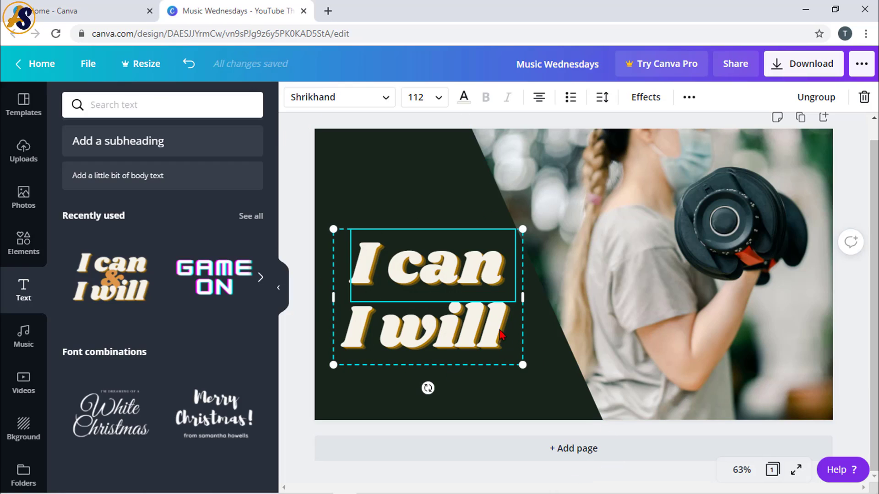
{"action": "left_click", "coordinate": [418, 333]}
{"action": "left_click", "coordinate": [426, 300]}
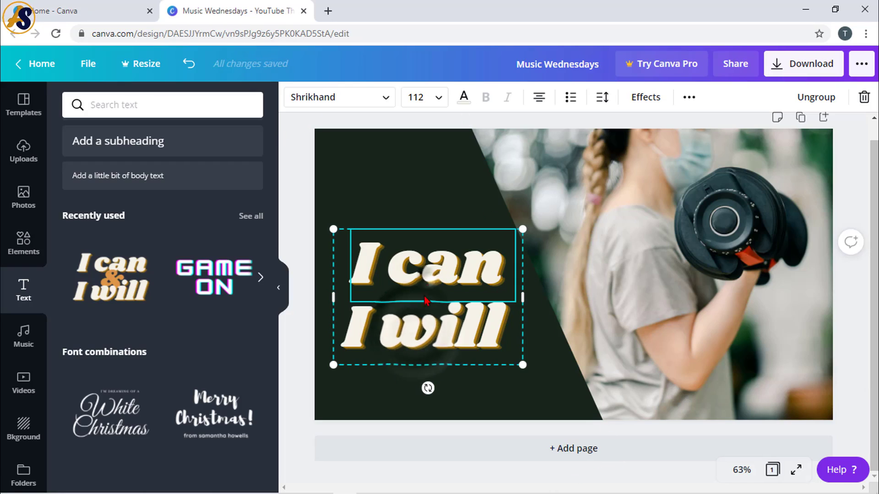
{"action": "left_click", "coordinate": [420, 334]}
{"action": "left_click", "coordinate": [436, 276]}
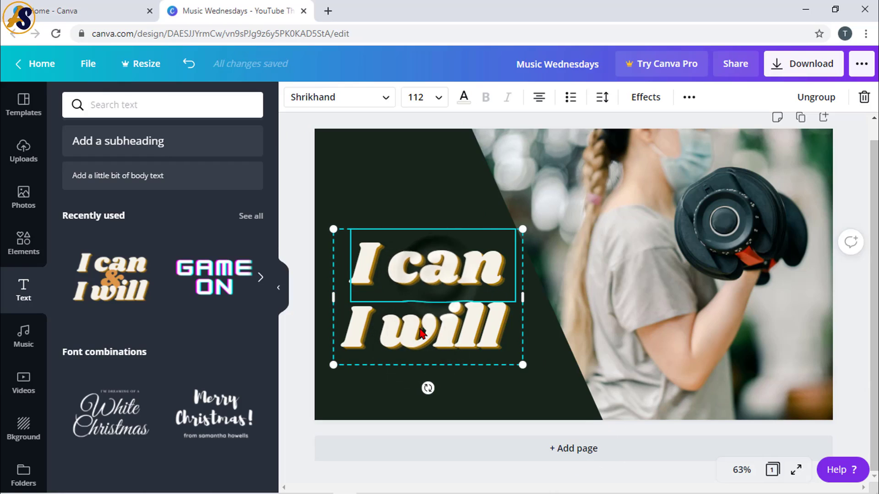
{"action": "left_click", "coordinate": [419, 333]}
{"action": "left_click", "coordinate": [436, 280]}
{"action": "left_click", "coordinate": [417, 333]}
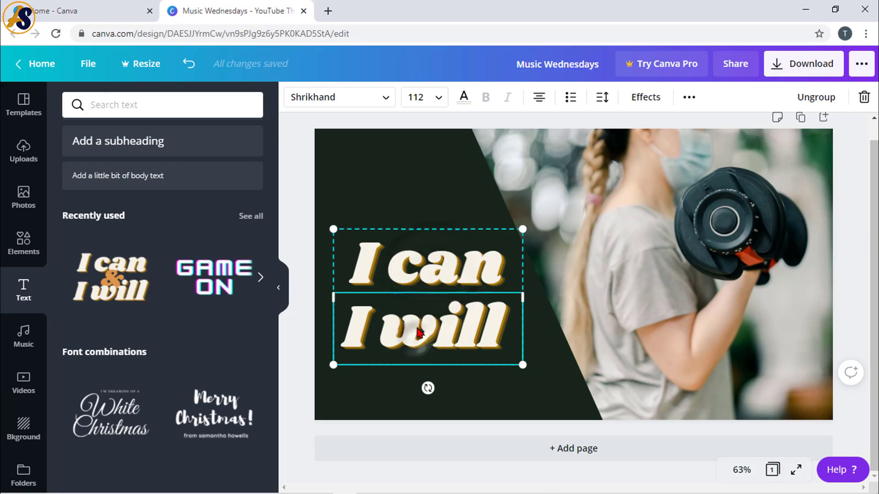
{"action": "left_click", "coordinate": [441, 265]}
{"action": "right_click", "coordinate": [442, 266]}
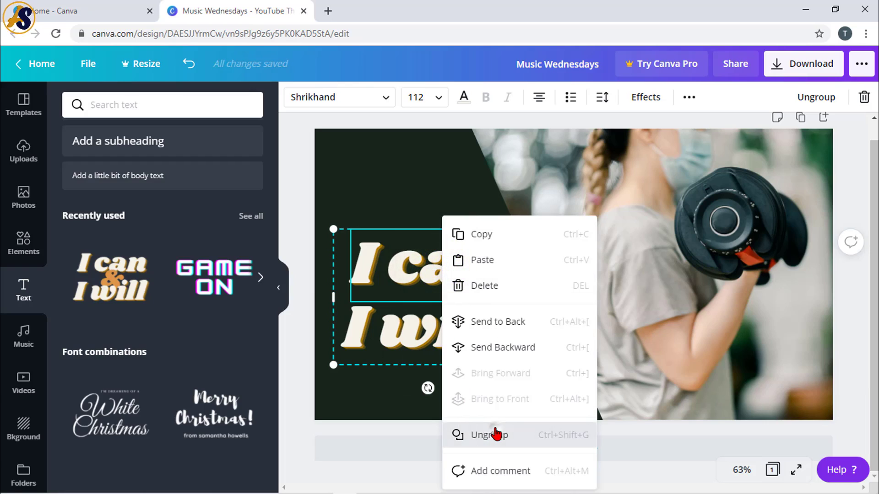
{"action": "left_click", "coordinate": [497, 433]}
{"action": "left_click", "coordinate": [443, 277]}
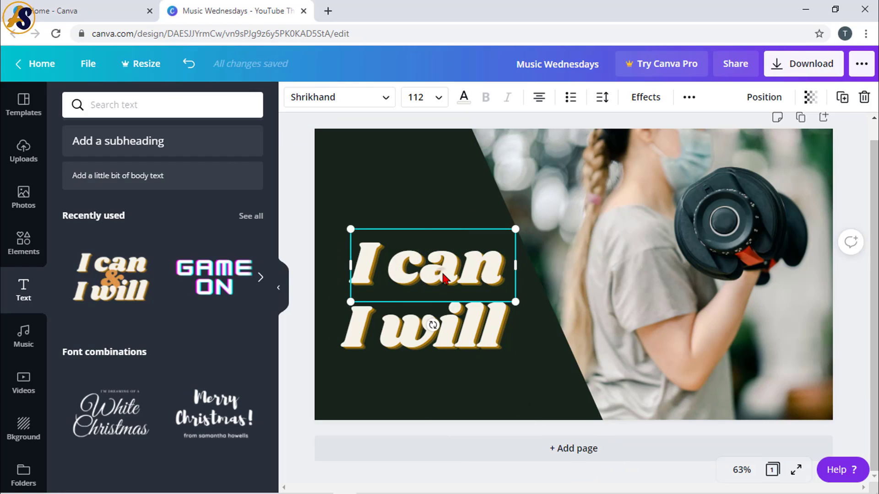
- Reposition 'I will' lower on the panel and place 'I can' just above it
{"action": "left_click_drag", "start_coordinate": [443, 277], "coordinate": [418, 224]}
{"action": "left_click", "coordinate": [430, 337]}
{"action": "left_click_drag", "start_coordinate": [430, 337], "coordinate": [430, 362]}
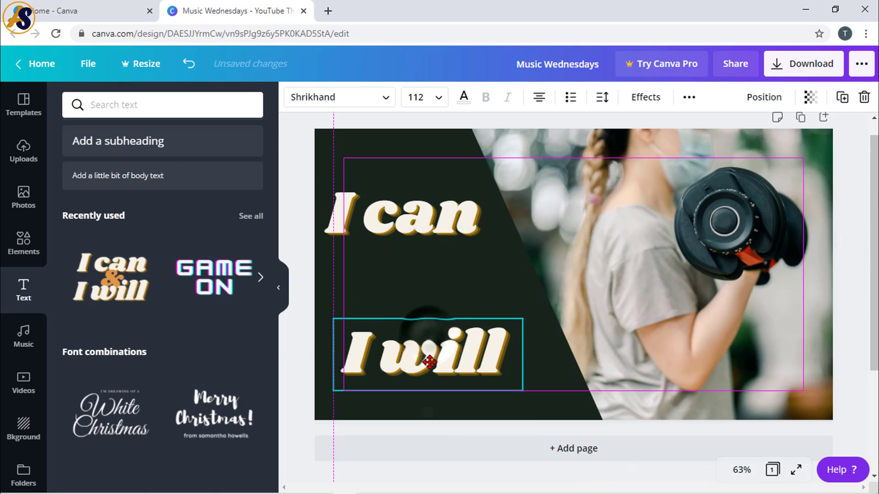
{"action": "left_click", "coordinate": [424, 225]}
{"action": "left_click_drag", "start_coordinate": [424, 226], "coordinate": [443, 281]}
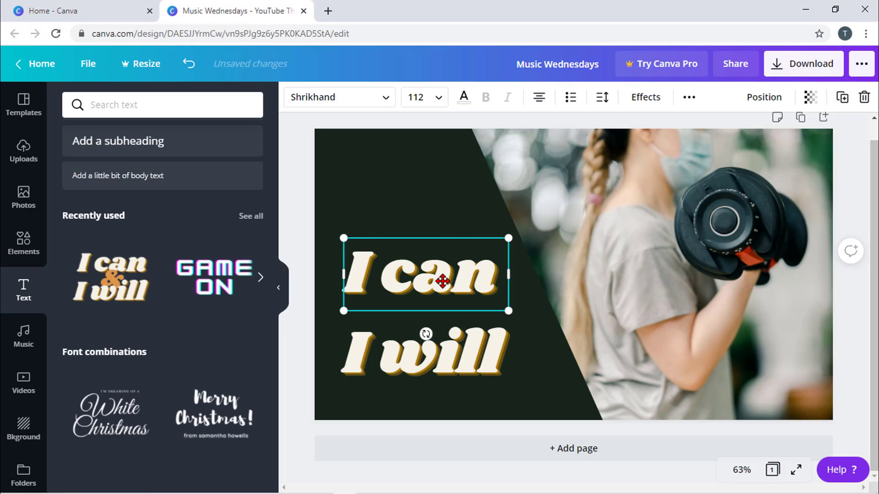
- Replace 'I can' with 'Health', widening its box to one line and resizing to 87.5
{"action": "double_click", "coordinate": [453, 275]}
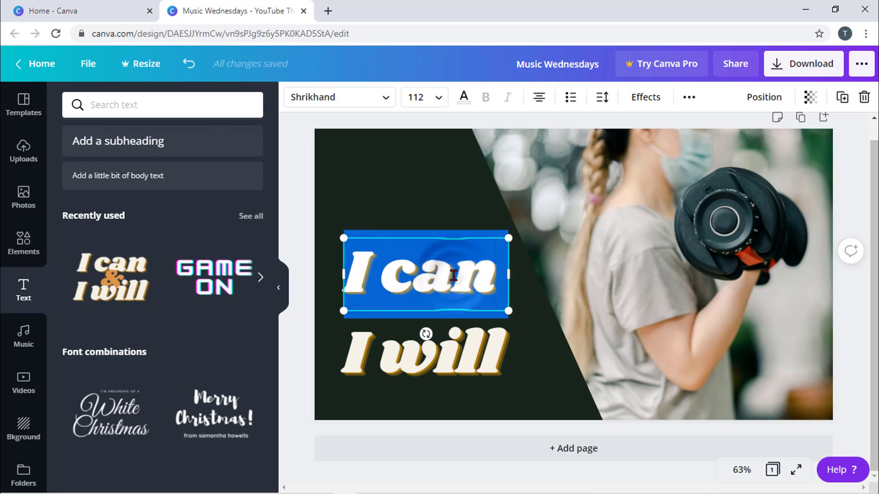
{"action": "left_click", "coordinate": [486, 277]}
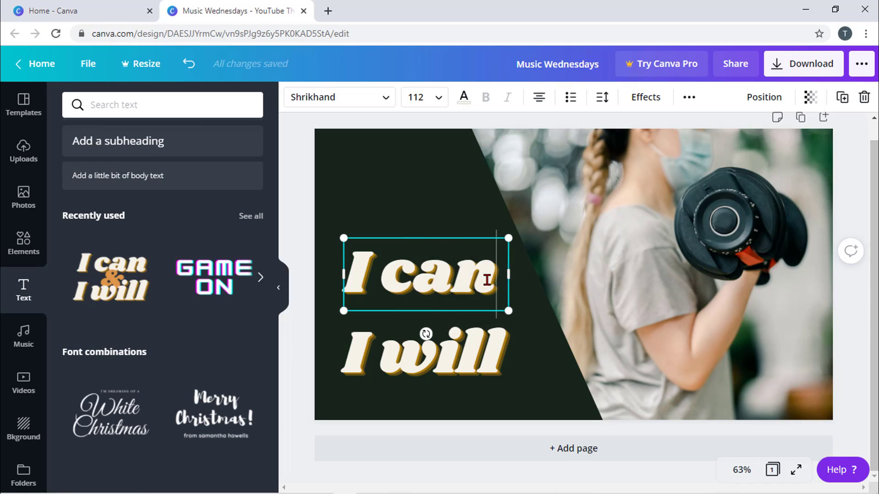
{"action": "key", "text": "BackSpace"}
{"action": "key", "text": "BackSpace"}
{"action": "key", "text": "BackSpace"}
{"action": "key", "text": "BackSpace"}
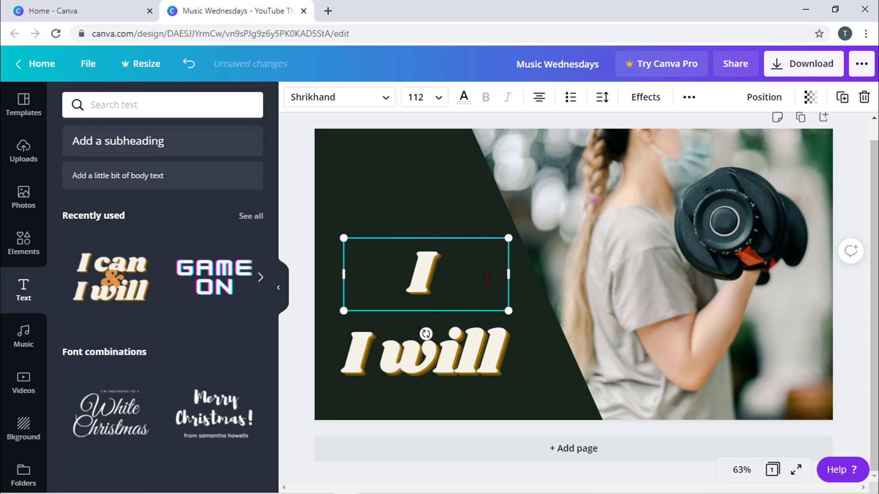
{"action": "key", "text": "BackSpace"}
{"action": "type", "text": "He"}
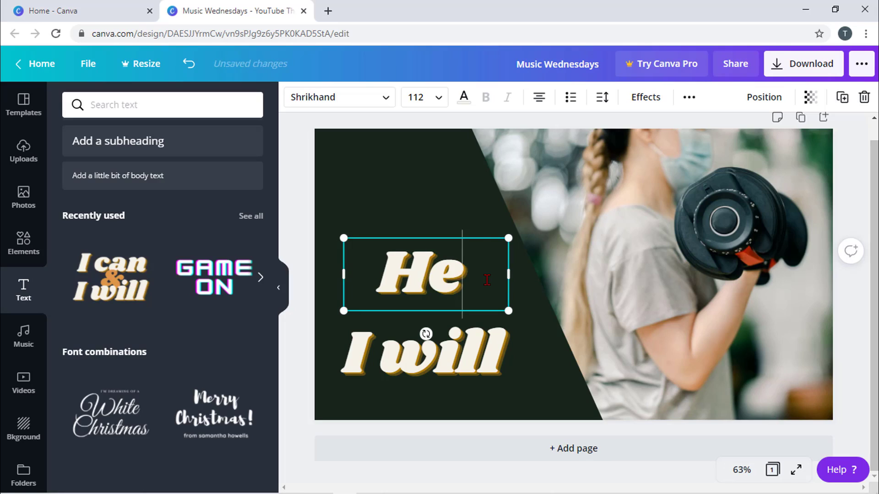
{"action": "type", "text": "alth"}
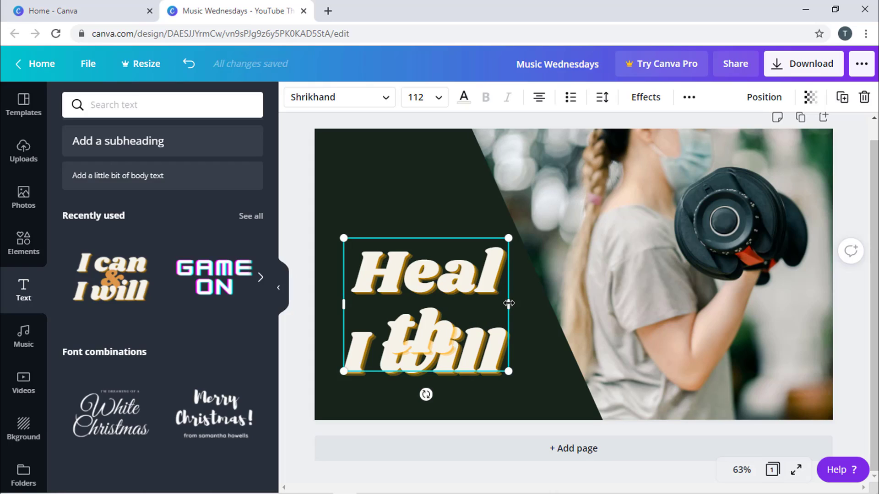
{"action": "left_click_drag", "start_coordinate": [509, 303], "coordinate": [574, 298]}
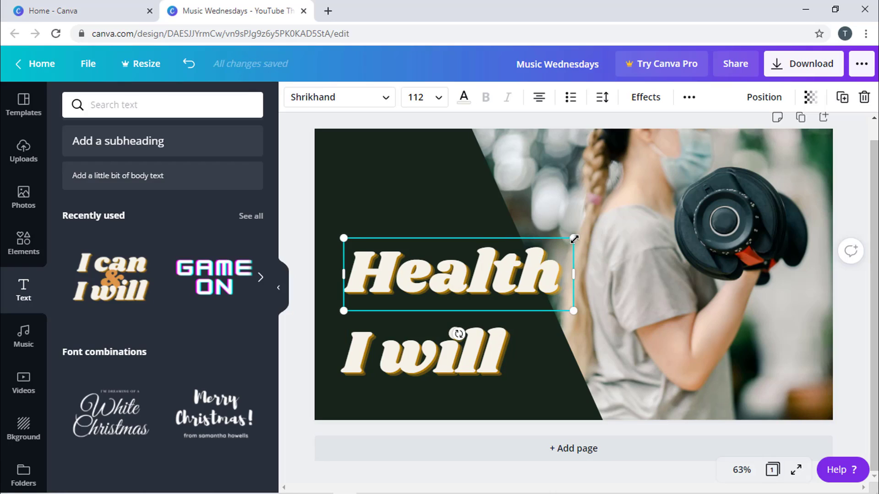
{"action": "left_click_drag", "start_coordinate": [562, 241], "coordinate": [519, 258]}
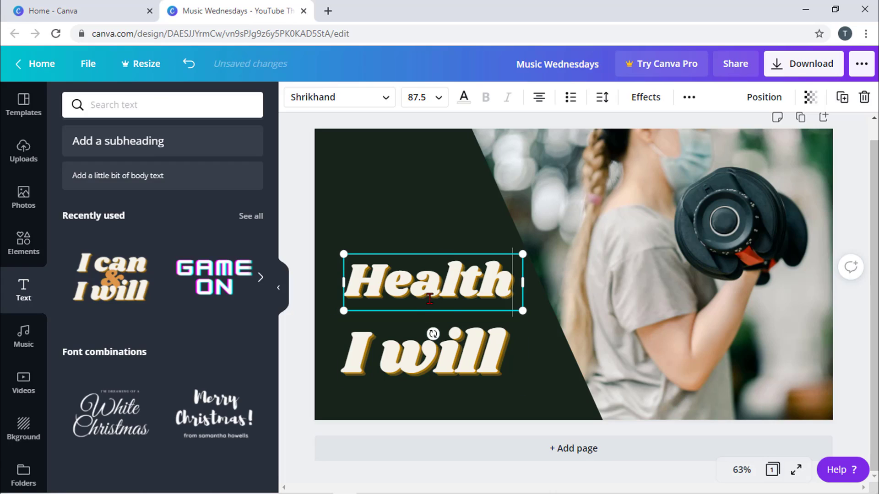
- Replace the 'I will' wording with 'Tips'
{"action": "left_click", "coordinate": [422, 356]}
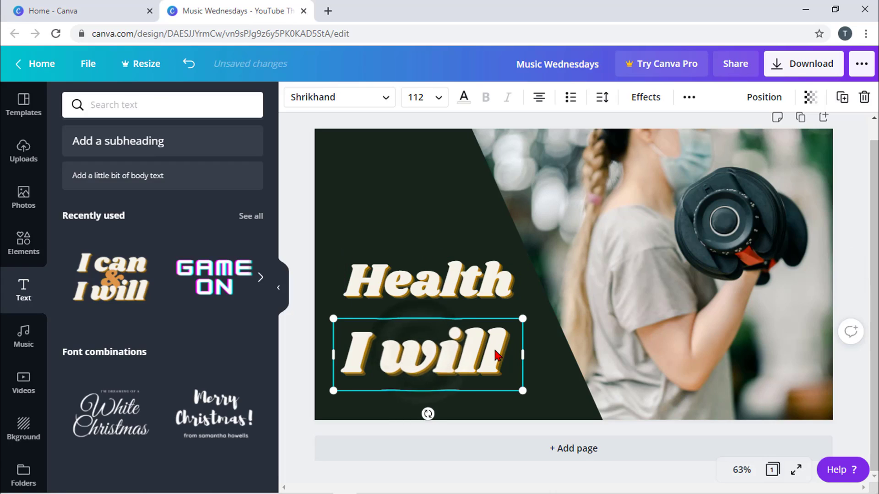
{"action": "double_click", "coordinate": [499, 352]}
{"action": "key", "text": "ctrl+a"}
{"action": "key", "text": "BackSpace"}
{"action": "type", "text": "T"}
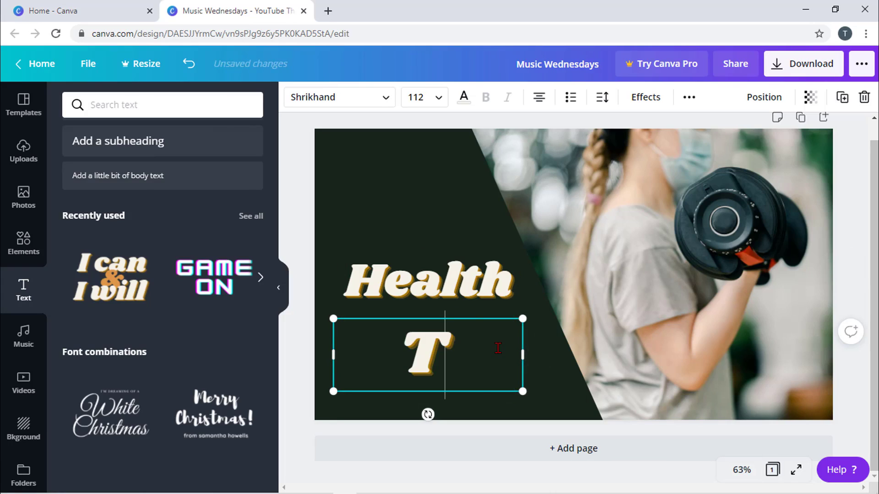
{"action": "type", "text": "ips"}
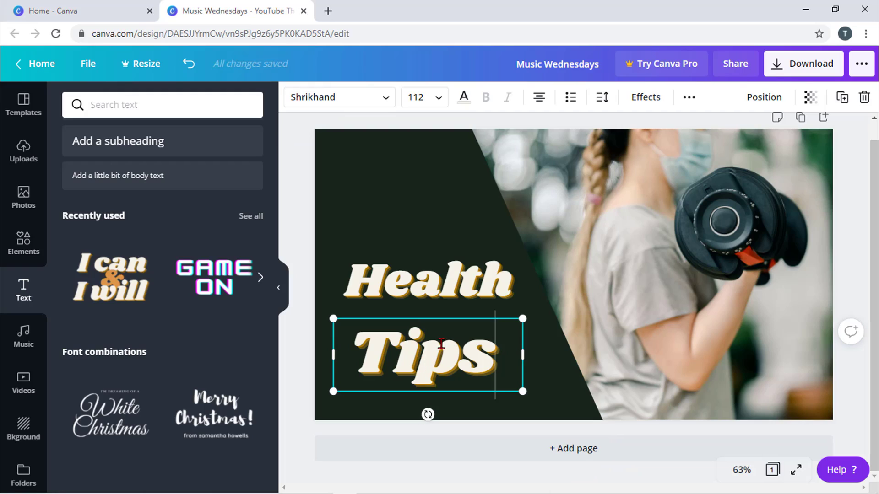
- Duplicate 'Tips', move the copy above 'Health' and change its text to '3'
{"action": "left_click", "coordinate": [844, 98]}
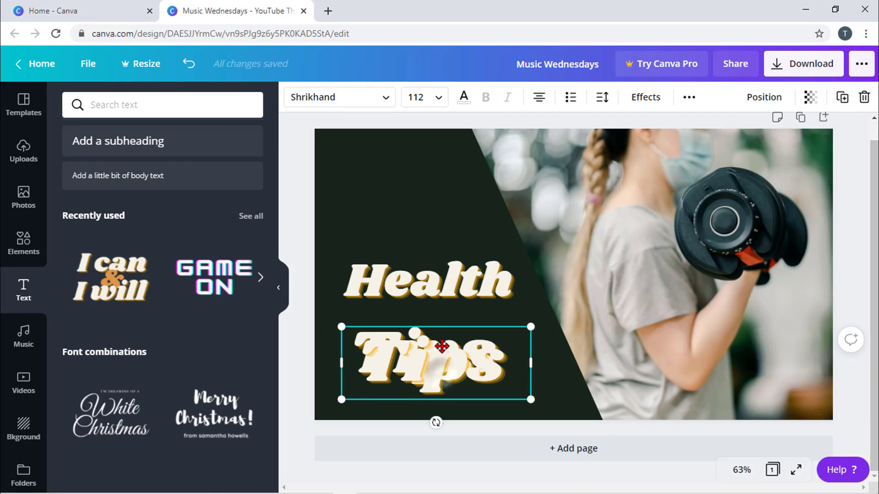
{"action": "left_click_drag", "start_coordinate": [440, 350], "coordinate": [418, 230]}
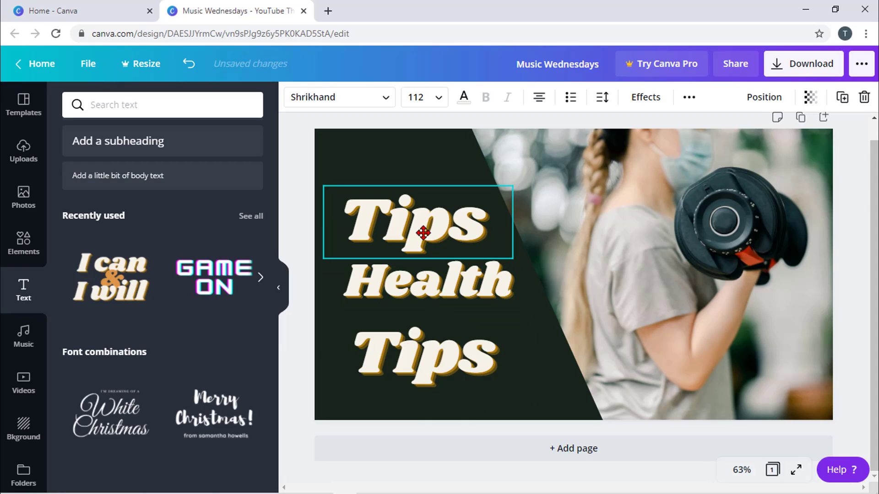
{"action": "double_click", "coordinate": [463, 229]}
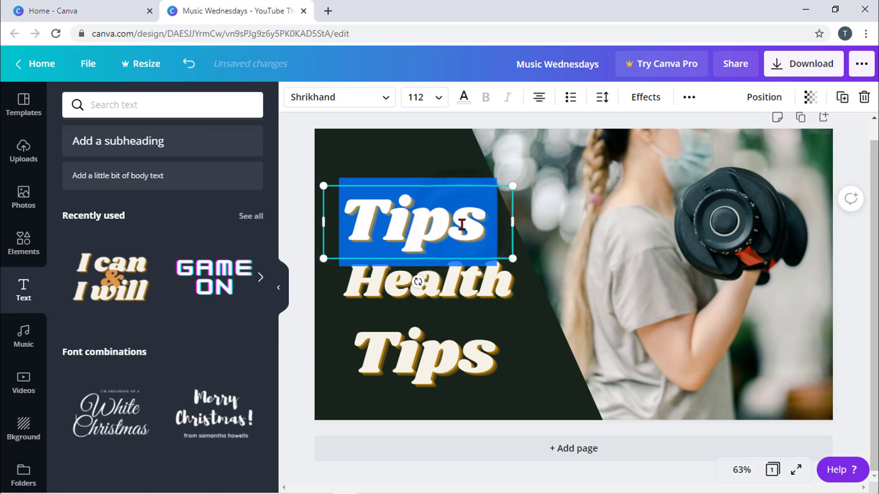
{"action": "type", "text": "3"}
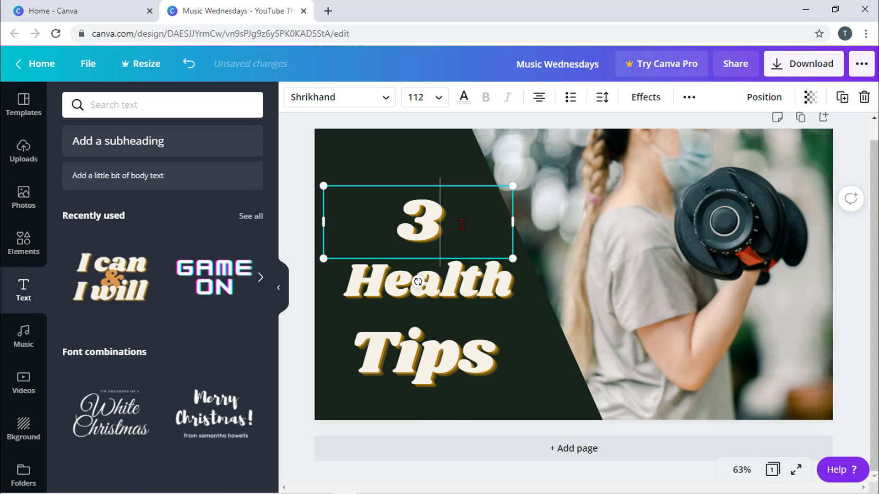
{"action": "left_click", "coordinate": [573, 335]}
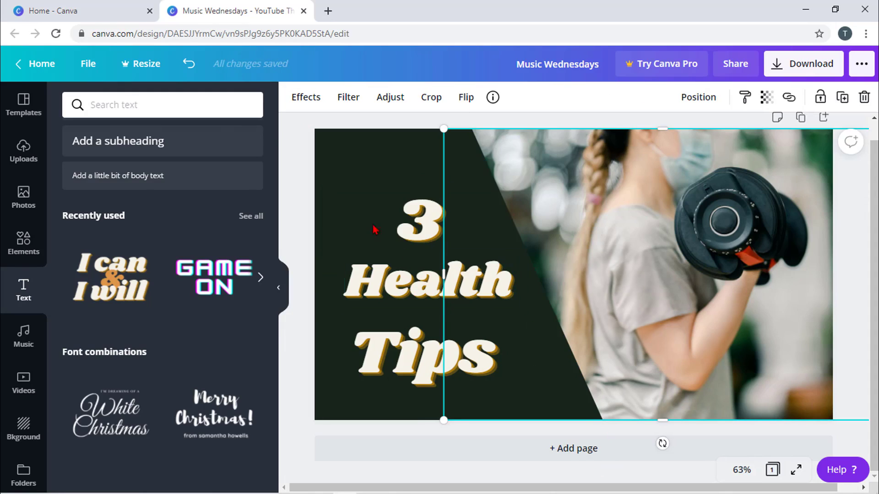
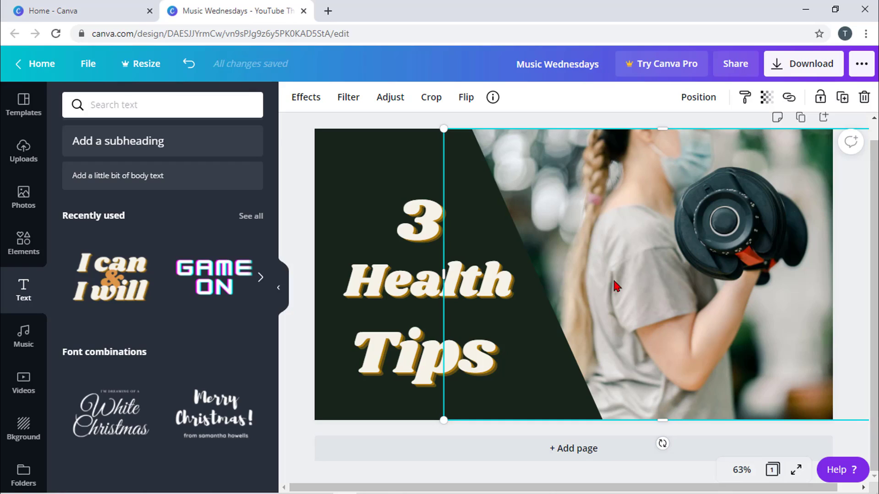
- Move 'Health' onto the dumbbell photo, try a 25 blur on the photo, then reset it to 0
{"action": "mouse_move", "coordinate": [410, 289]}
{"action": "left_mouse_down"}
{"action": "mouse_move", "coordinate": [563, 296]}
{"action": "mouse_move", "coordinate": [665, 318]}
{"action": "mouse_move", "coordinate": [677, 329]}
{"action": "left_mouse_up"}
{"action": "left_click", "coordinate": [582, 188]}
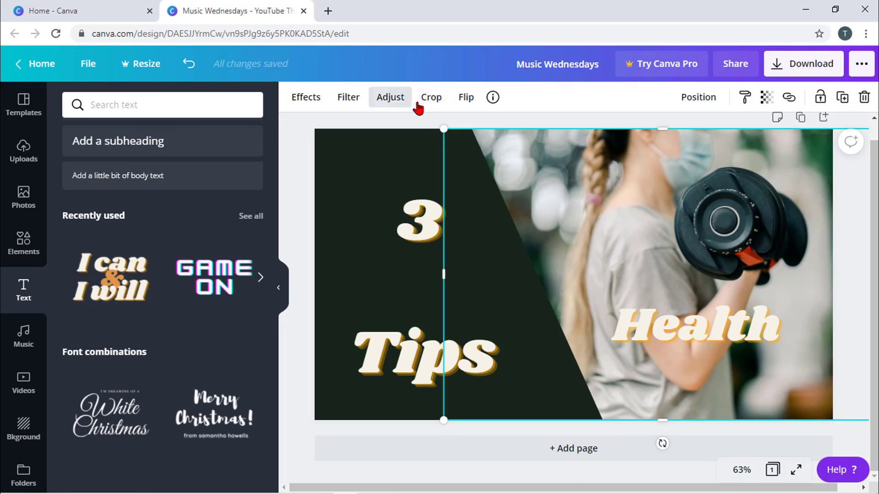
{"action": "left_click", "coordinate": [389, 98]}
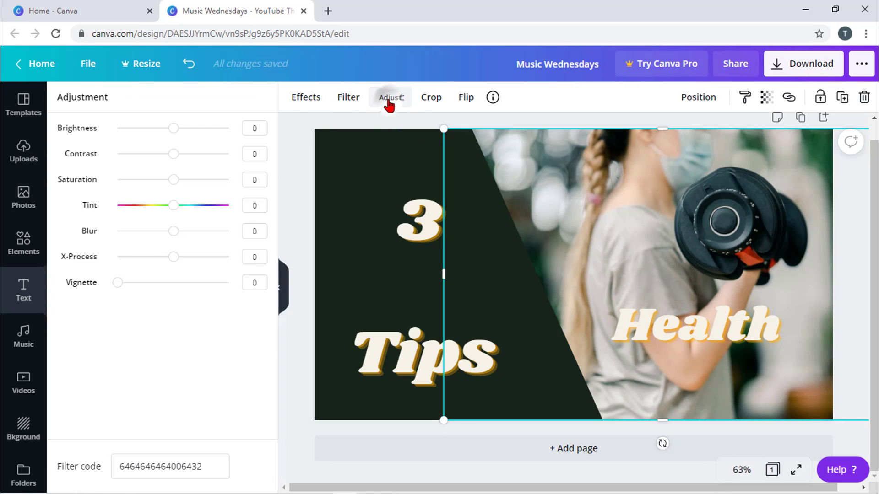
{"action": "left_click_drag", "start_coordinate": [175, 233], "coordinate": [187, 233]}
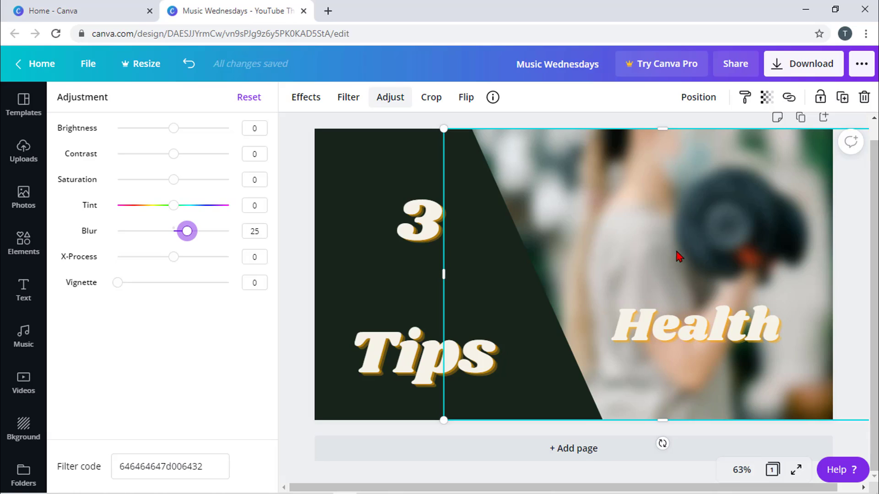
{"action": "left_click", "coordinate": [256, 234]}
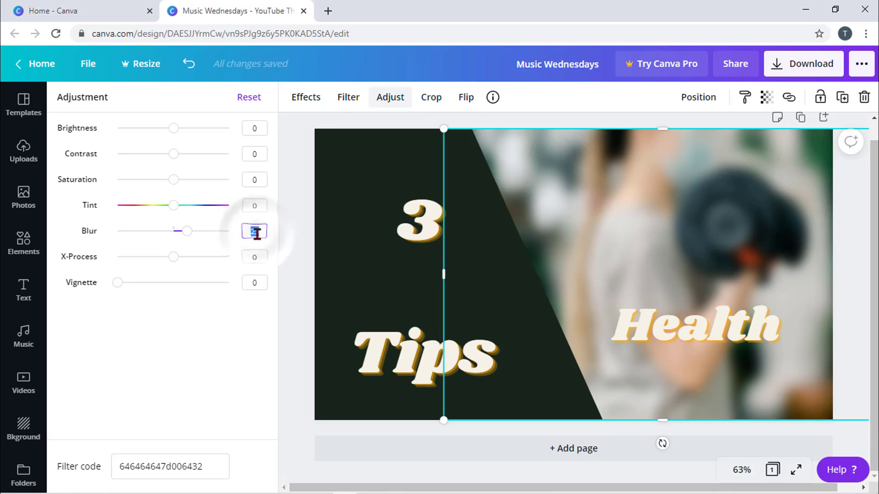
{"action": "key", "text": "Return"}
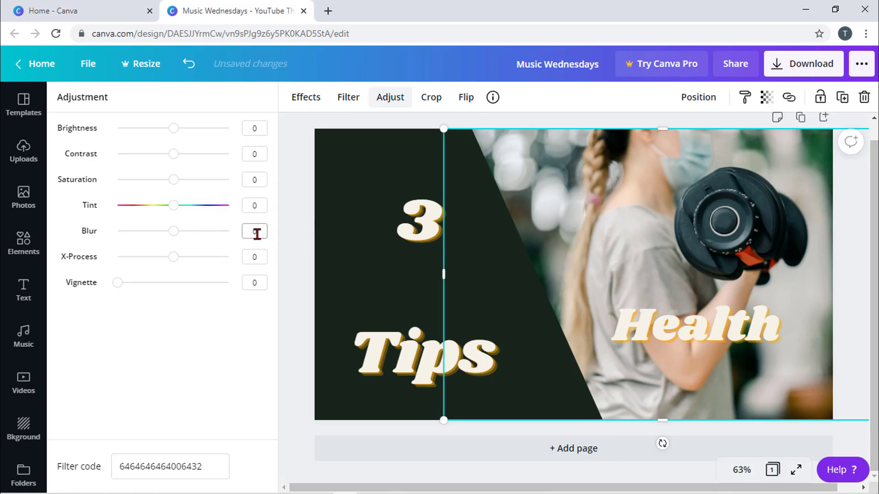
- Move 'Health' back onto the dark panel between '3' and 'Tips'
{"action": "left_click", "coordinate": [670, 326]}
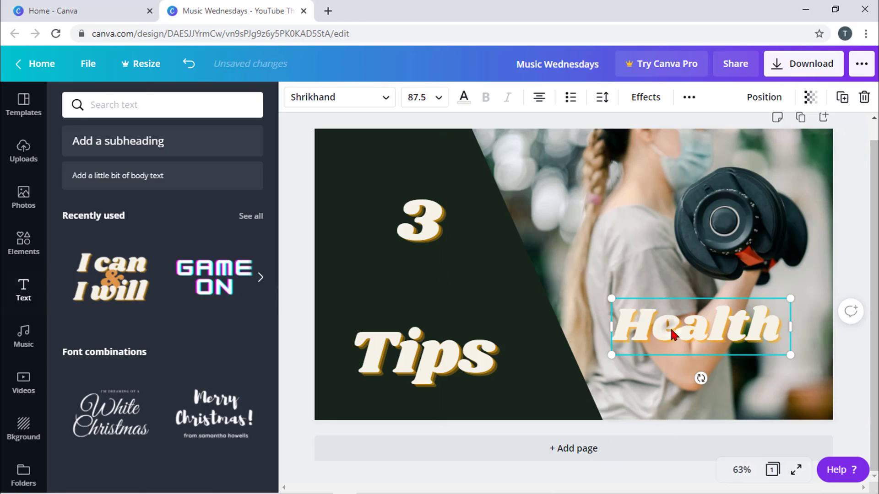
{"action": "mouse_move", "coordinate": [669, 326]}
{"action": "left_mouse_down"}
{"action": "mouse_move", "coordinate": [420, 291]}
{"action": "mouse_move", "coordinate": [403, 292]}
{"action": "mouse_move", "coordinate": [409, 312]}
{"action": "left_mouse_up"}
{"action": "left_click", "coordinate": [431, 348]}
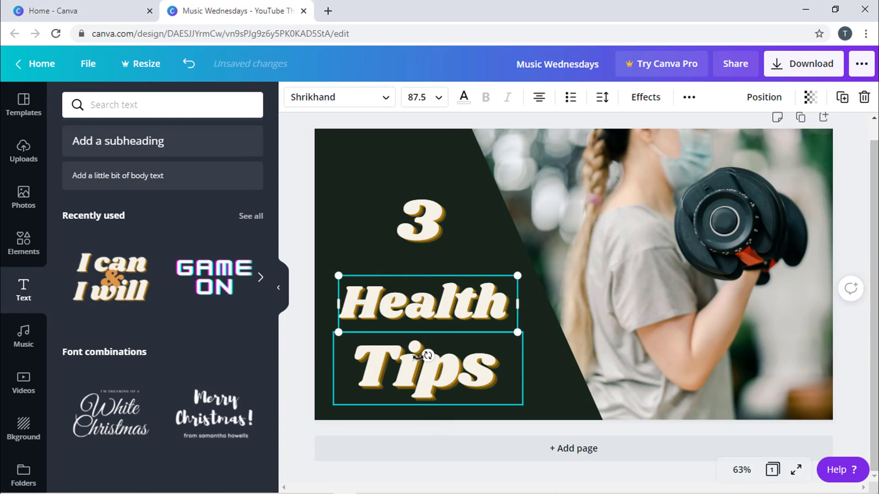
{"action": "left_click", "coordinate": [421, 380]}
{"action": "left_click_drag", "start_coordinate": [422, 374], "coordinate": [423, 366]}
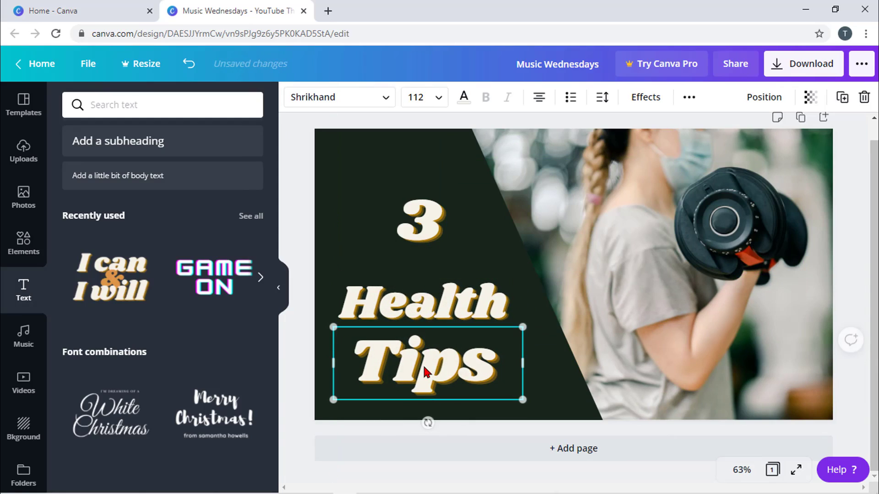
{"action": "left_click", "coordinate": [431, 326]}
{"action": "left_click_drag", "start_coordinate": [431, 326], "coordinate": [430, 318]}
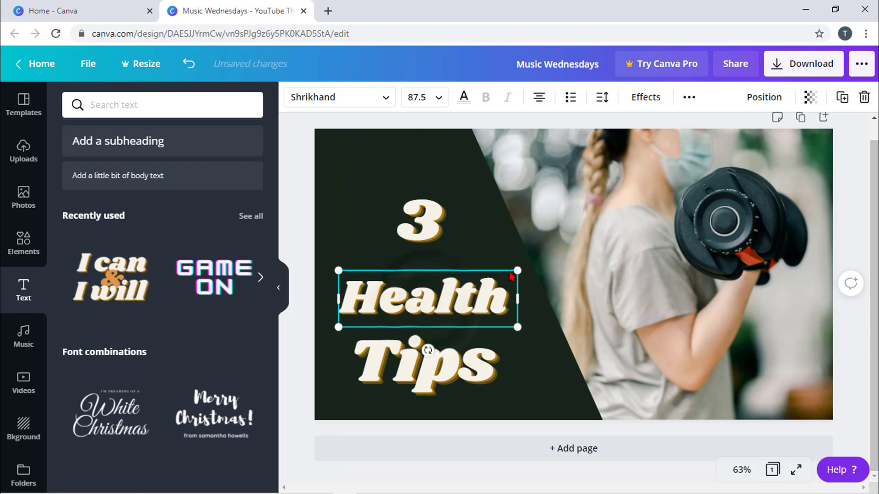
- Enlarge 'Health' to about 106 to span the block and align '3' and 'Tips' with it
{"action": "left_click_drag", "start_coordinate": [526, 261], "coordinate": [542, 257]}
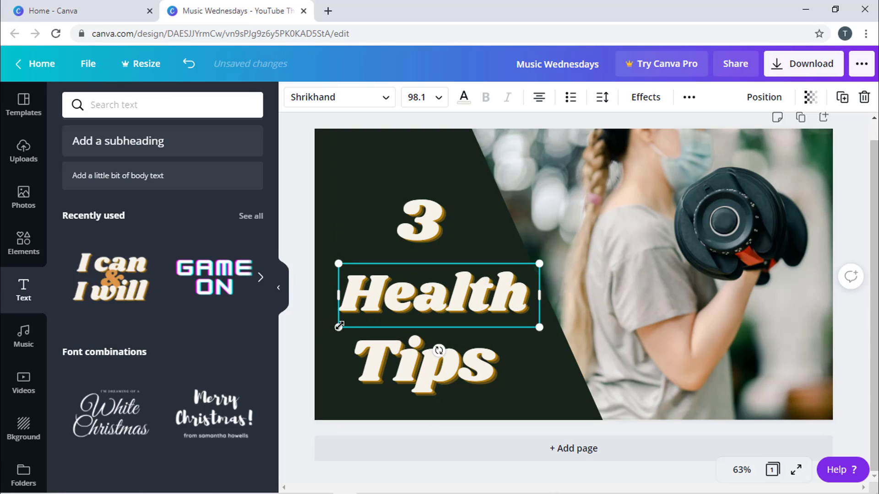
{"action": "left_click_drag", "start_coordinate": [339, 327], "coordinate": [326, 340]}
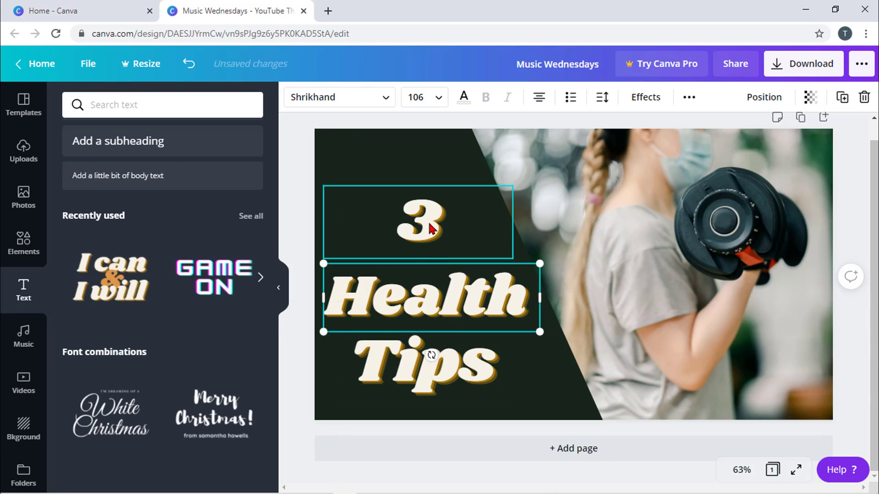
{"action": "left_click_drag", "start_coordinate": [425, 228], "coordinate": [420, 235]}
{"action": "left_click_drag", "start_coordinate": [426, 359], "coordinate": [430, 365]}
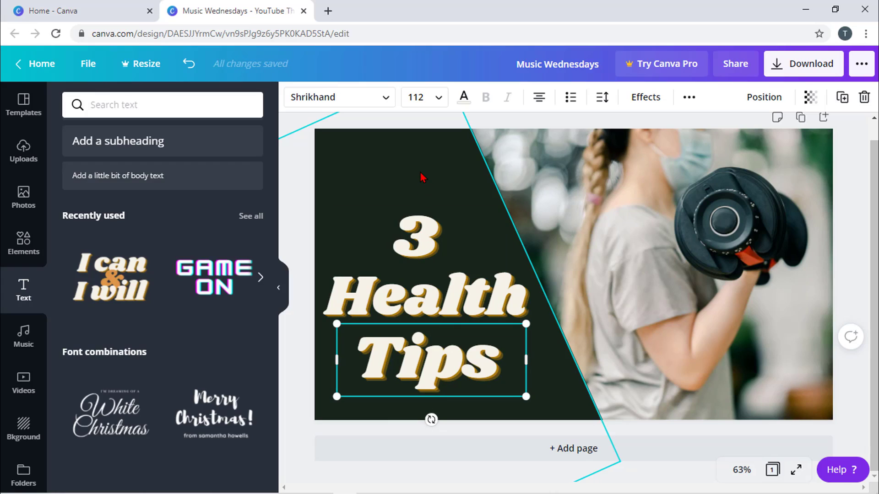
{"action": "left_click", "coordinate": [408, 173]}
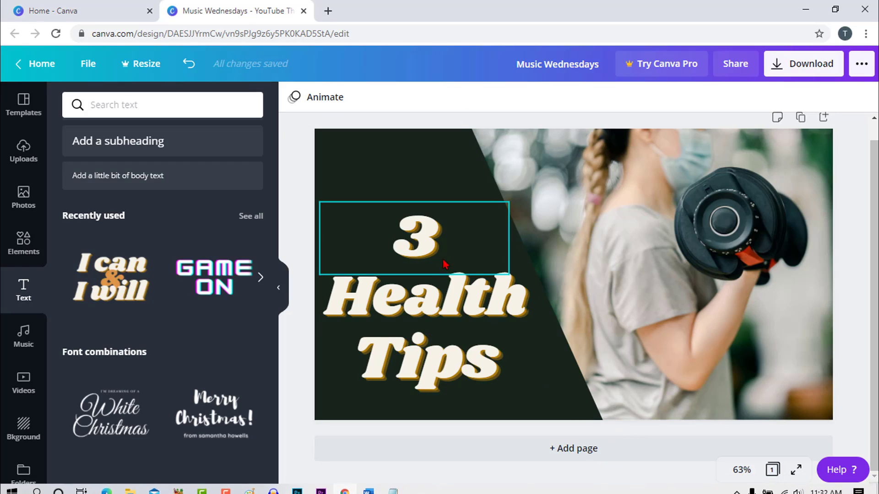
- Rotate '3' and 'Health' to a diagonal angle along the panel's slanted edge
{"action": "left_click", "coordinate": [428, 247]}
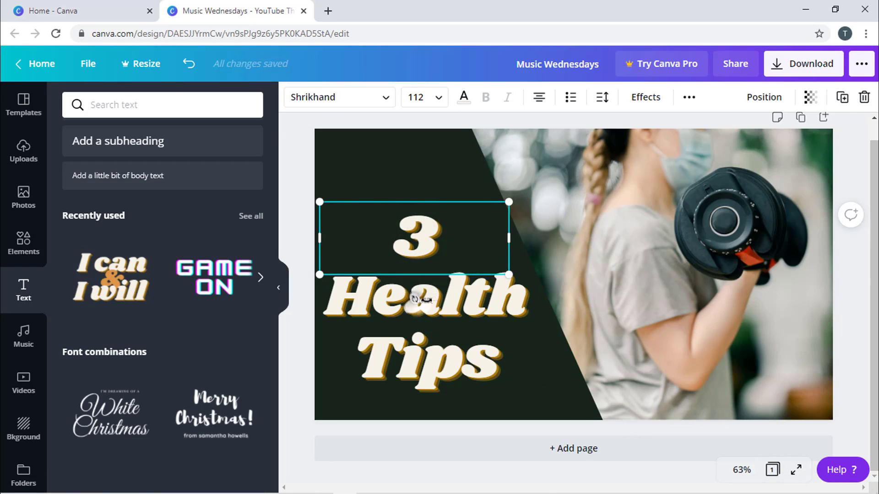
{"action": "left_click_drag", "start_coordinate": [414, 298], "coordinate": [461, 282]}
{"action": "left_click_drag", "start_coordinate": [428, 243], "coordinate": [376, 243]}
{"action": "left_click", "coordinate": [456, 304]}
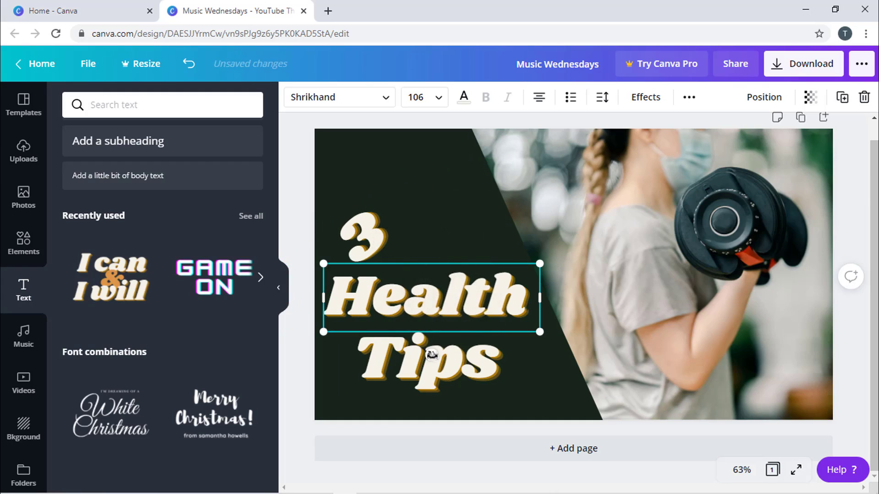
{"action": "left_click_drag", "start_coordinate": [432, 355], "coordinate": [474, 339]}
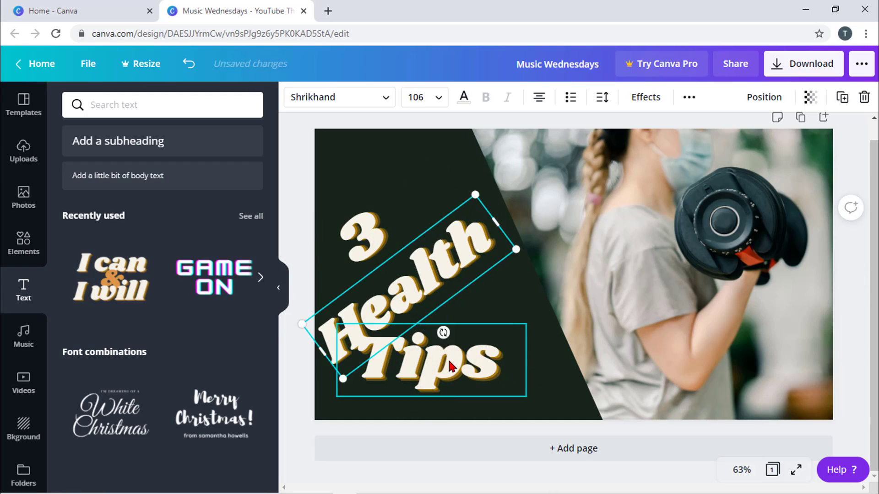
- Tilt 'Tips' to about -45° and '3' to about -36°, aligning the three words diagonally
{"action": "left_click", "coordinate": [447, 361]}
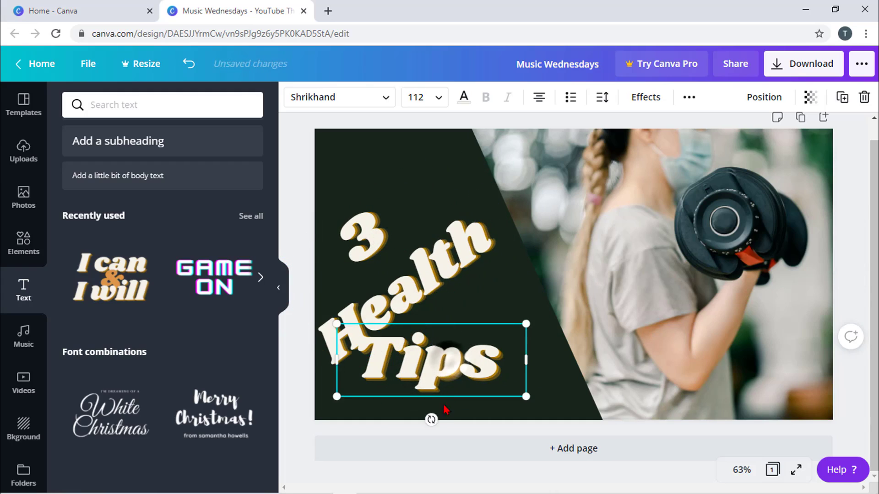
{"action": "mouse_move", "coordinate": [431, 421]}
{"action": "left_mouse_down"}
{"action": "mouse_move", "coordinate": [463, 419]}
{"action": "mouse_move", "coordinate": [475, 396]}
{"action": "mouse_move", "coordinate": [465, 408]}
{"action": "left_mouse_up"}
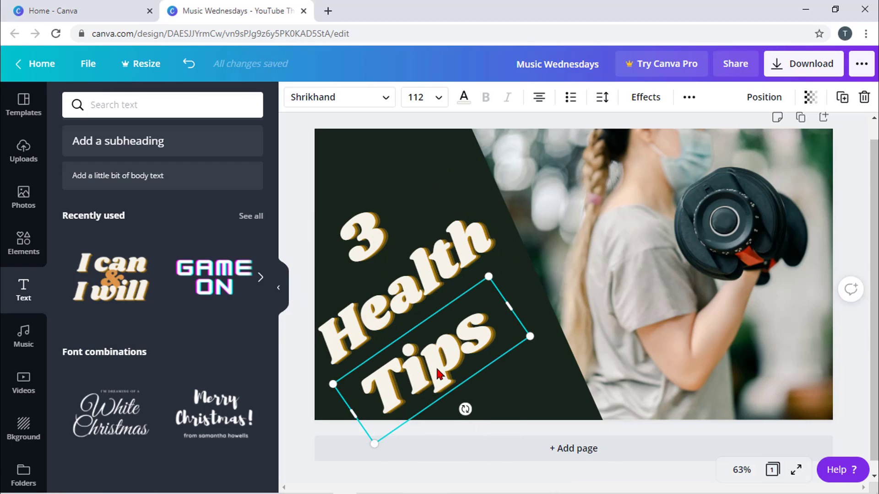
{"action": "left_click_drag", "start_coordinate": [436, 366], "coordinate": [444, 352]}
{"action": "left_click_drag", "start_coordinate": [372, 242], "coordinate": [374, 248]}
{"action": "left_click_drag", "start_coordinate": [400, 291], "coordinate": [366, 244]}
{"action": "left_click_drag", "start_coordinate": [445, 351], "coordinate": [444, 345]}
{"action": "left_click", "coordinate": [532, 126]}
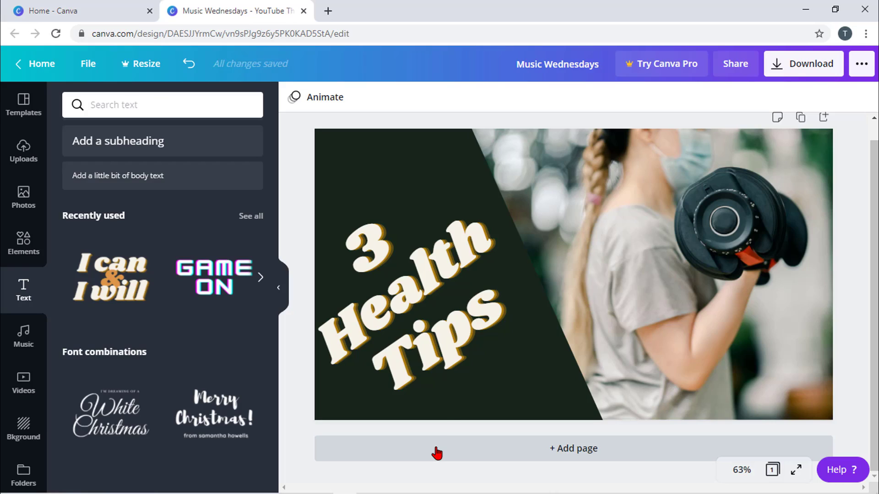
{"action": "left_click", "coordinate": [661, 308]}
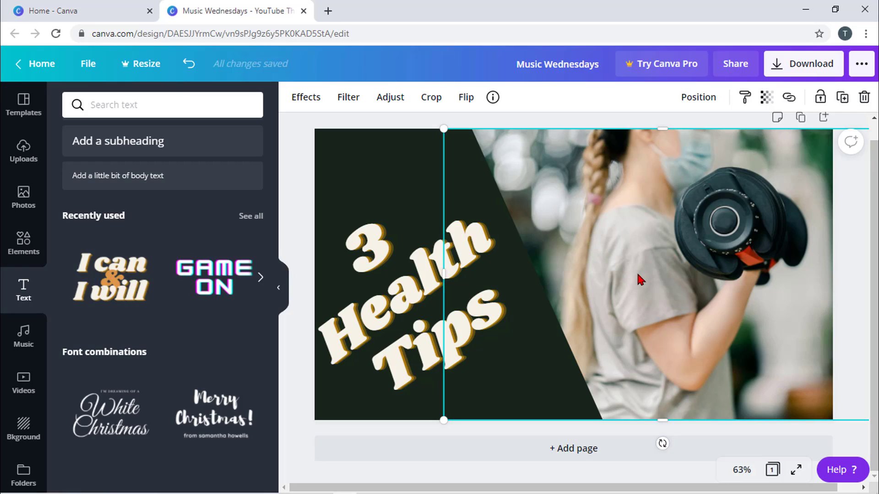
- Delete the dumbbell photo, set the sparkler image as the background, and blur it to 19
{"action": "key", "text": "Delete"}
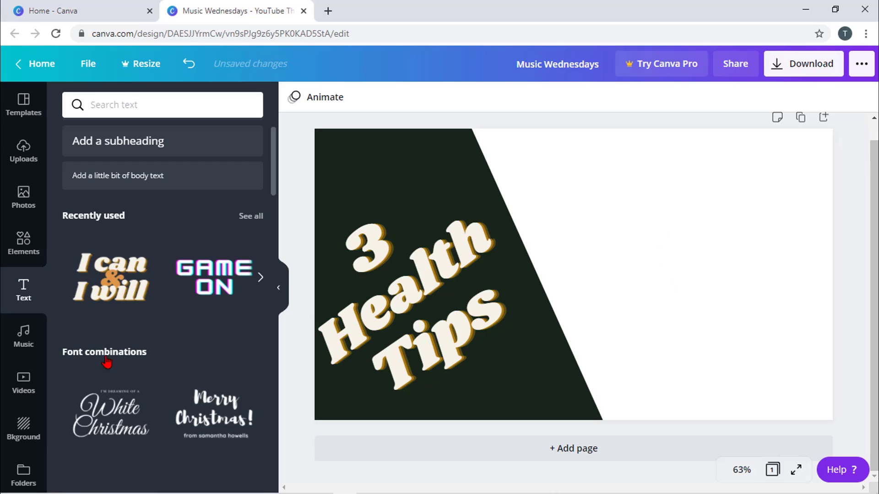
{"action": "left_click", "coordinate": [21, 428]}
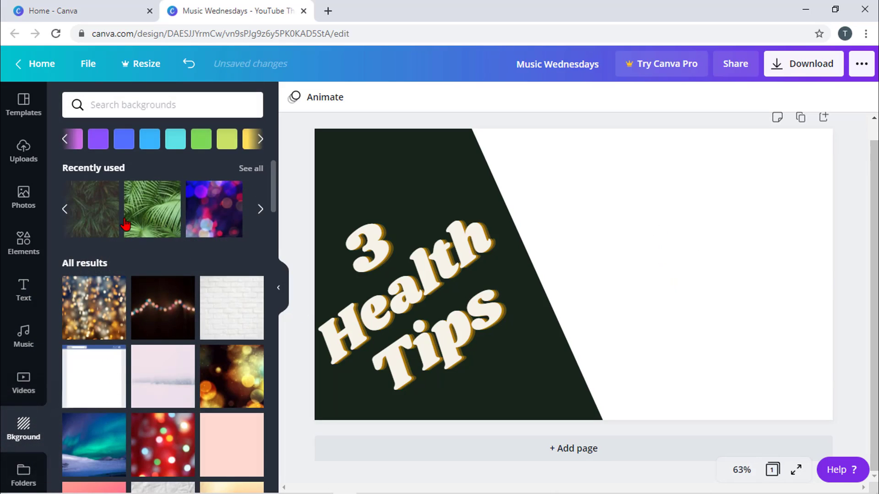
{"action": "left_click", "coordinate": [155, 223]}
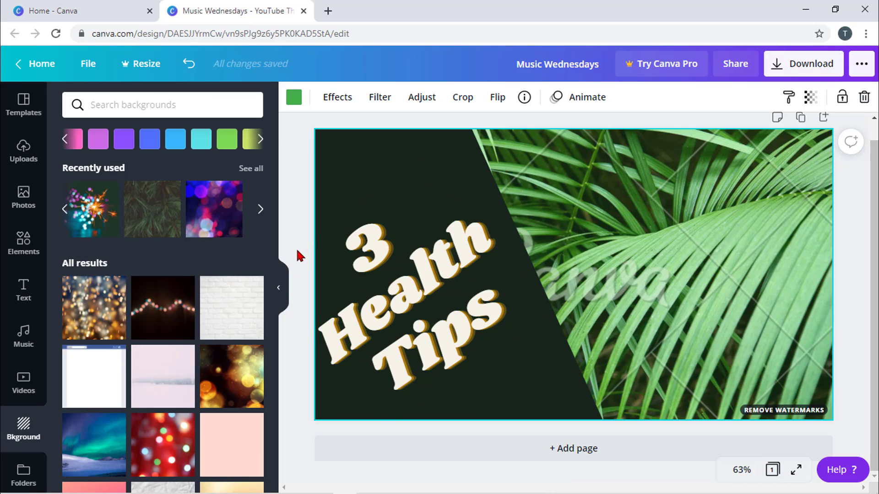
{"action": "left_click", "coordinate": [259, 210]}
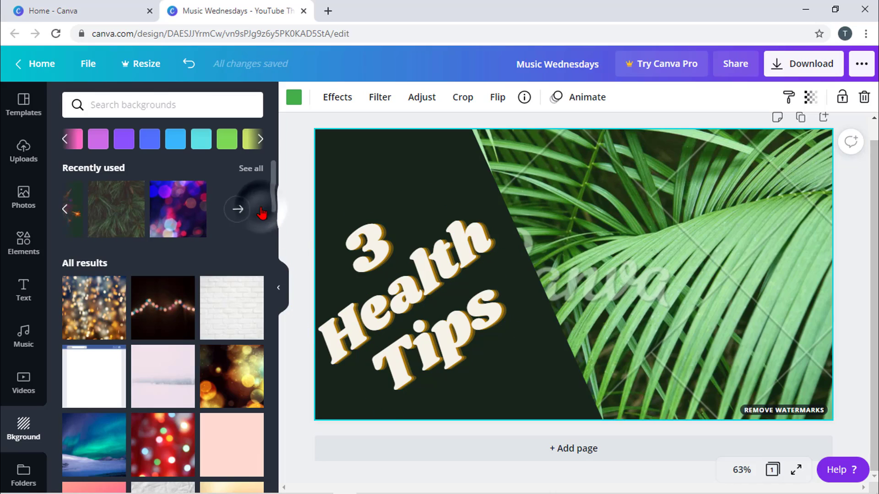
{"action": "left_click", "coordinate": [65, 212]}
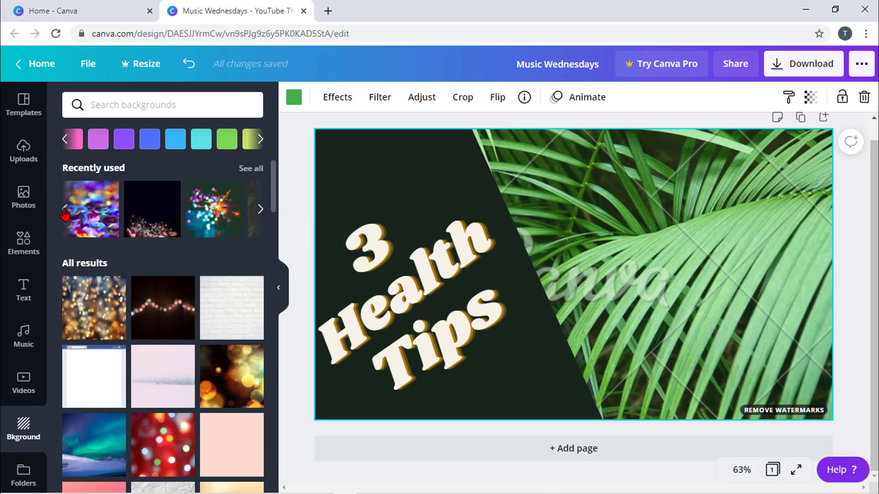
{"action": "left_click", "coordinate": [259, 210]}
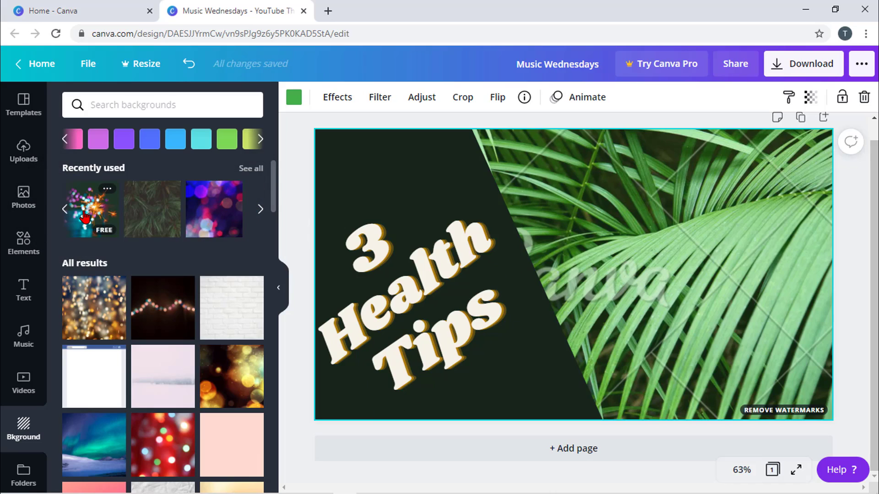
{"action": "left_click", "coordinate": [85, 217]}
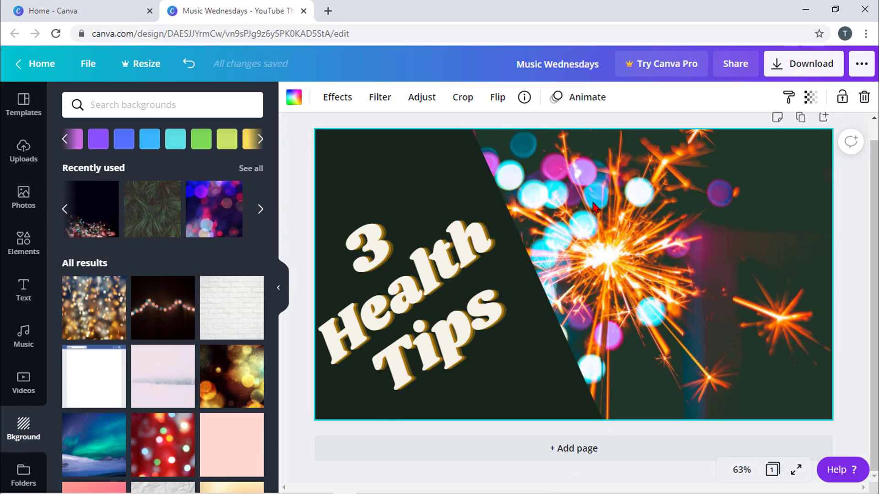
{"action": "left_click", "coordinate": [419, 96]}
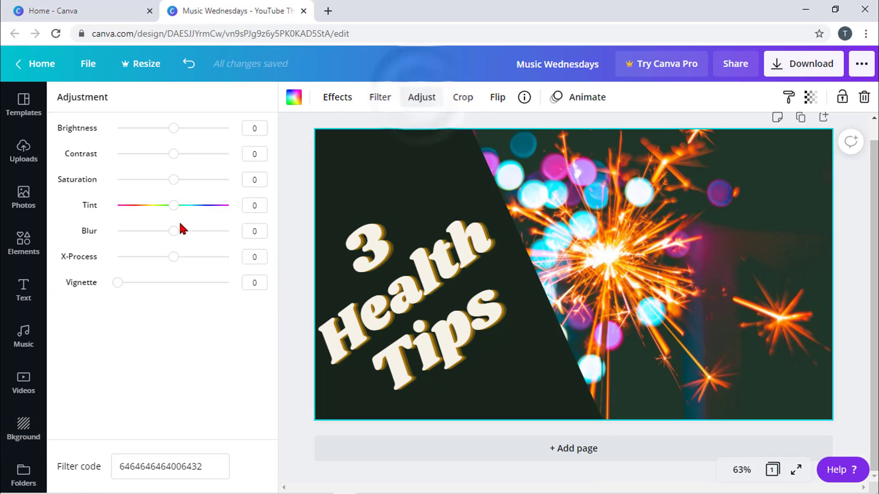
{"action": "left_click_drag", "start_coordinate": [173, 230], "coordinate": [184, 231]}
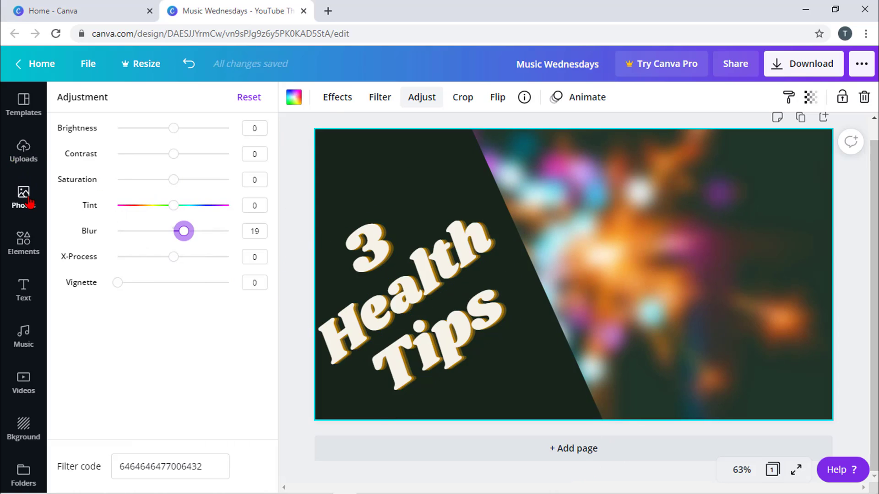
- Place the man's uploaded portrait on the right and enlarge it to fill that side
{"action": "left_click", "coordinate": [23, 153]}
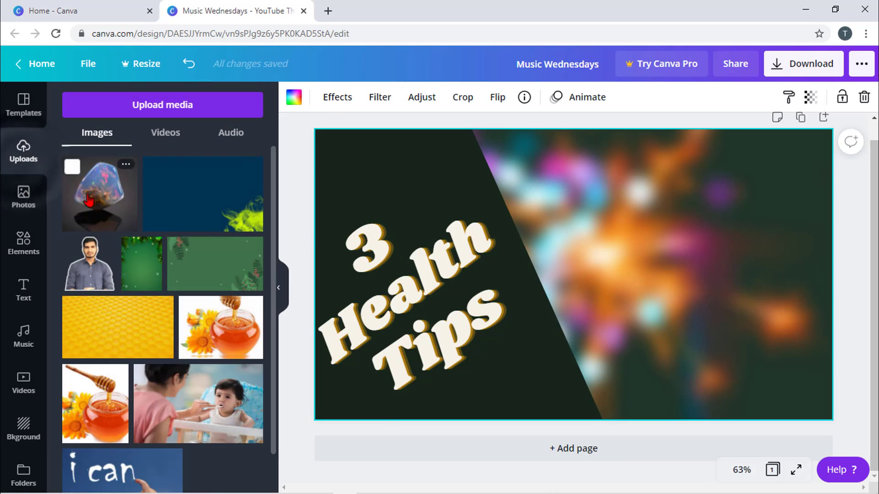
{"action": "left_click_drag", "start_coordinate": [86, 273], "coordinate": [597, 227]}
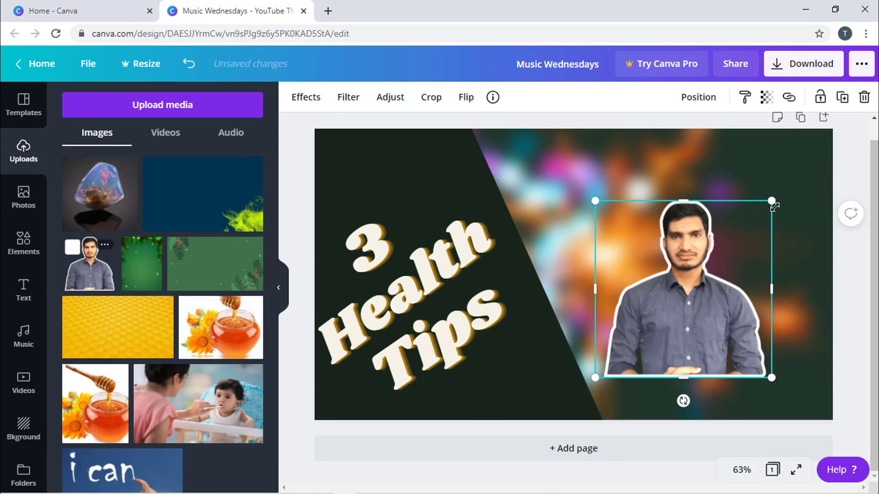
{"action": "left_click_drag", "start_coordinate": [772, 201], "coordinate": [832, 140]}
{"action": "left_click_drag", "start_coordinate": [593, 377], "coordinate": [554, 429]}
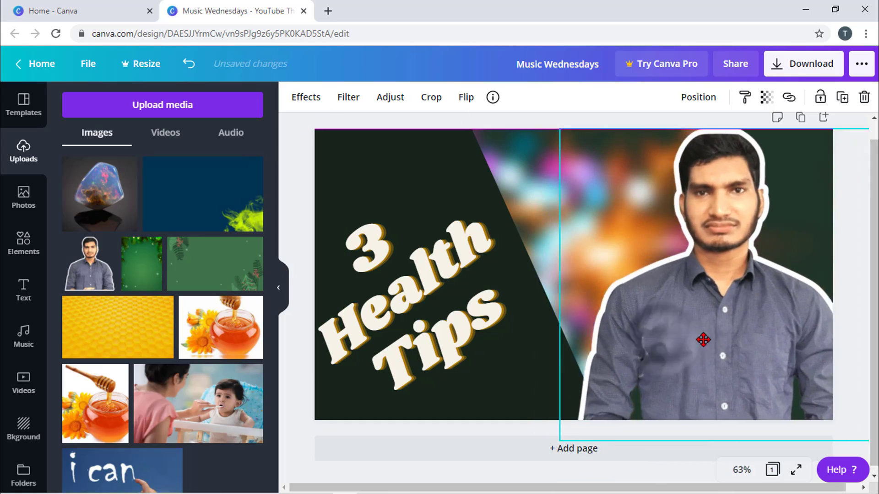
{"action": "left_click_drag", "start_coordinate": [704, 340], "coordinate": [689, 349]}
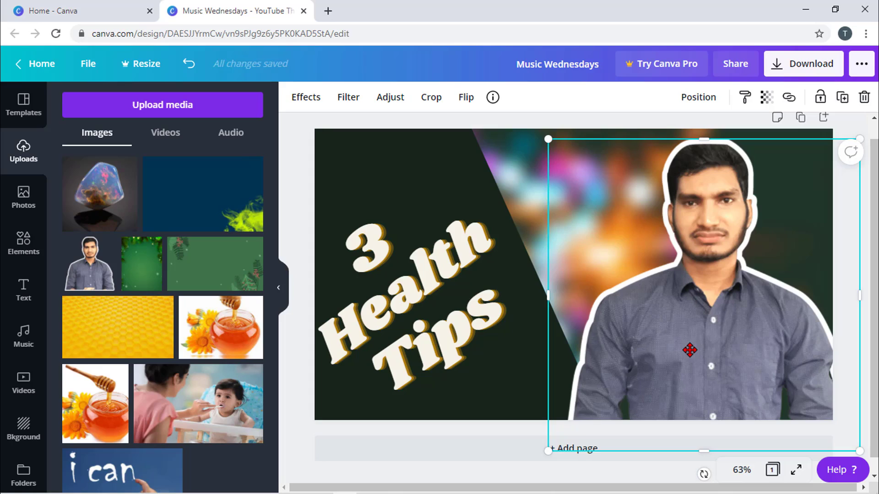
{"action": "left_click", "coordinate": [606, 472]}
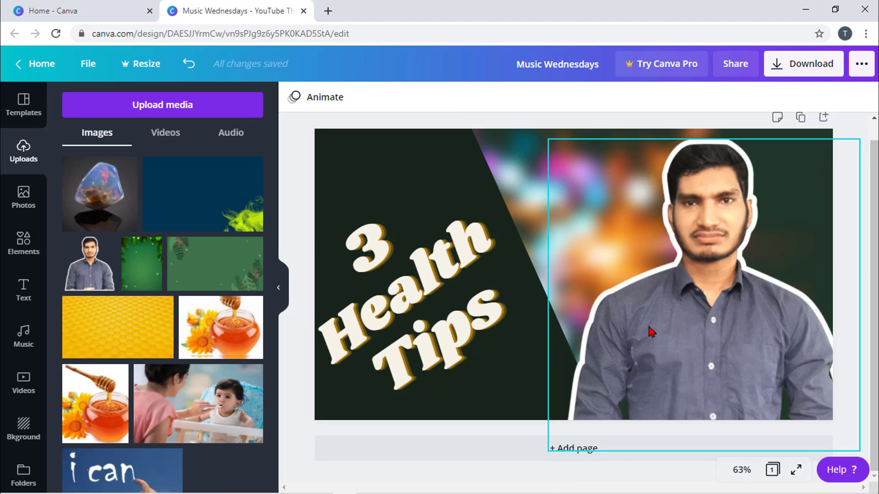
- Undo the portrait and sparkler background changes, bringing back the dumbbell photo
{"action": "left_click", "coordinate": [188, 69]}
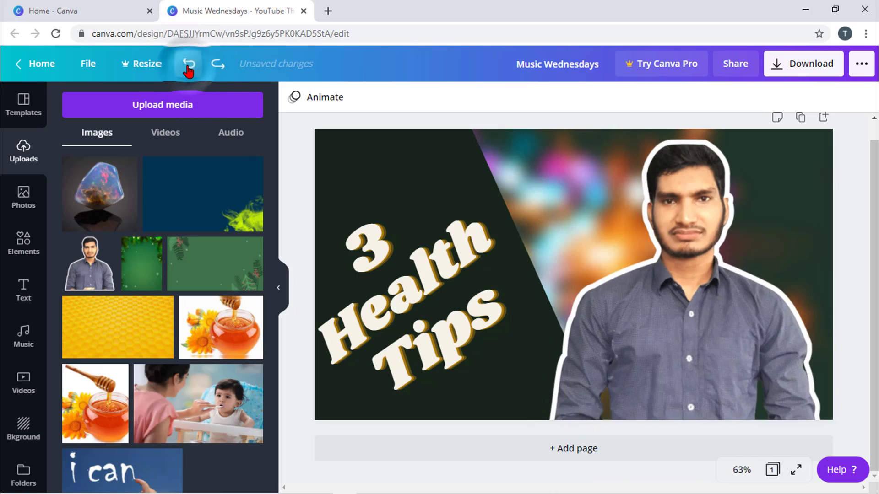
{"action": "left_click", "coordinate": [189, 69]}
{"action": "left_click", "coordinate": [188, 69]}
{"action": "key", "text": "ctrl+z"}
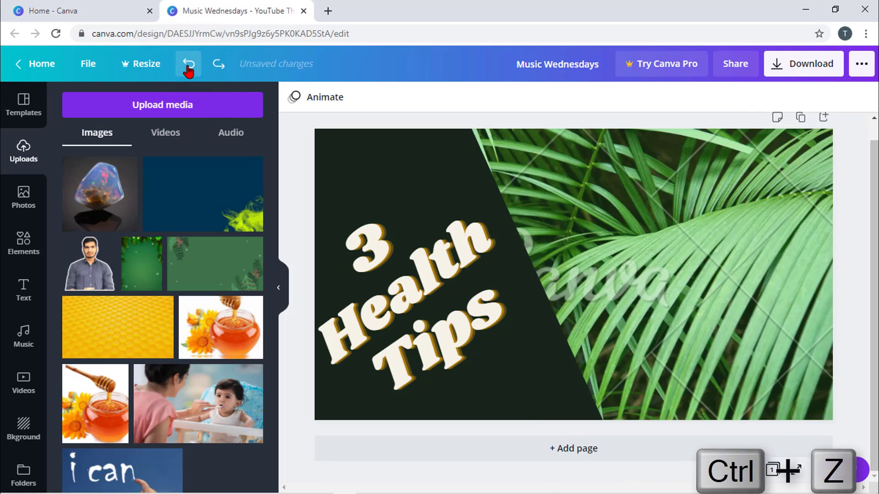
{"action": "left_click", "coordinate": [188, 69]}
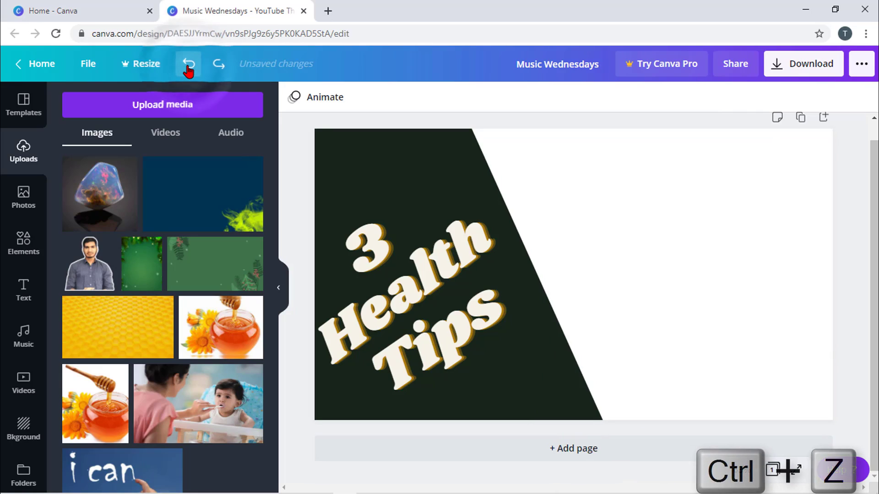
{"action": "left_click", "coordinate": [188, 68]}
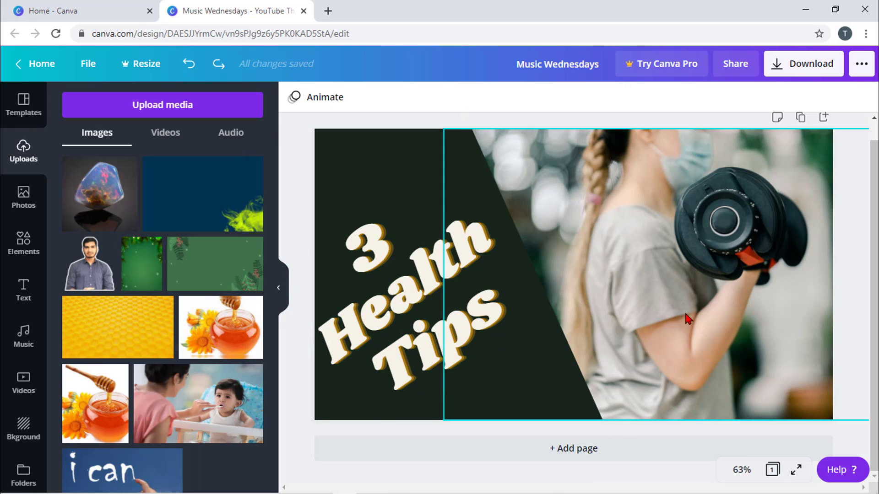
- Download the thumbnail as PNG (after briefly trying JPG), saving Music Wednesdays.png
{"action": "left_click", "coordinate": [811, 68]}
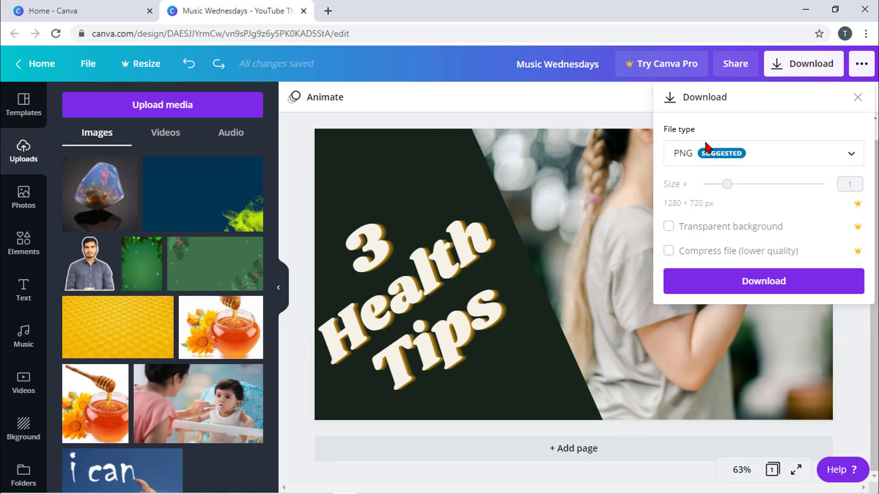
{"action": "left_click", "coordinate": [852, 158]}
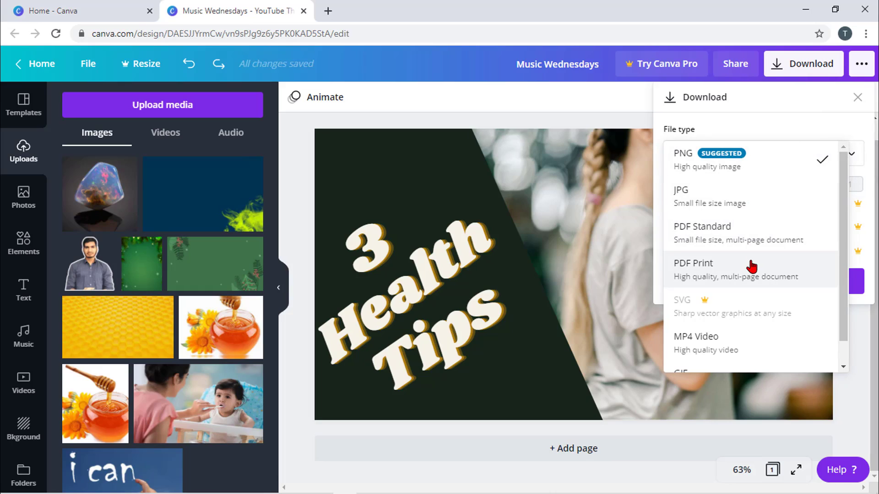
{"action": "left_click", "coordinate": [769, 170]}
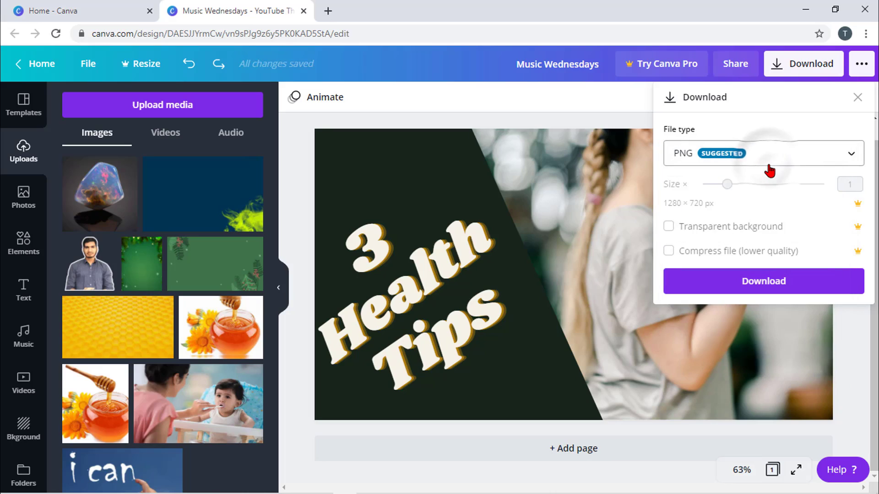
{"action": "left_click", "coordinate": [783, 160]}
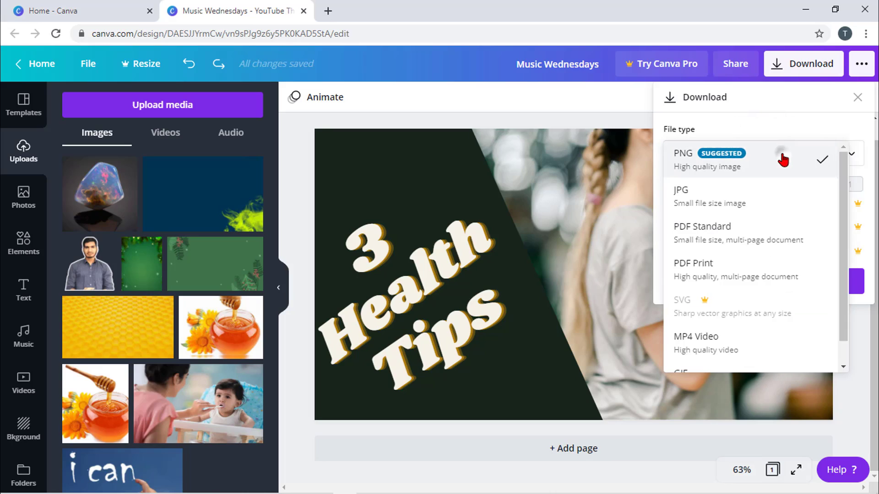
{"action": "left_click", "coordinate": [732, 203]}
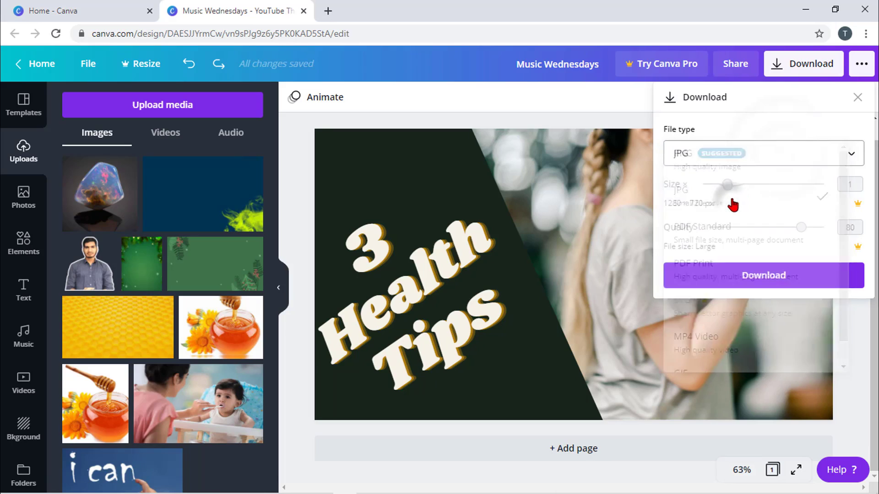
{"action": "left_click", "coordinate": [800, 157]}
{"action": "left_click", "coordinate": [777, 131]}
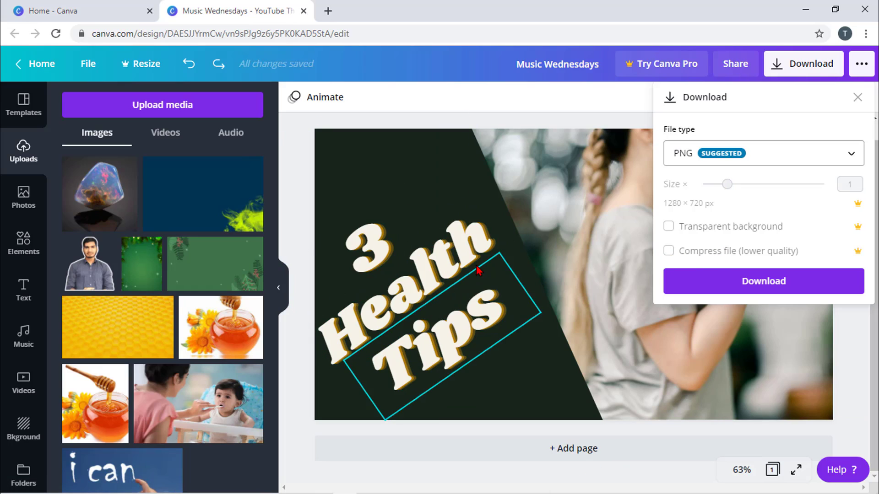
{"action": "left_click", "coordinate": [766, 284]}
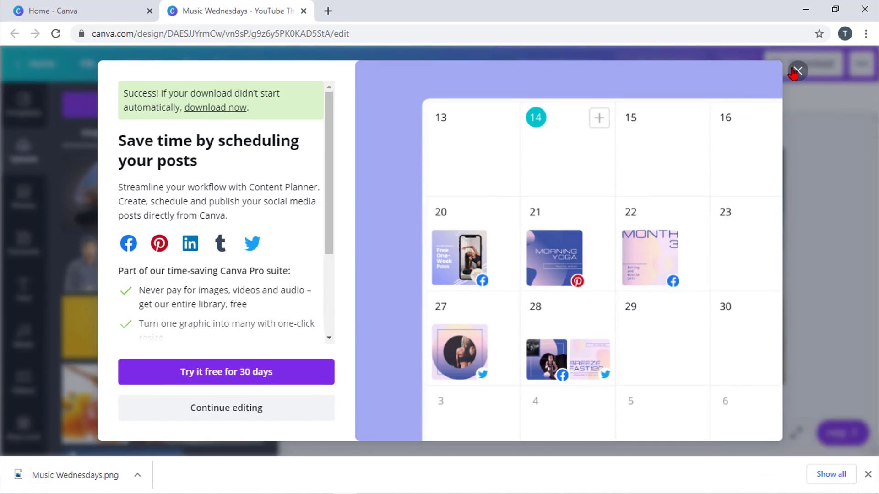
{"action": "left_click", "coordinate": [798, 71]}
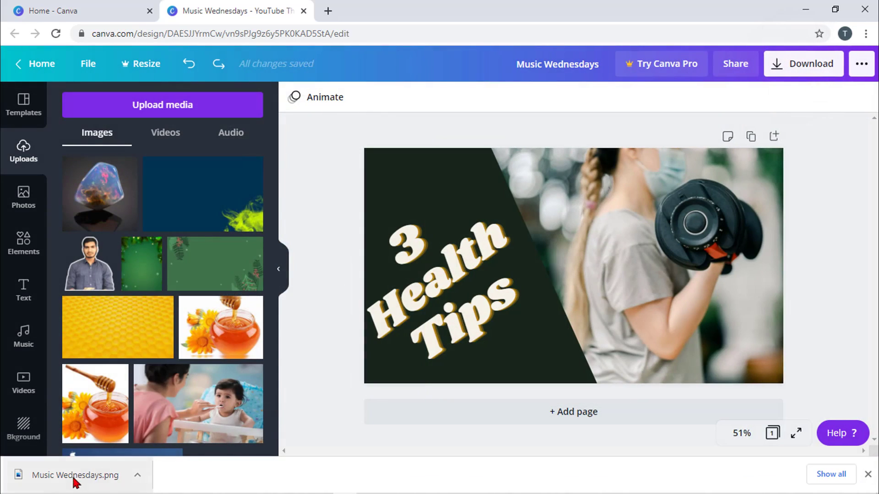
{"action": "left_click", "coordinate": [94, 481]}
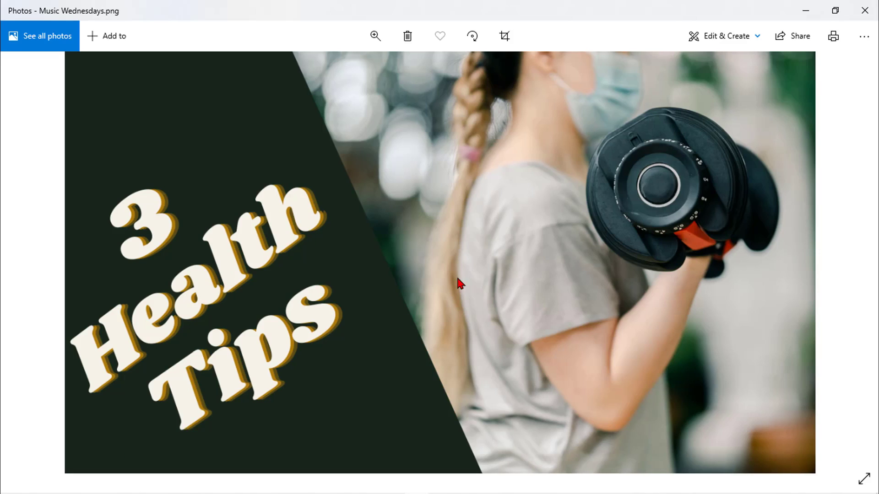
{"action": "left_click", "coordinate": [865, 10]}
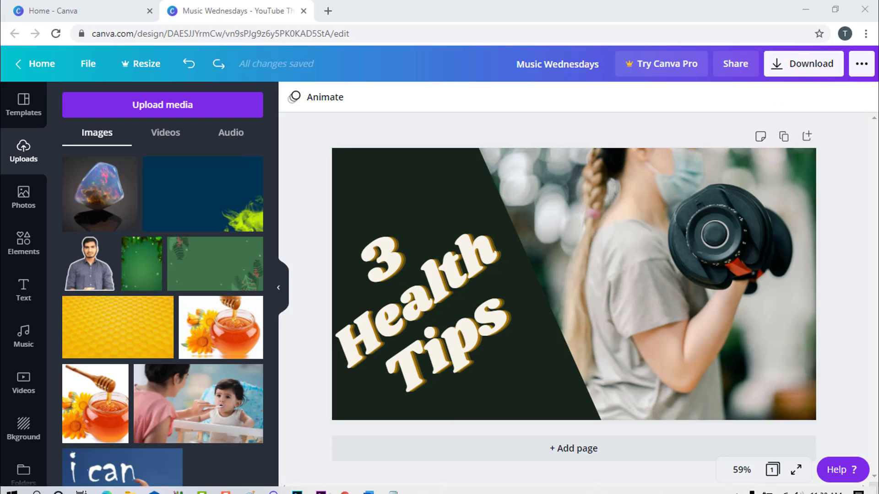
{"action": "left_click", "coordinate": [803, 7]}
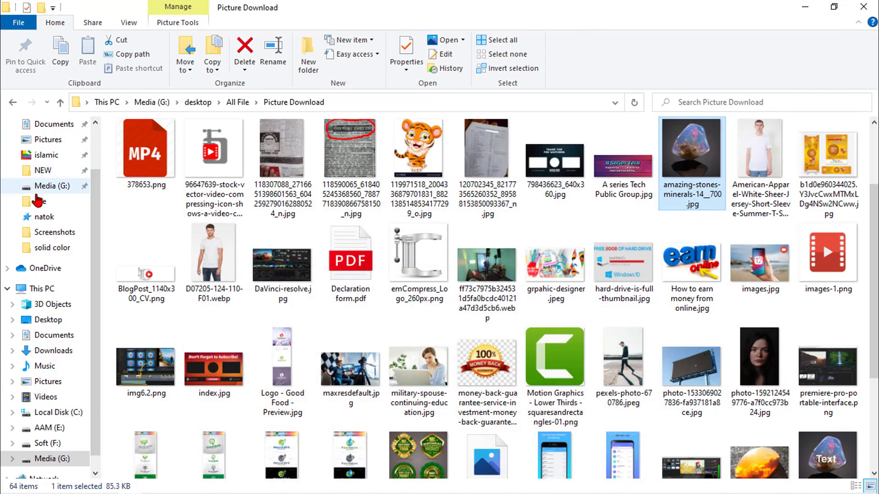
- Confirm Music Wednesdays.png is in Downloads at 705 KB via its Properties, then open it
{"action": "left_click", "coordinate": [48, 351]}
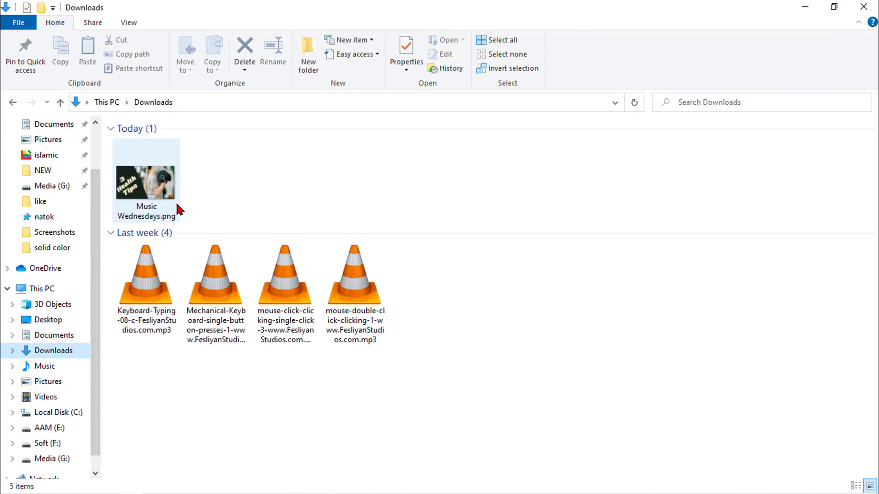
{"action": "mouse_move", "coordinate": [177, 205]}
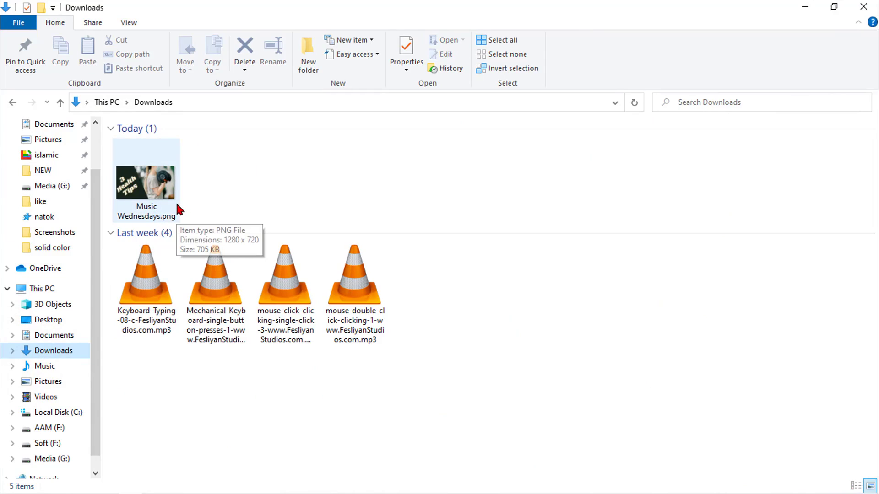
{"action": "left_click", "coordinate": [147, 211]}
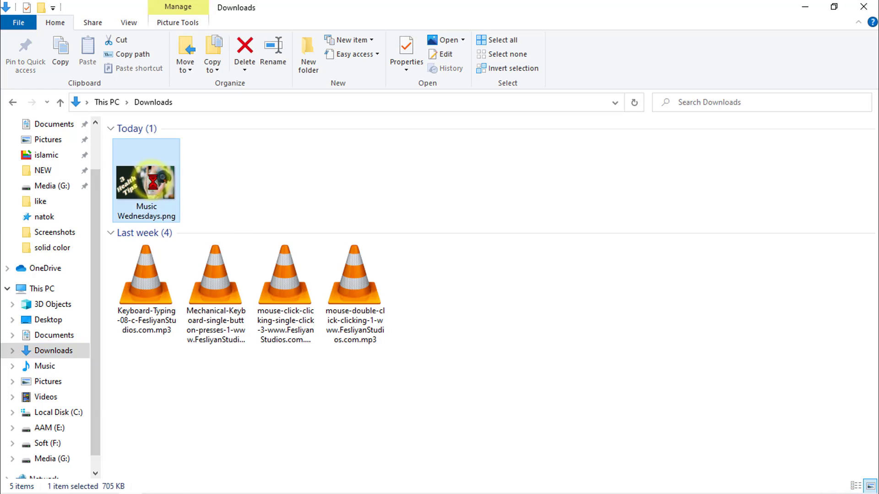
{"action": "right_click", "coordinate": [150, 210]}
{"action": "left_click", "coordinate": [204, 484]}
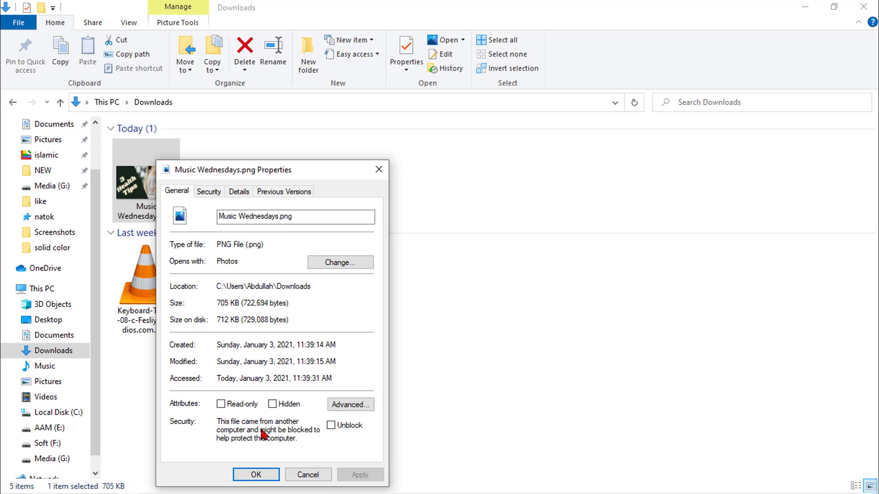
{"action": "left_click", "coordinate": [255, 474]}
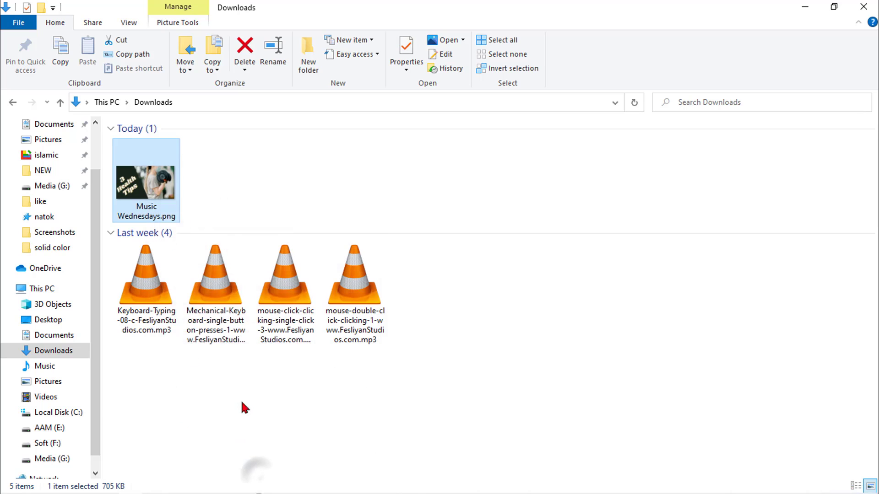
{"action": "double_click", "coordinate": [159, 183]}
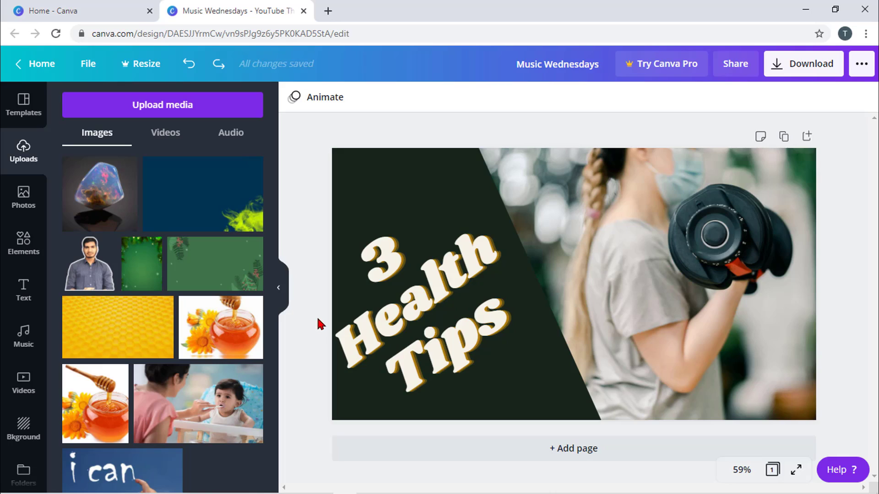
- Return to Canva's Home page and start creating a new design
{"action": "left_click", "coordinate": [36, 64]}
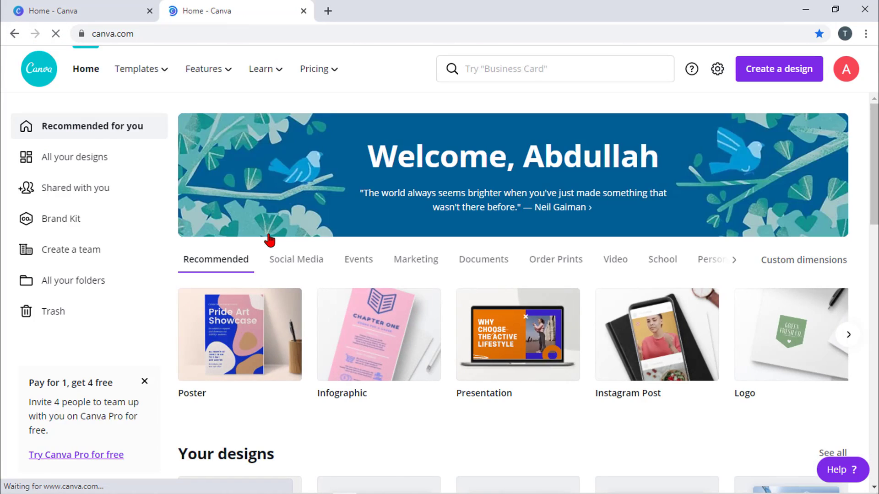
{"action": "left_click", "coordinate": [780, 73]}
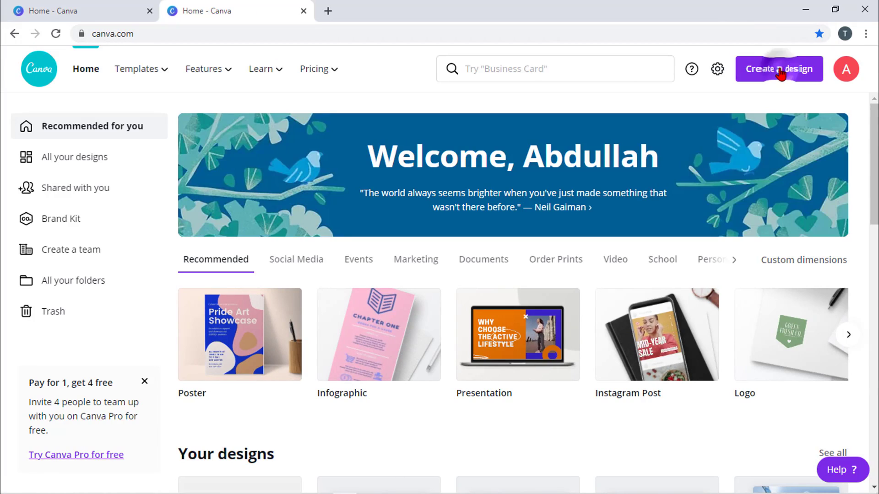